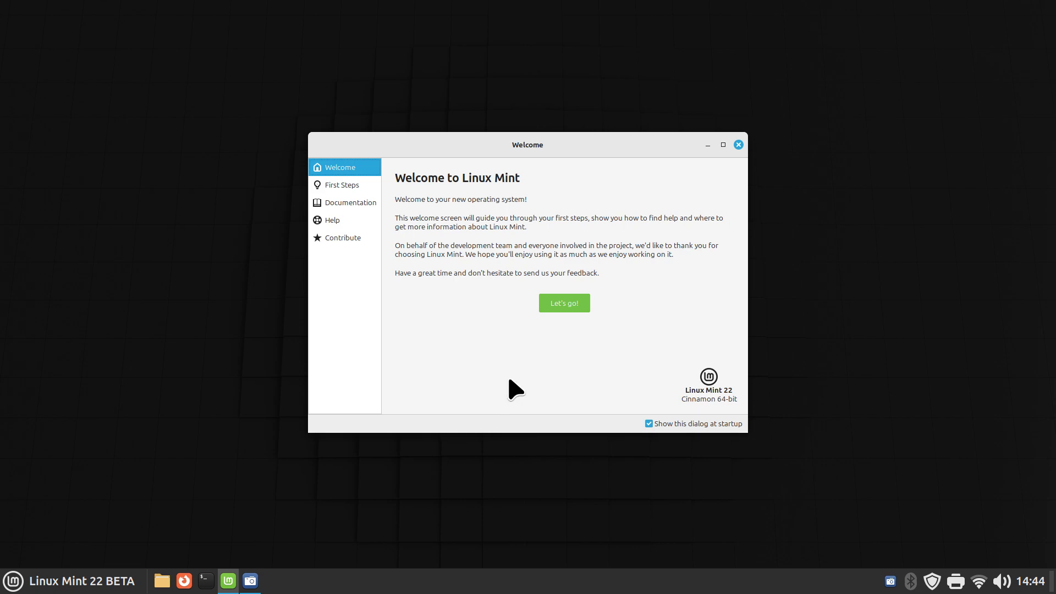
Step: Reopen the Welcome Screen by searching 'wel' in the menu and show its Documentation section
click(738, 145)
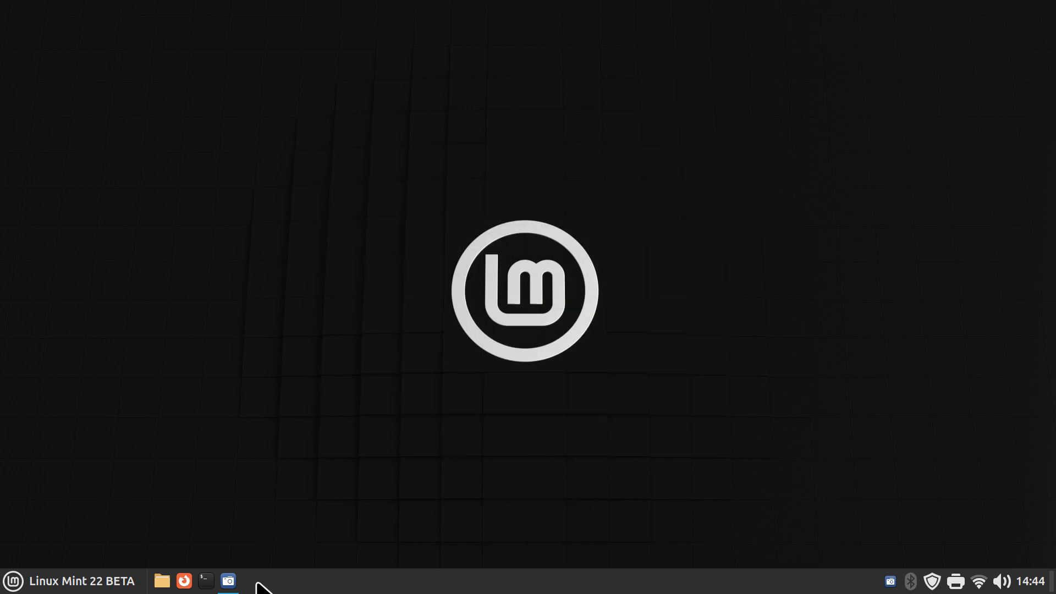
click(17, 580)
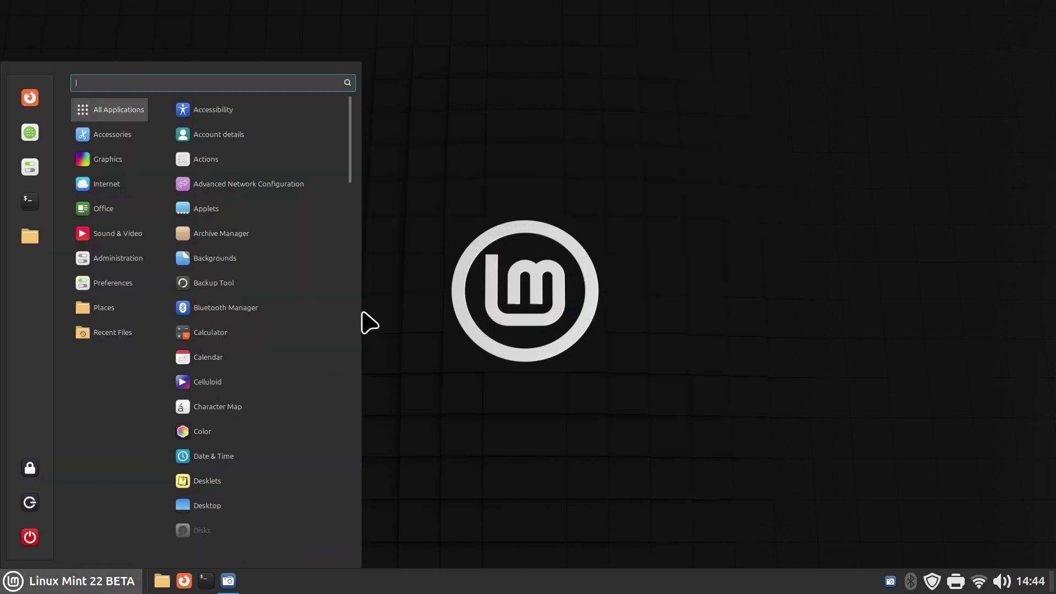
text(wel)
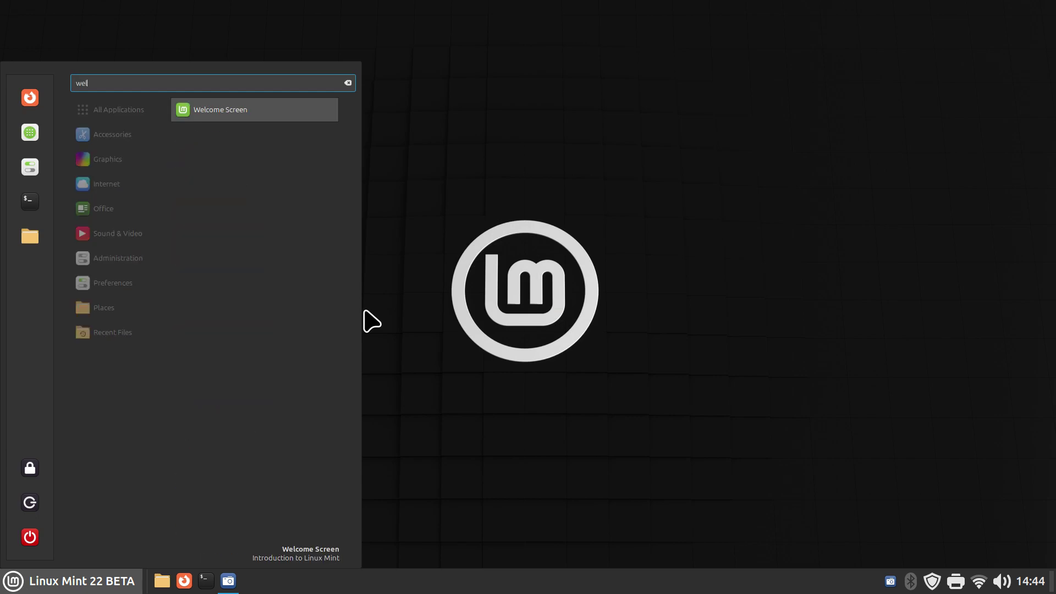
click(212, 114)
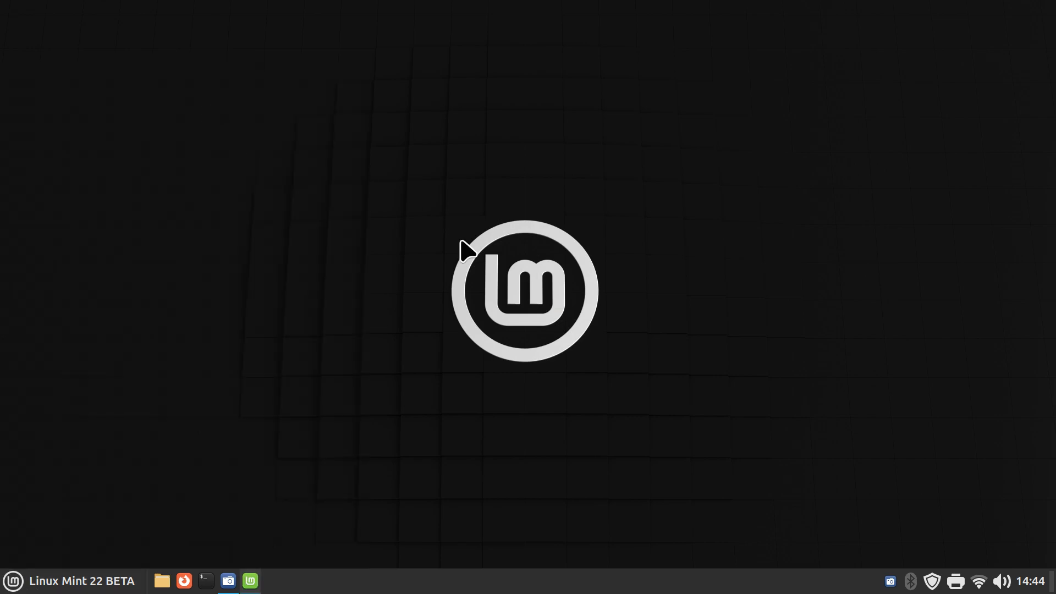
click(337, 204)
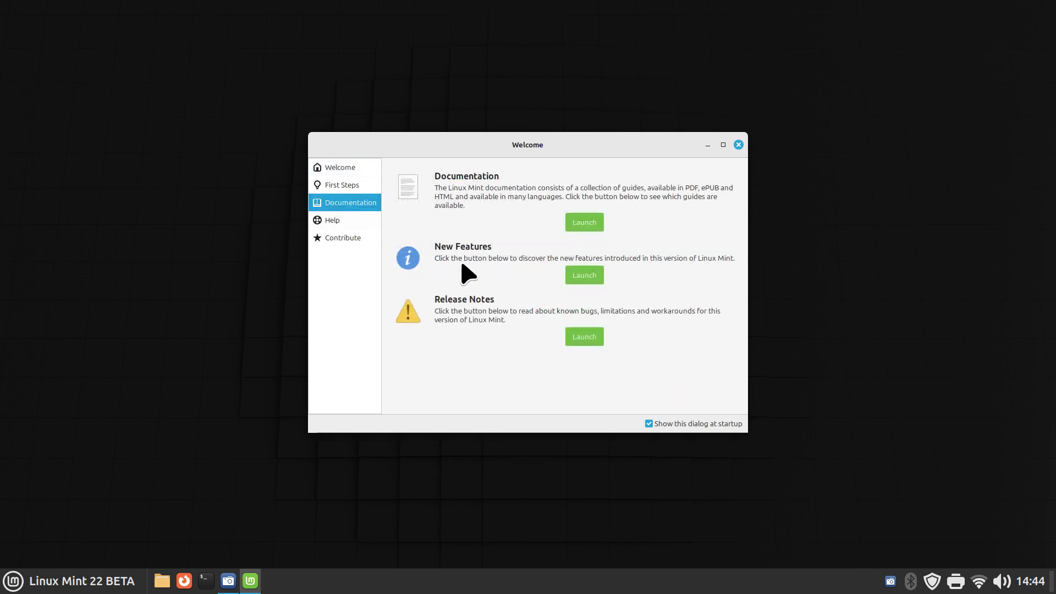
Step: Open the New Features page in a maximized Firefox window zoomed to 150%
click(593, 274)
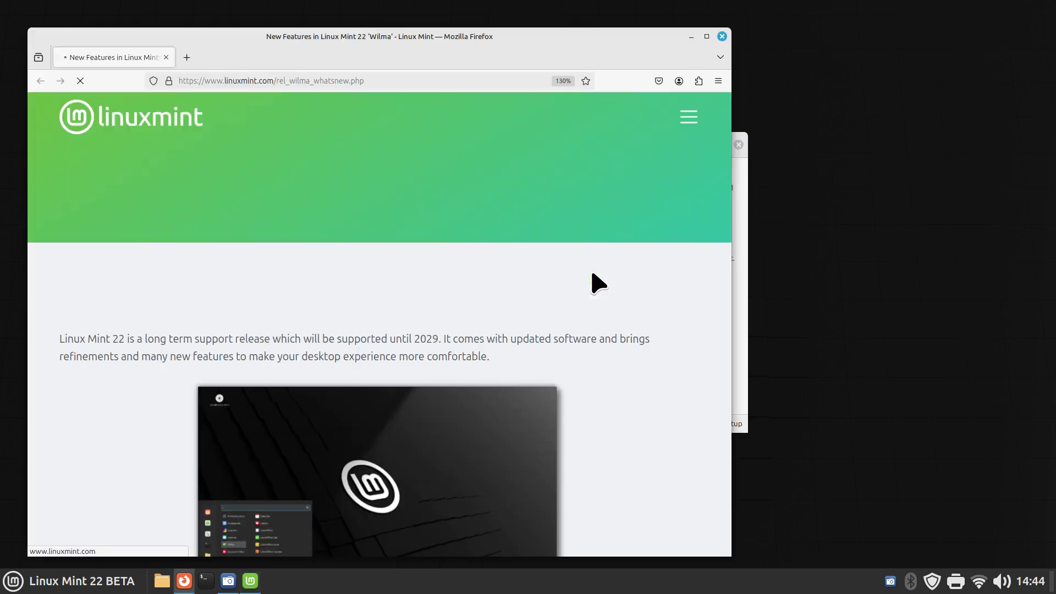
double_click(543, 44)
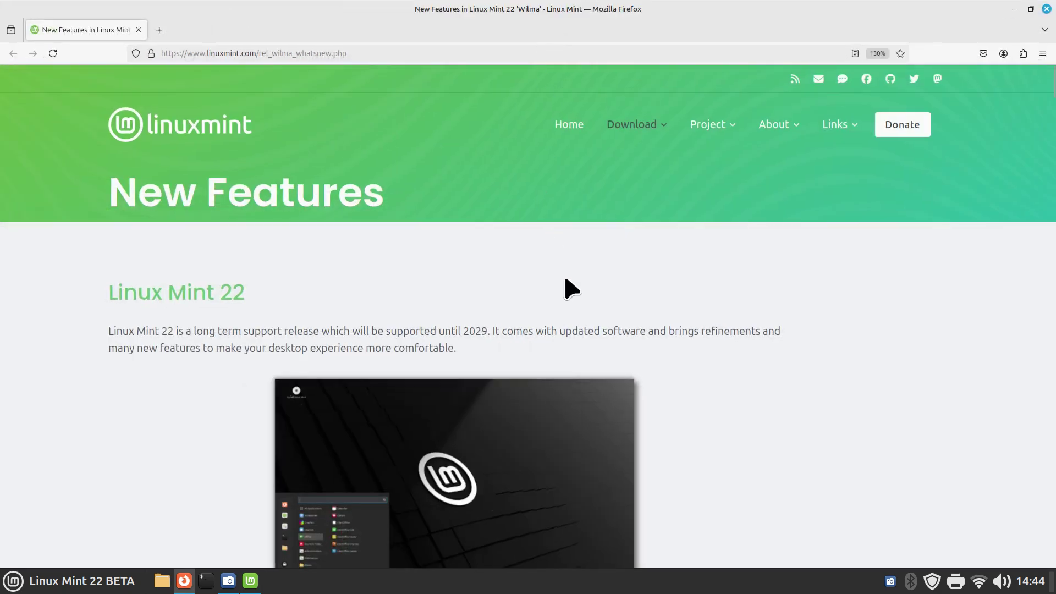
key(ctrl+plus)
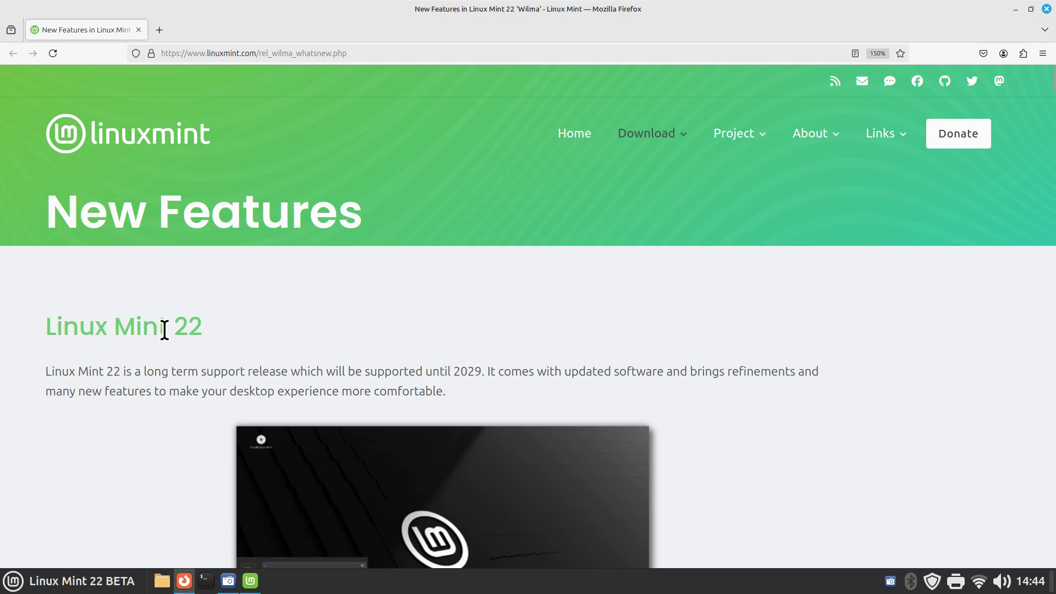
Step: Highlight the version number, the Wilma codename and the 2029 end-of-support year
drag(167, 325, 254, 331)
scroll(455, 341, down, 5)
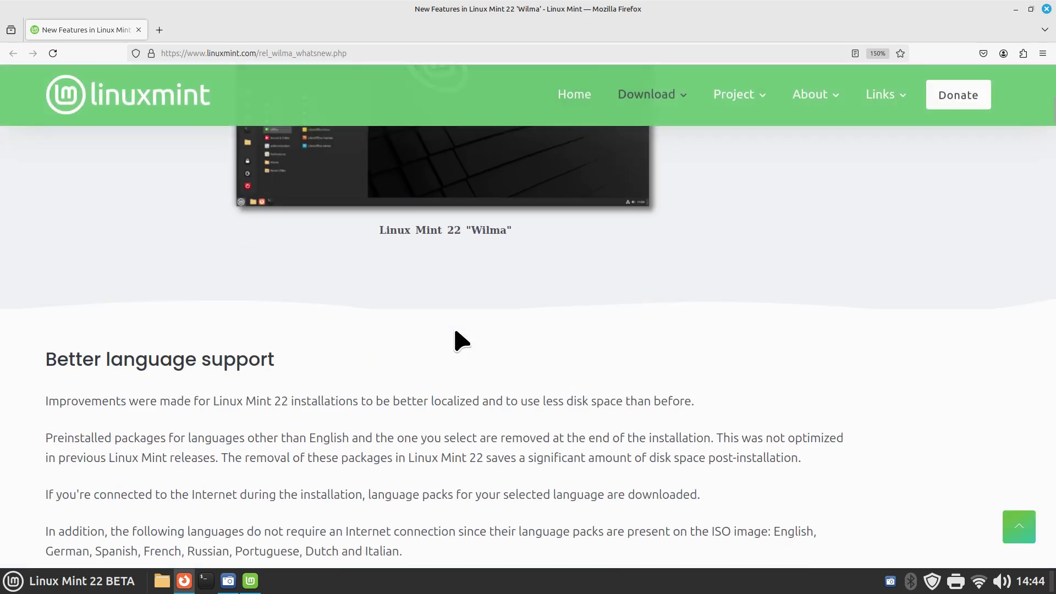
drag(473, 230, 528, 266)
scroll(533, 335, up, 5)
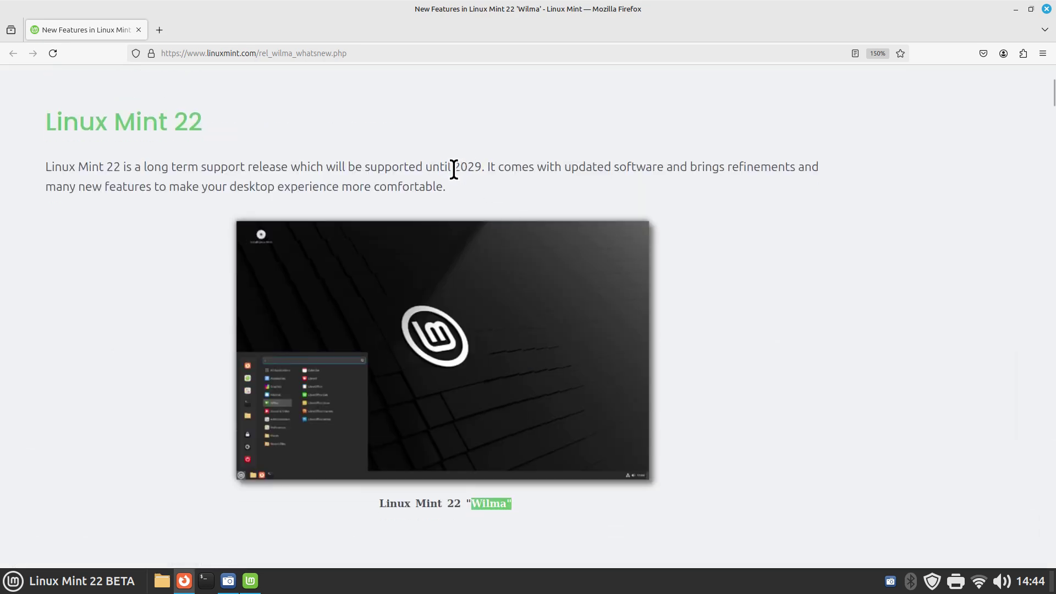
drag(455, 167, 490, 168)
Step: Load the Linux Mint home page in a new tab and highlight the 21.3 version
click(156, 29)
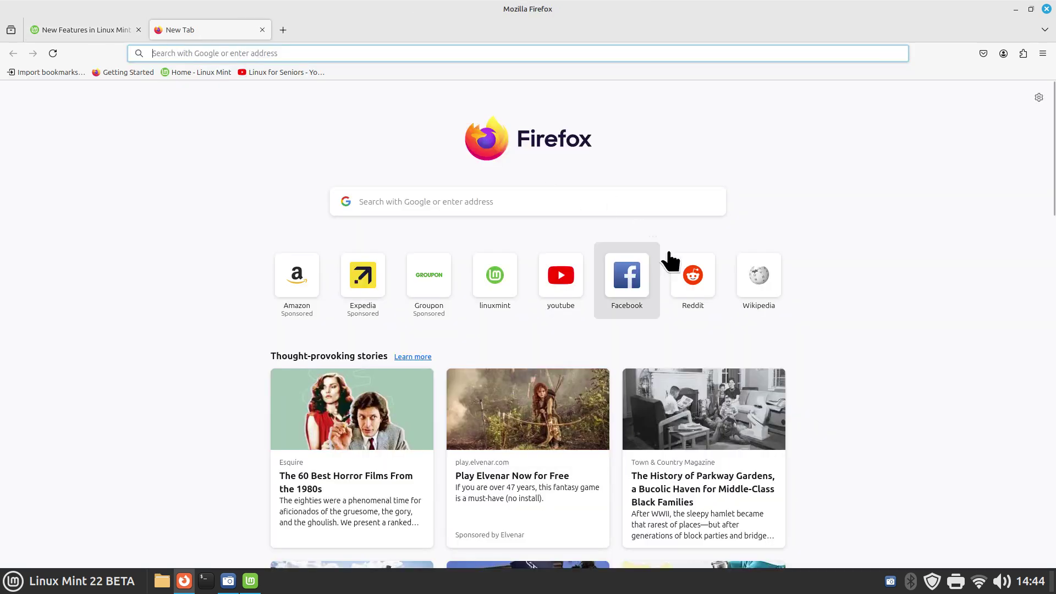
click(187, 72)
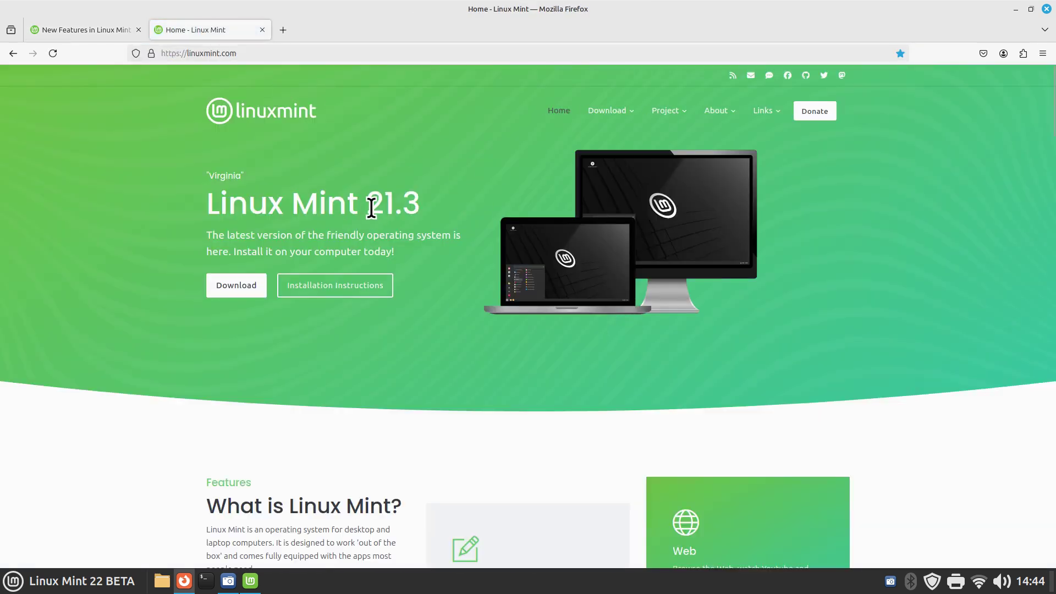
drag(366, 206, 421, 205)
Step: Open Download > All Versions, highlight April 2027, zoom to 140% and scroll the releases table
mouse_move(603, 113)
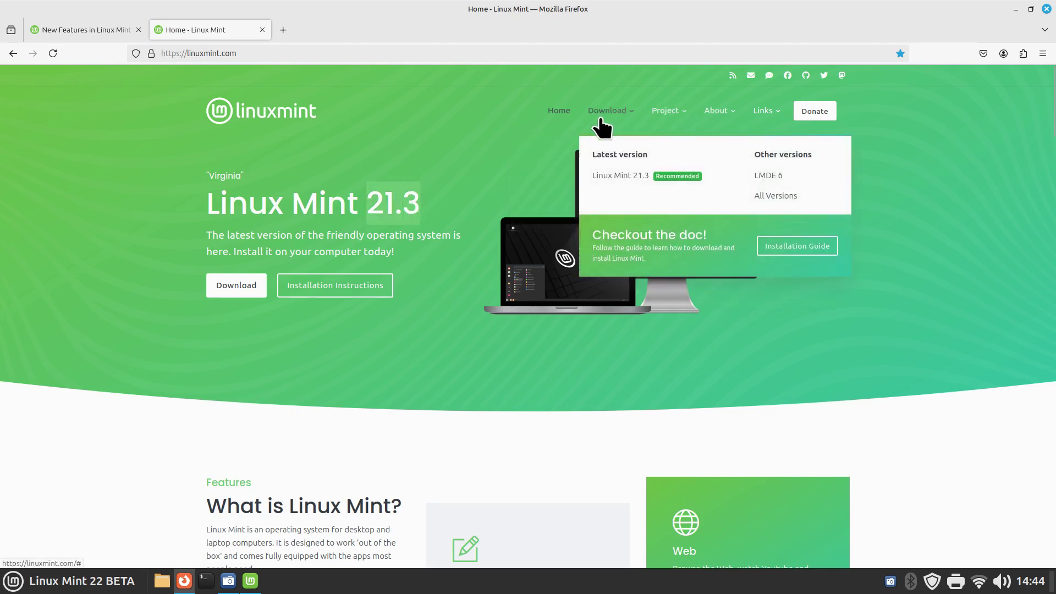
click(780, 196)
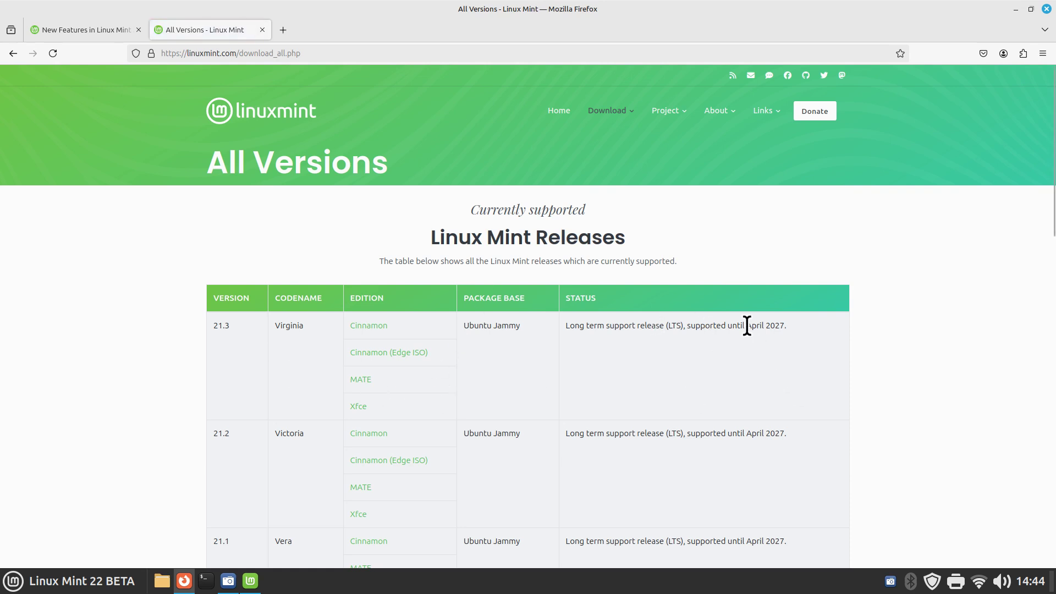
drag(744, 326, 816, 325)
key(ctrl+plus)
key(ctrl+plus)
scroll(691, 424, down, 3)
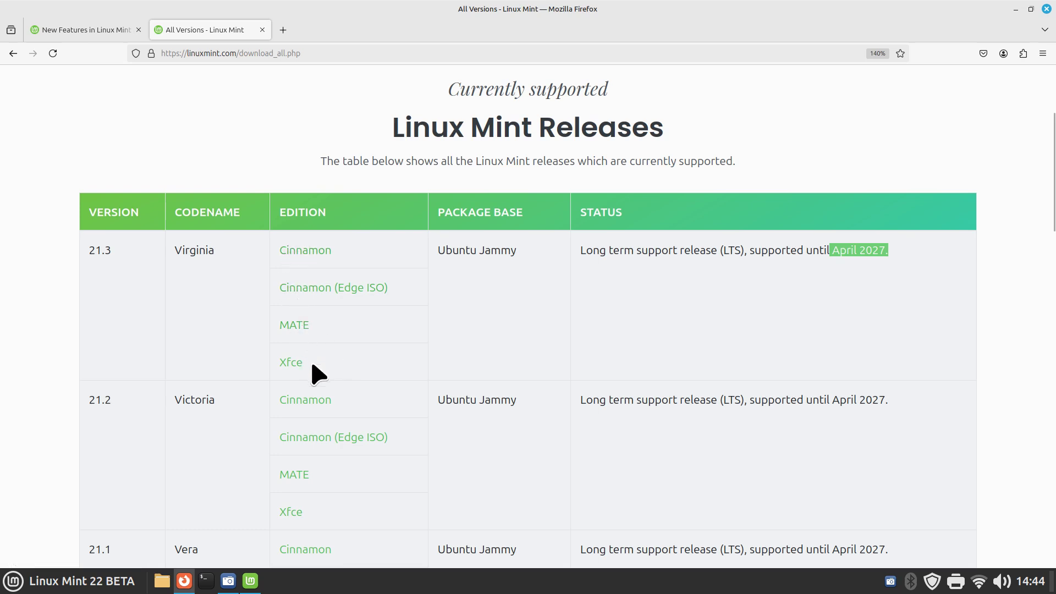
scroll(312, 365, down, 20)
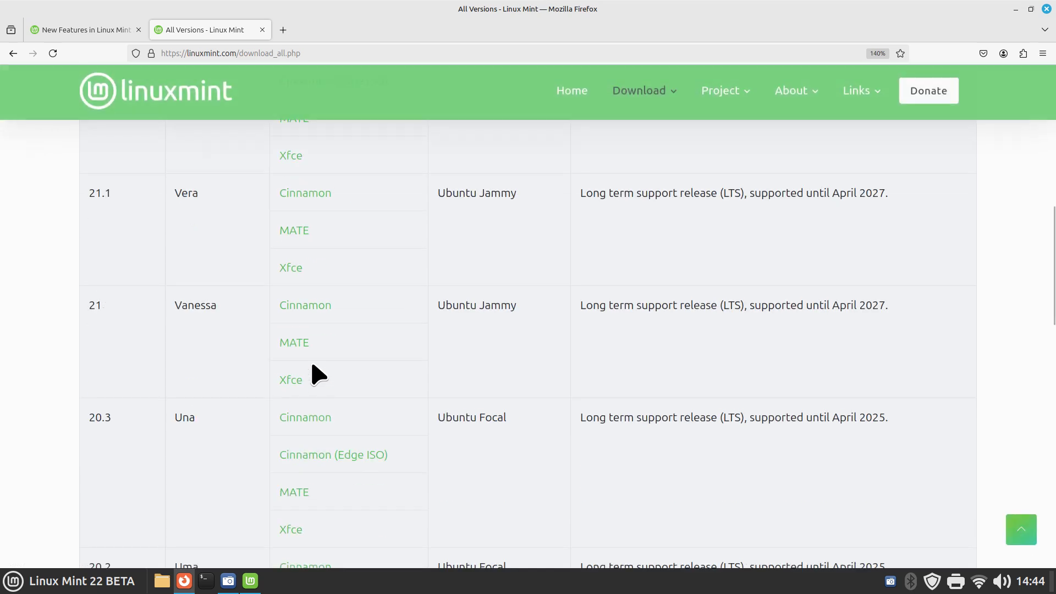
scroll(312, 368, up, 2)
scroll(312, 374, up, 2)
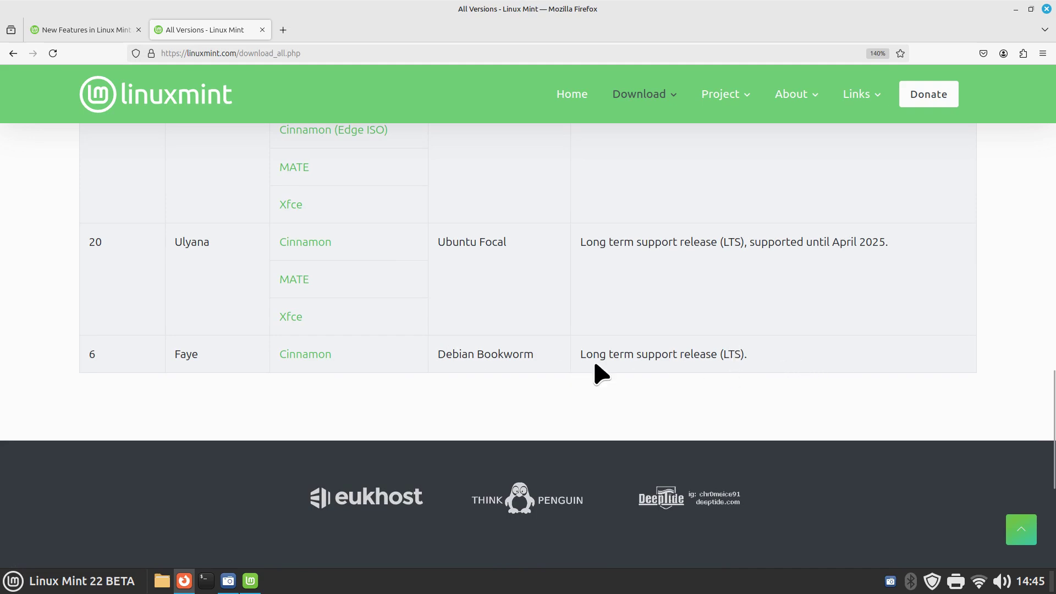
scroll(506, 381, up, 8)
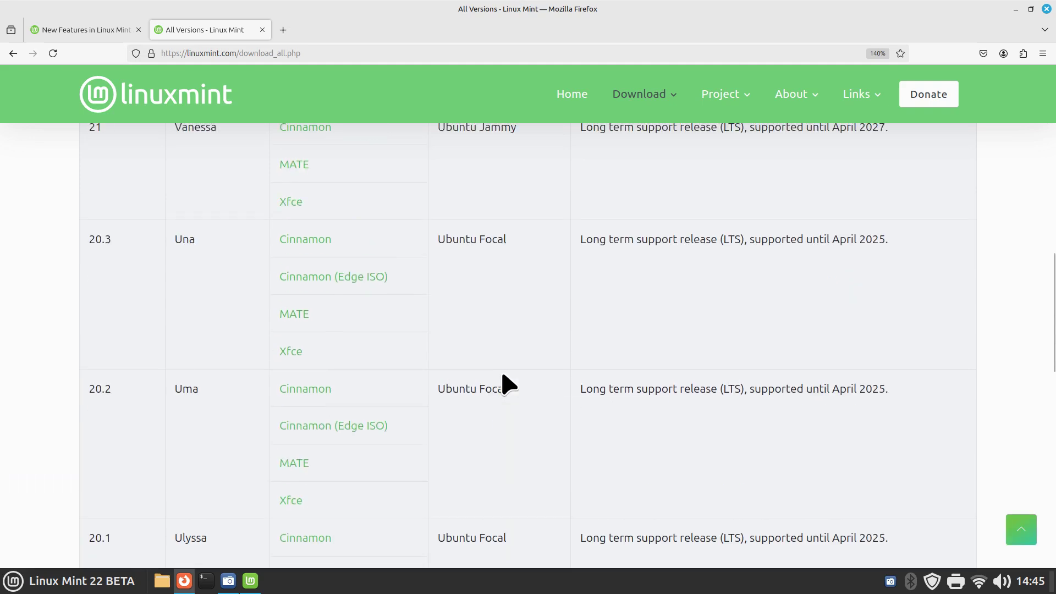
Step: Close the All Versions tab, scroll to Support for new technology, and highlight 'modern components' and kernel 6.8
click(262, 30)
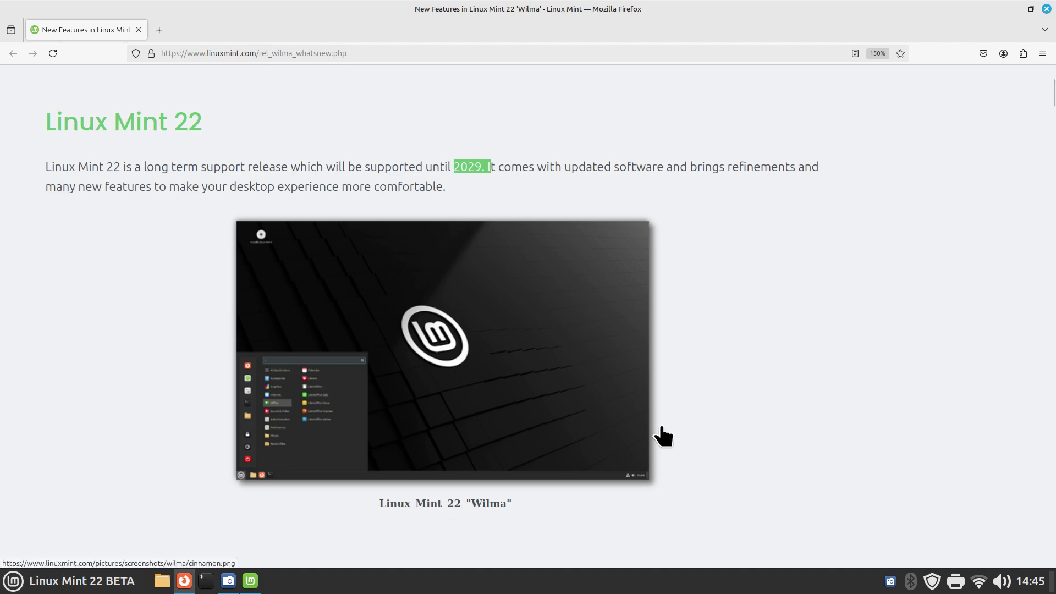
scroll(662, 429, down, 3)
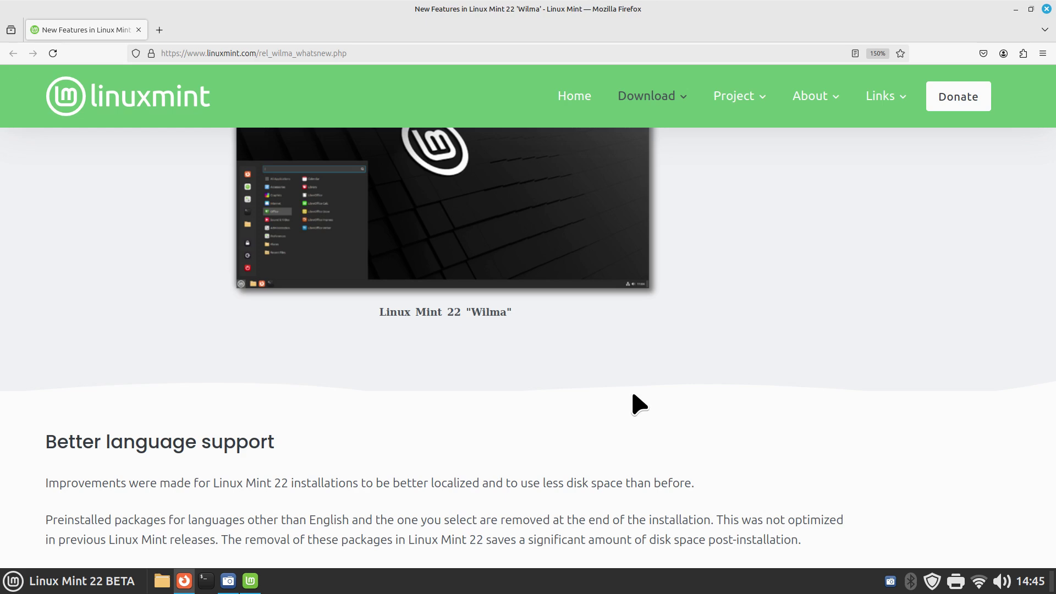
scroll(634, 394, down, 2)
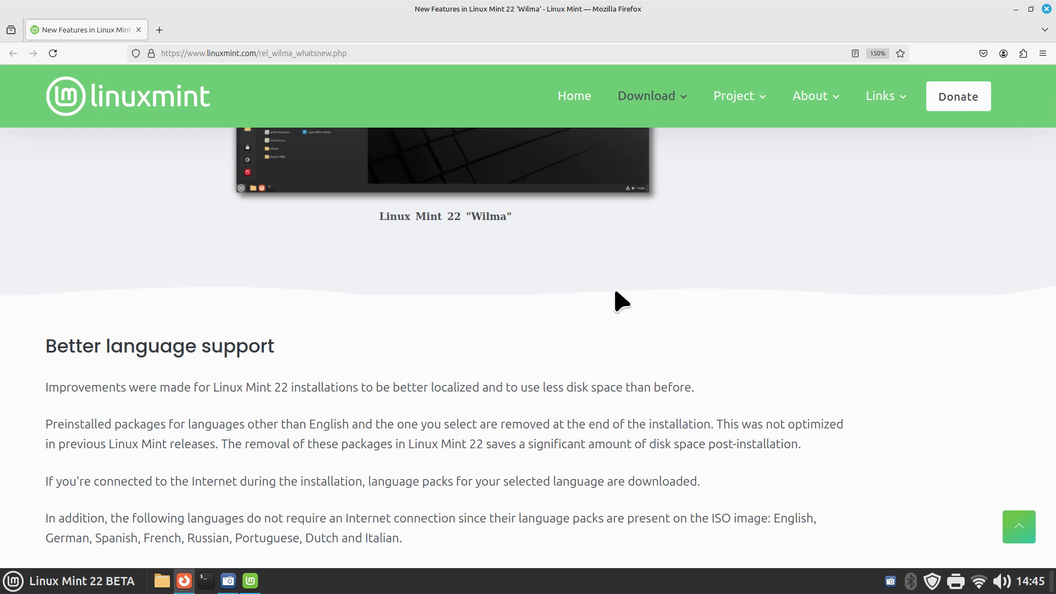
scroll(621, 301, down, 2)
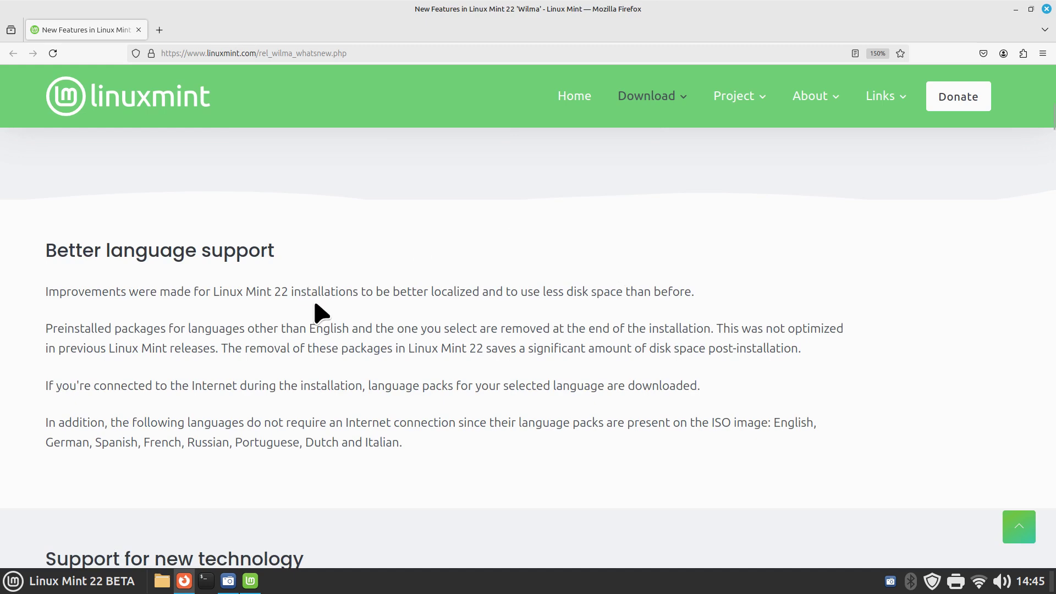
scroll(484, 288, down, 3)
scroll(484, 287, down, 3)
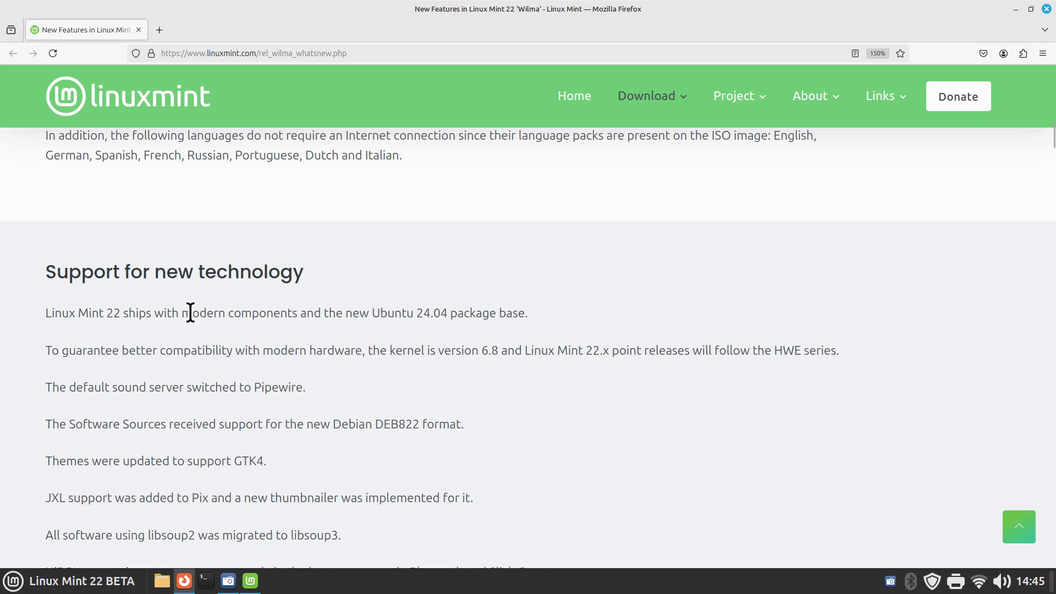
drag(176, 314, 302, 315)
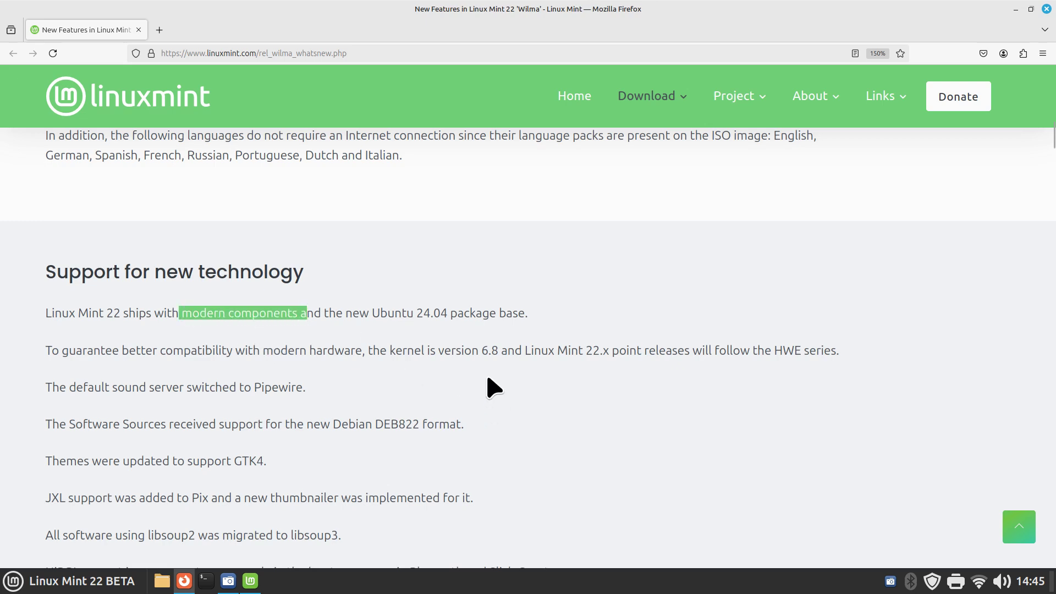
drag(481, 351, 499, 351)
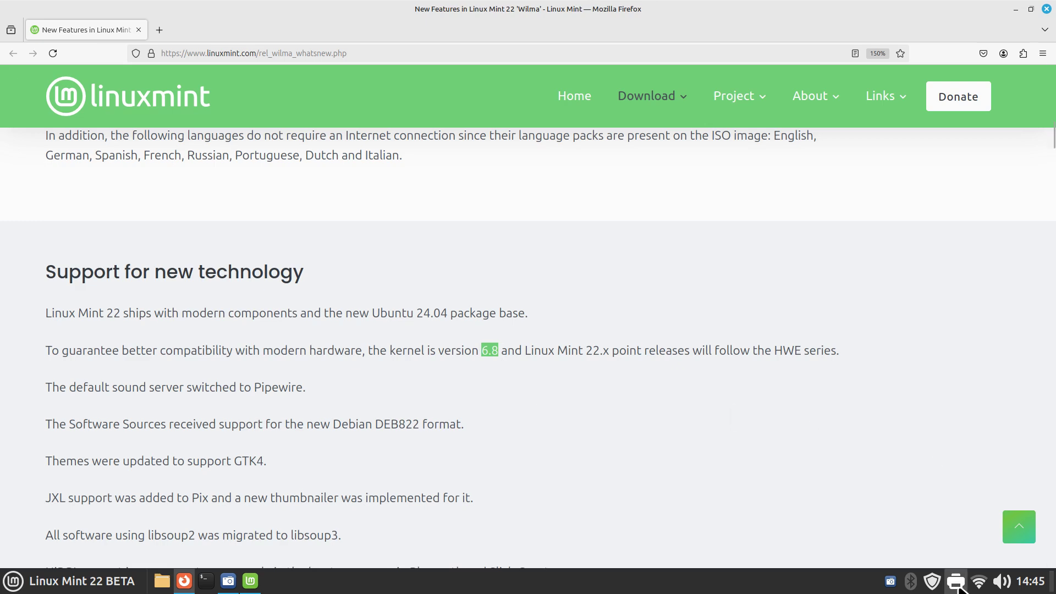
click(934, 581)
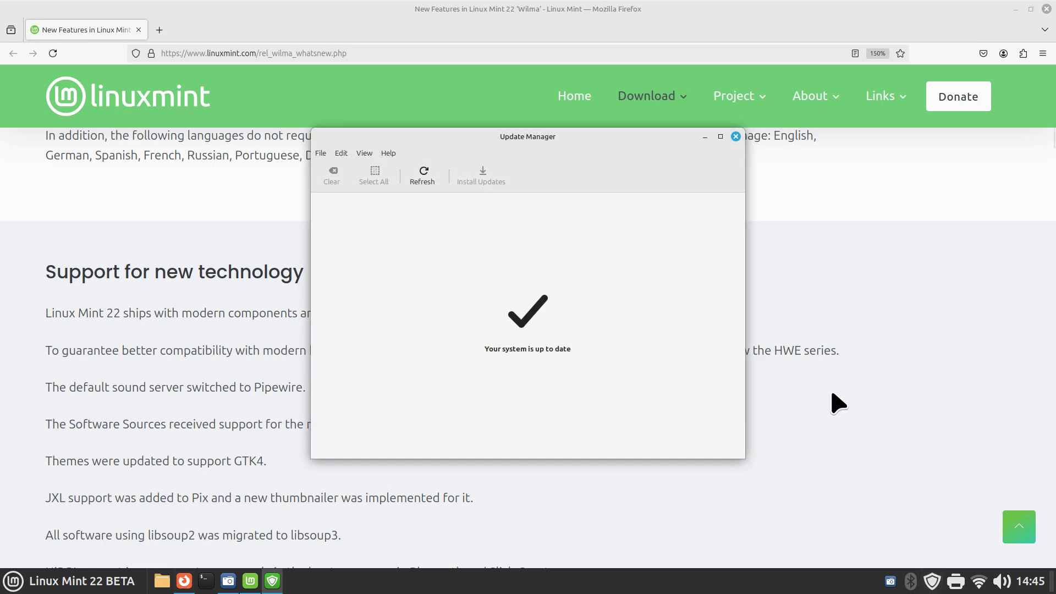
click(363, 153)
click(397, 214)
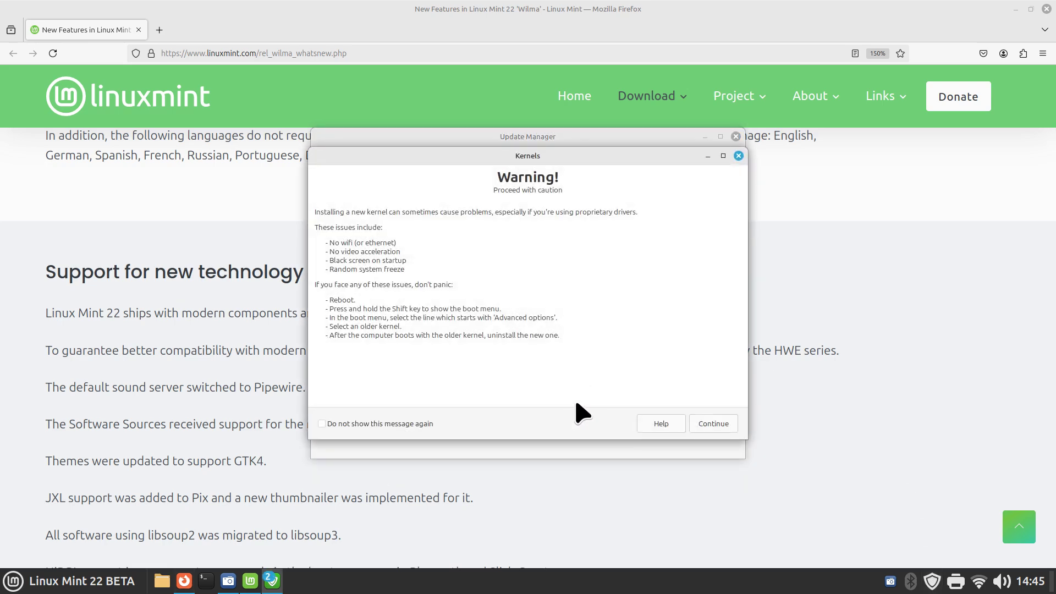
click(723, 426)
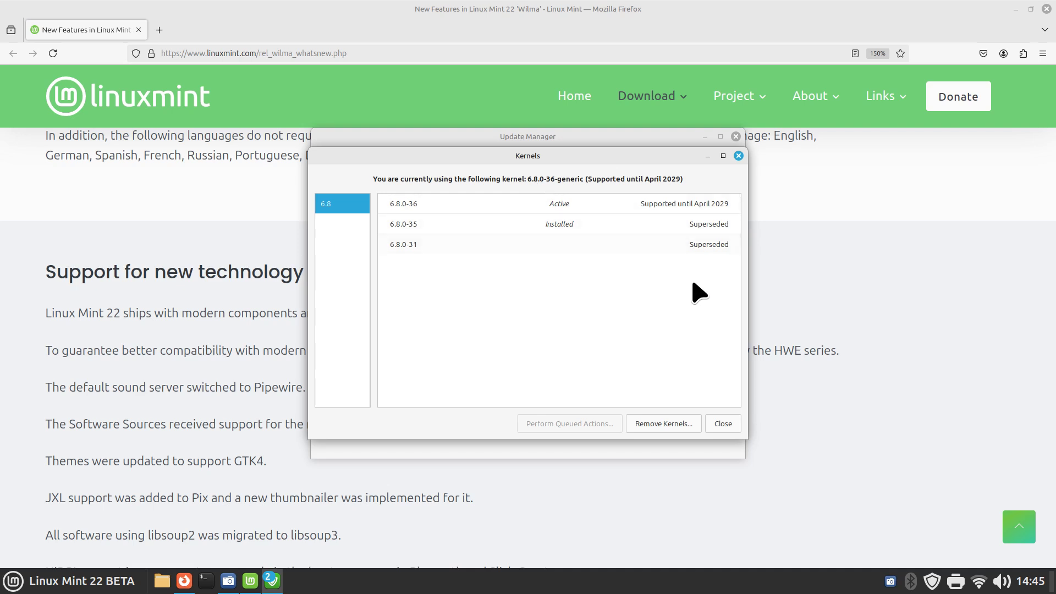
click(738, 156)
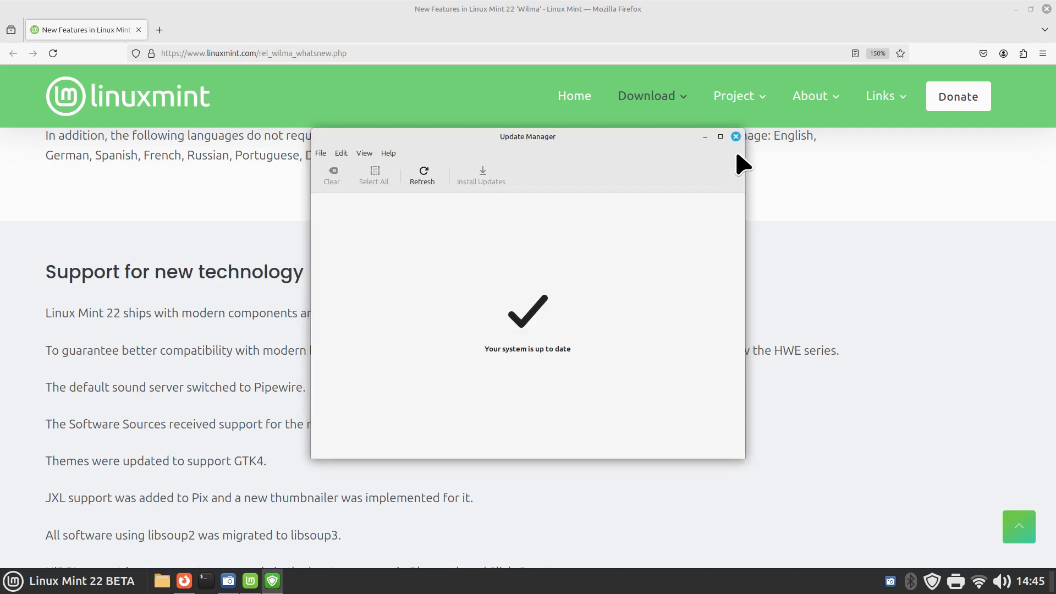
click(735, 136)
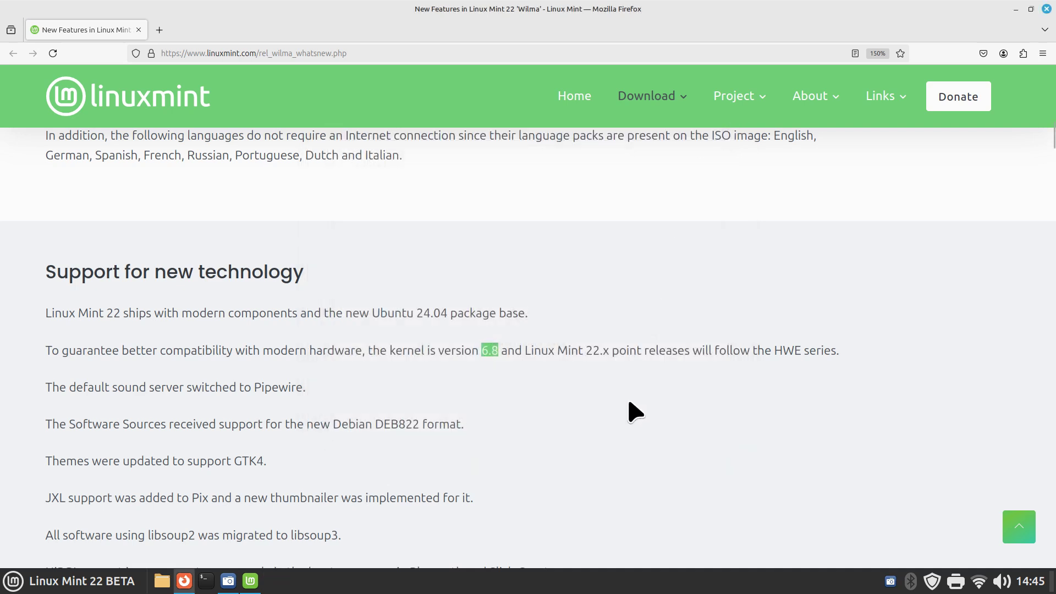
Step: Highlight Pipewire, GTK4, JXL and Pix in the release notes paragraphs
scroll(633, 411, down, 3)
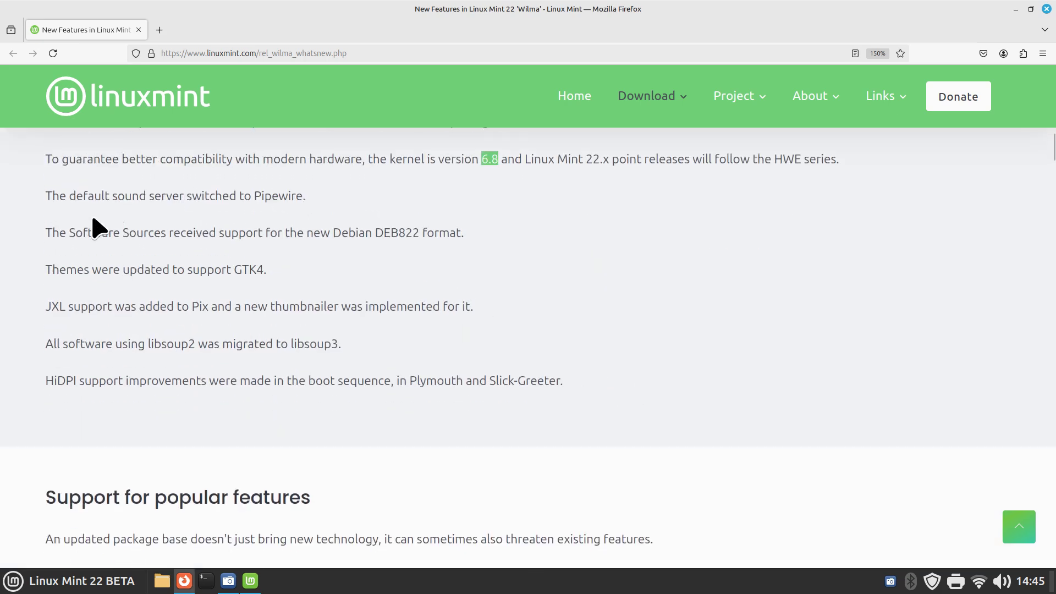
click(258, 198)
drag(257, 197, 304, 197)
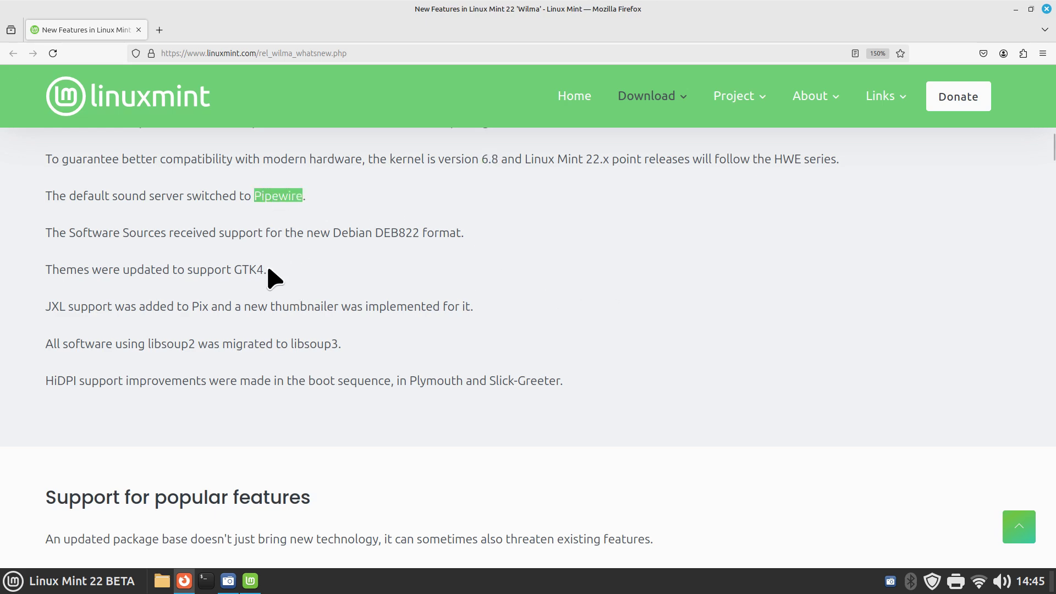
click(235, 269)
drag(235, 269, 278, 276)
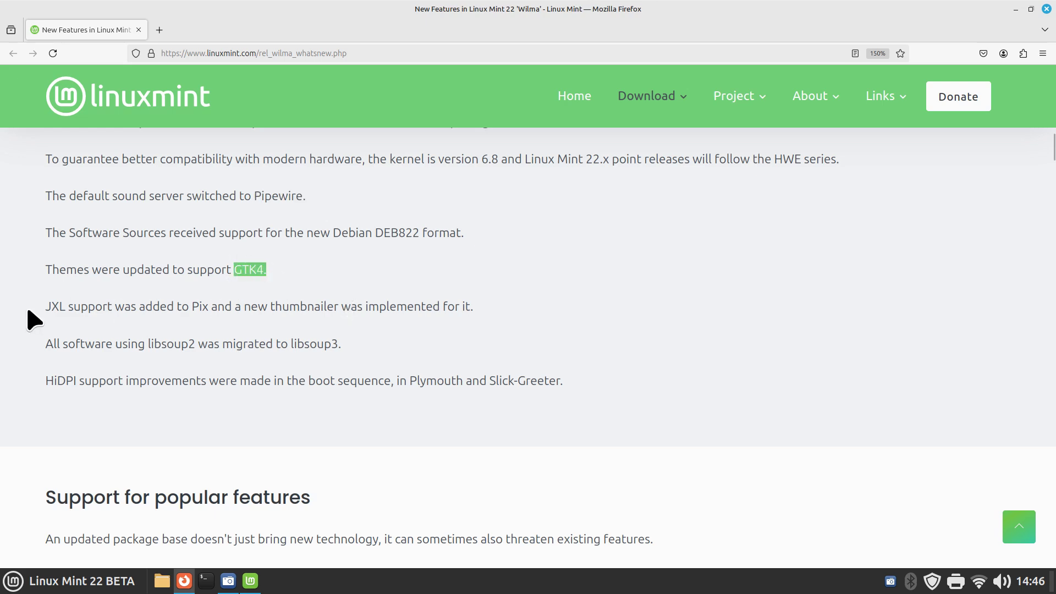
double_click(49, 306)
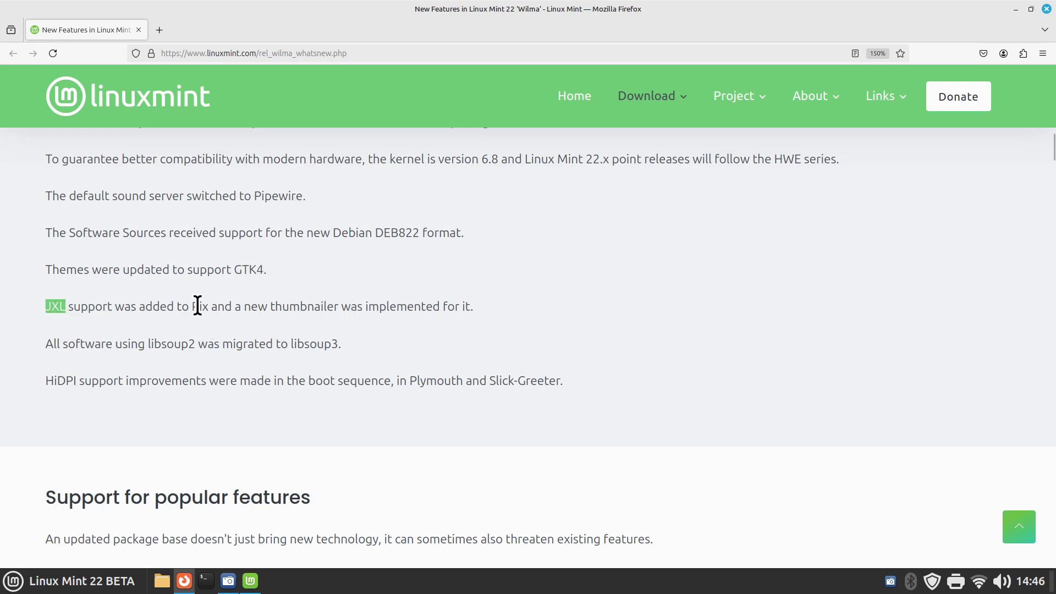
drag(192, 306, 224, 306)
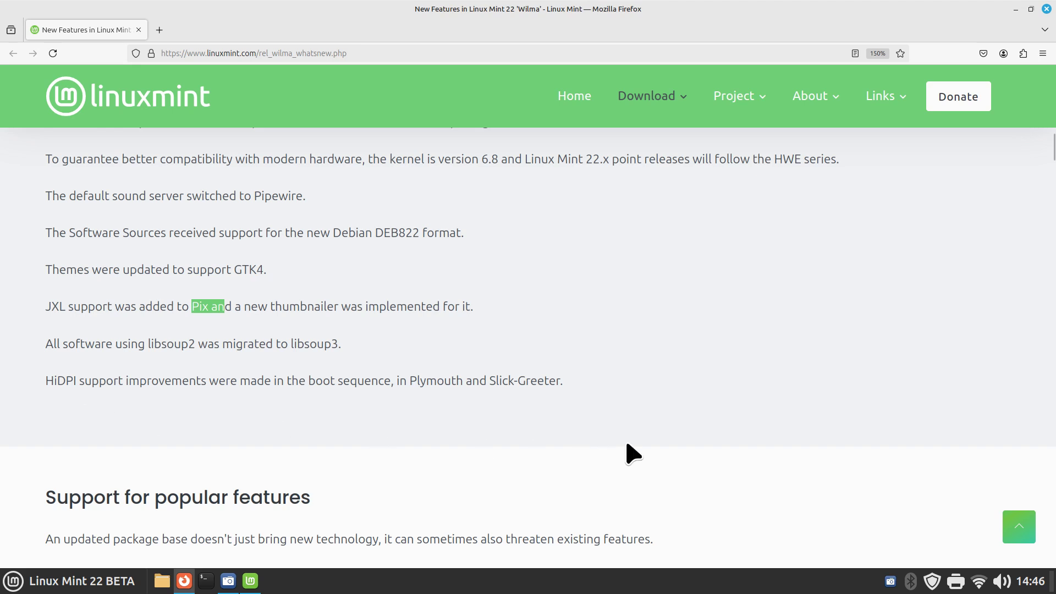
Step: Scroll down to the Matrix paragraph and highlight 'preinstalled Web App'
scroll(630, 443, down, 2)
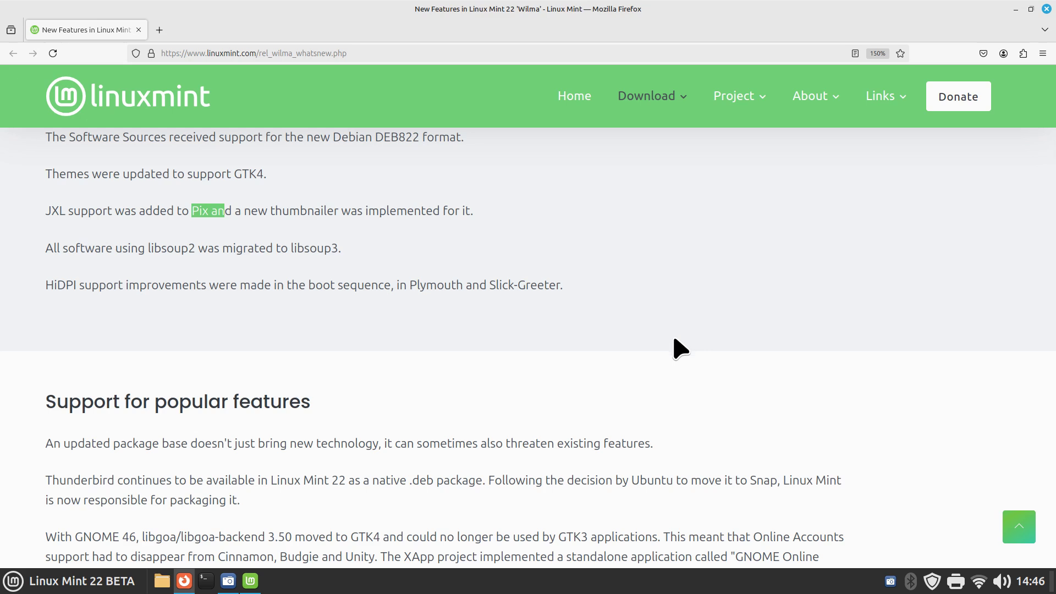
scroll(680, 348, down, 3)
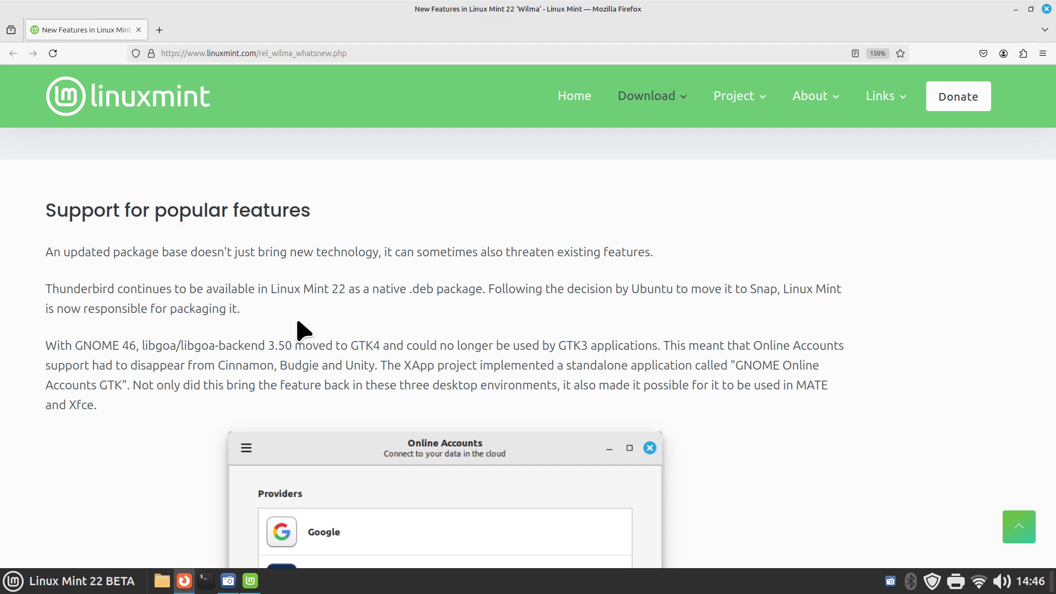
scroll(302, 330, down, 2)
scroll(298, 322, down, 10)
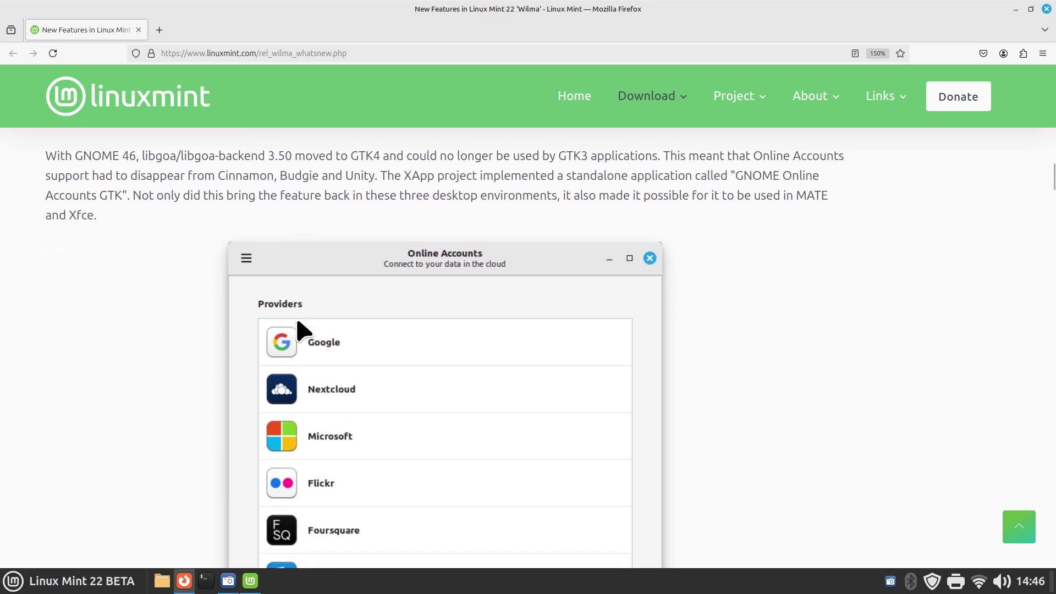
scroll(298, 330, down, 2)
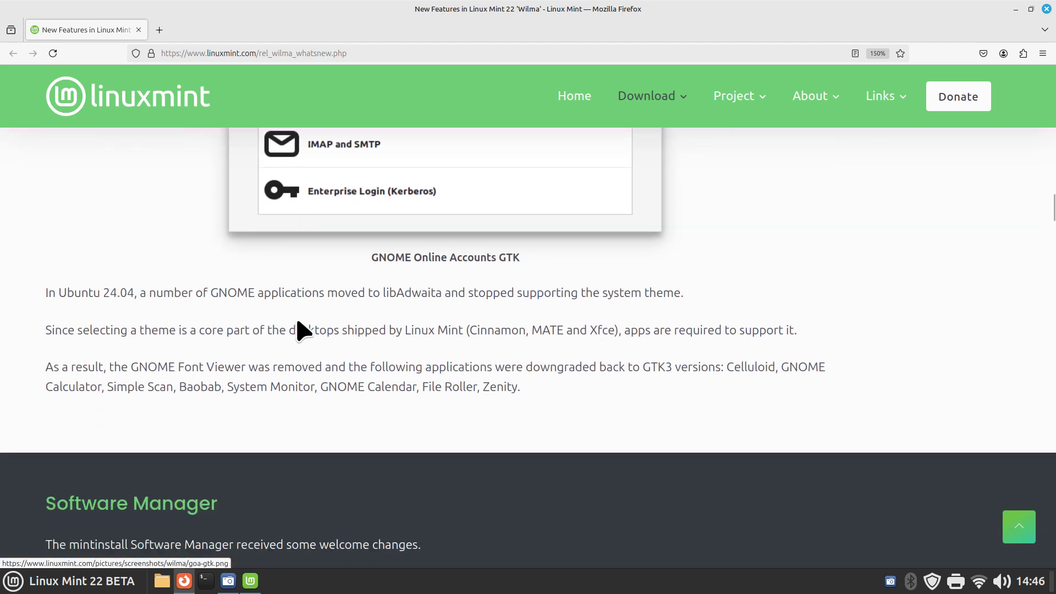
scroll(302, 330, down, 4)
scroll(389, 406, down, 14)
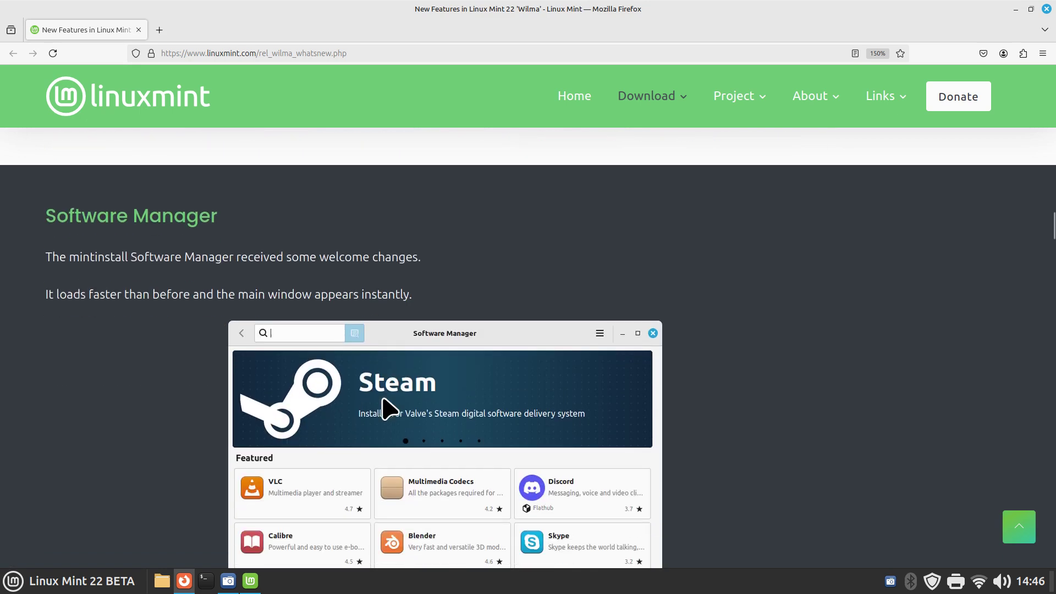
scroll(390, 406, down, 11)
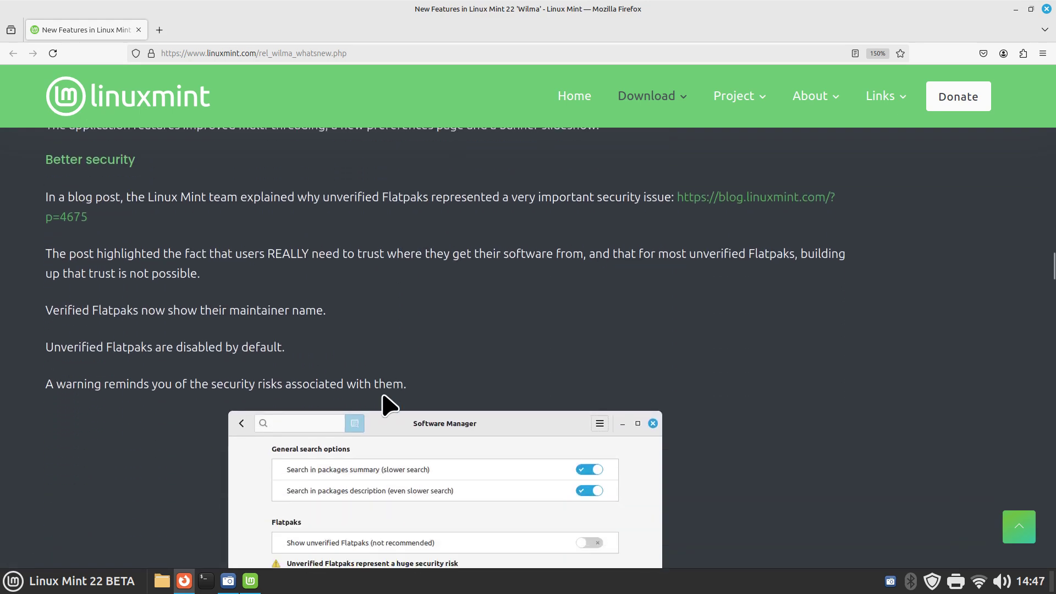
scroll(383, 404, down, 4)
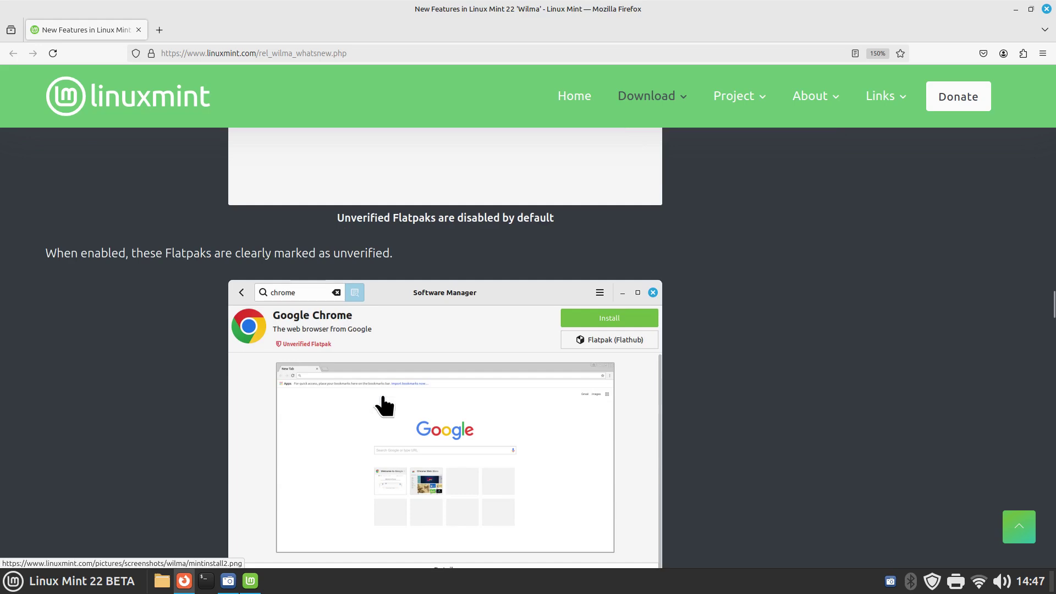
scroll(383, 396, down, 11)
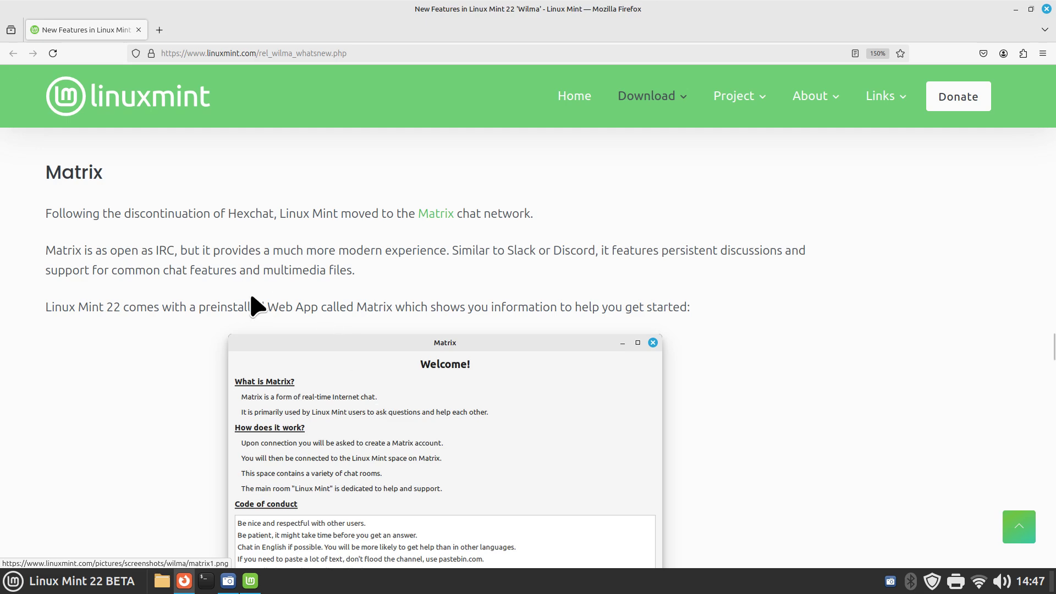
drag(196, 307, 328, 306)
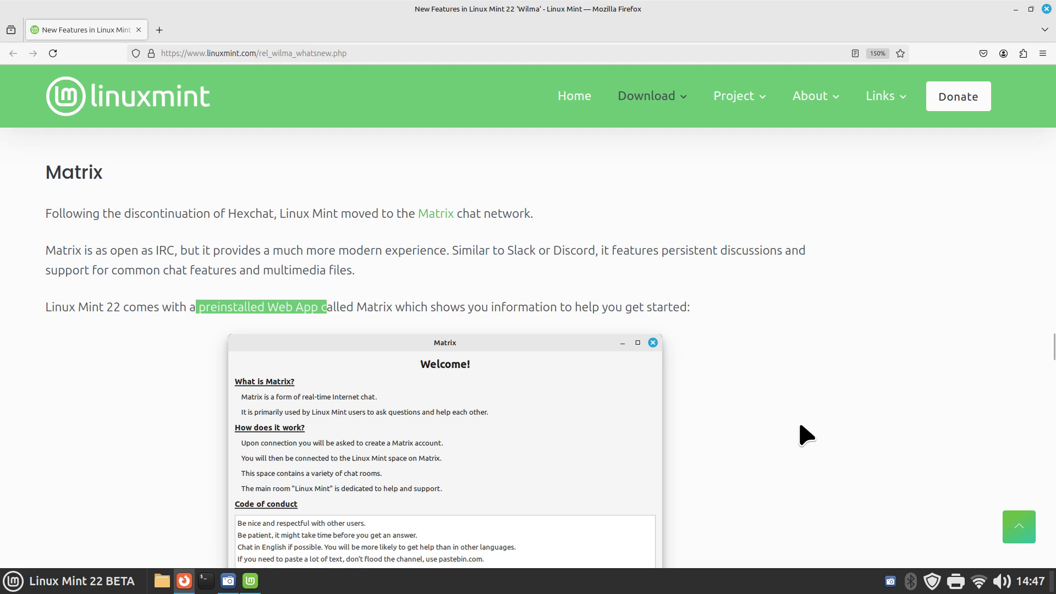
Step: Scroll on to the Cinnamon section and highlight its 6.2 version
scroll(806, 434, down, 2)
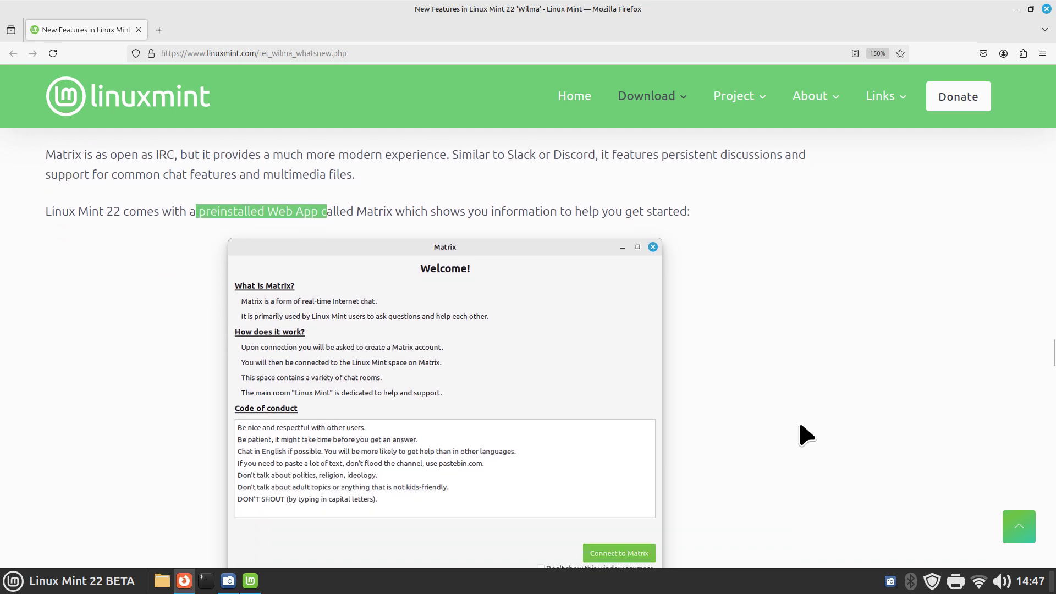
scroll(806, 435, down, 6)
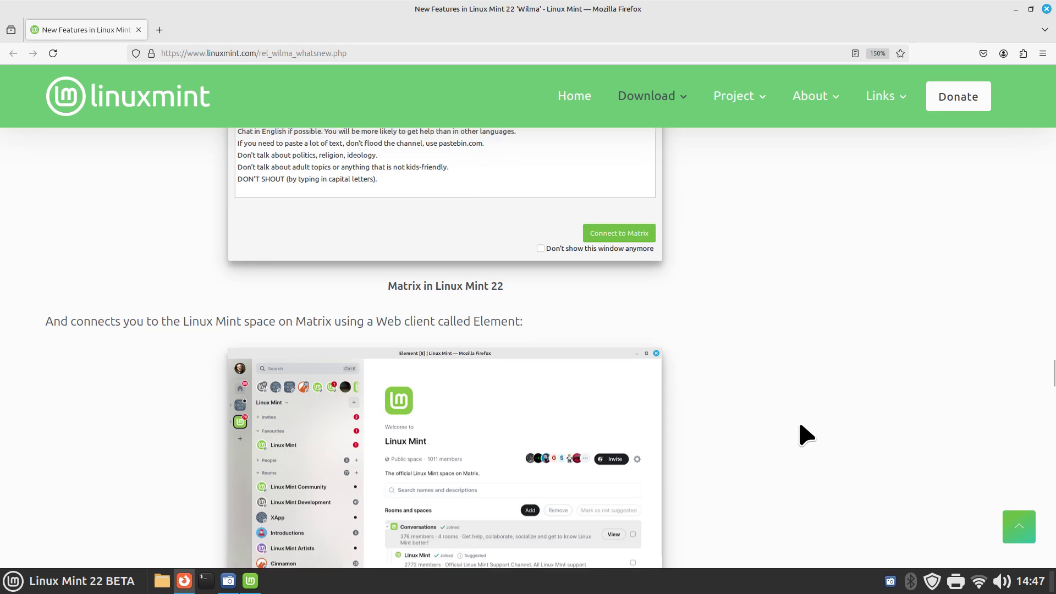
scroll(806, 435, down, 7)
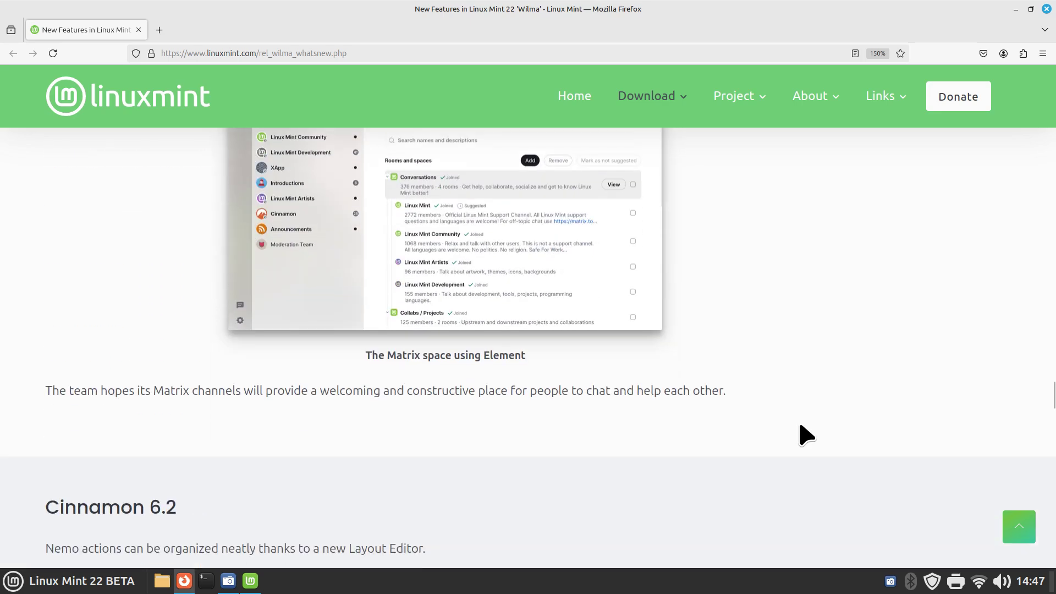
scroll(806, 434, down, 6)
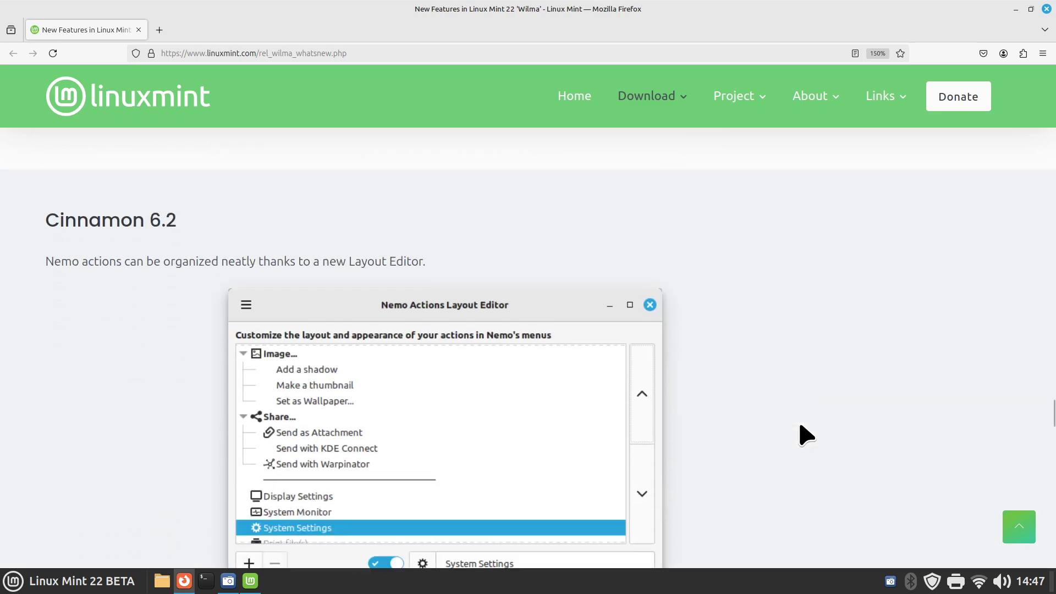
scroll(796, 422, down, 2)
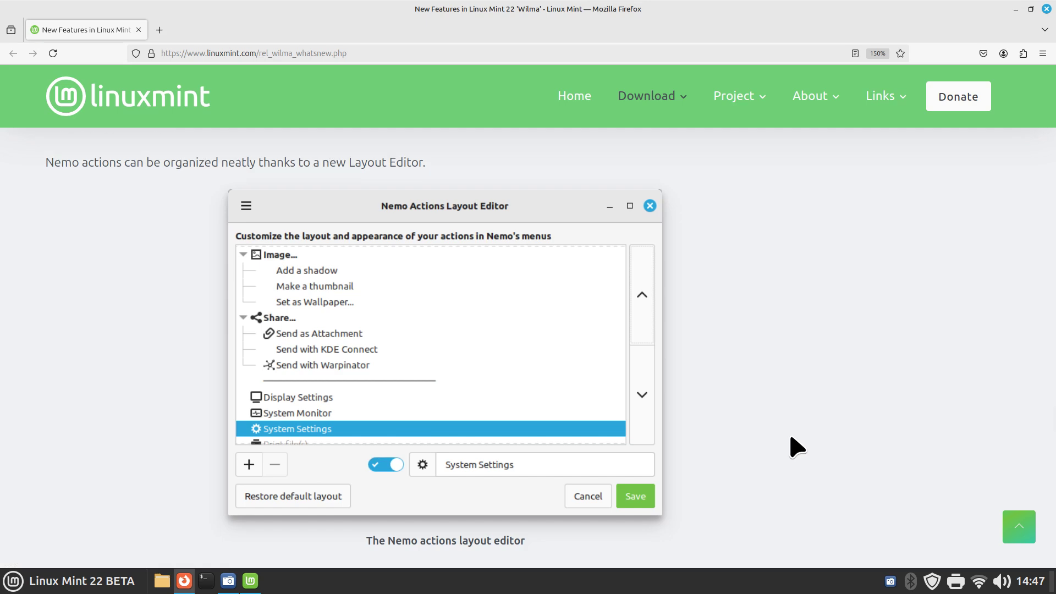
scroll(796, 447, down, 5)
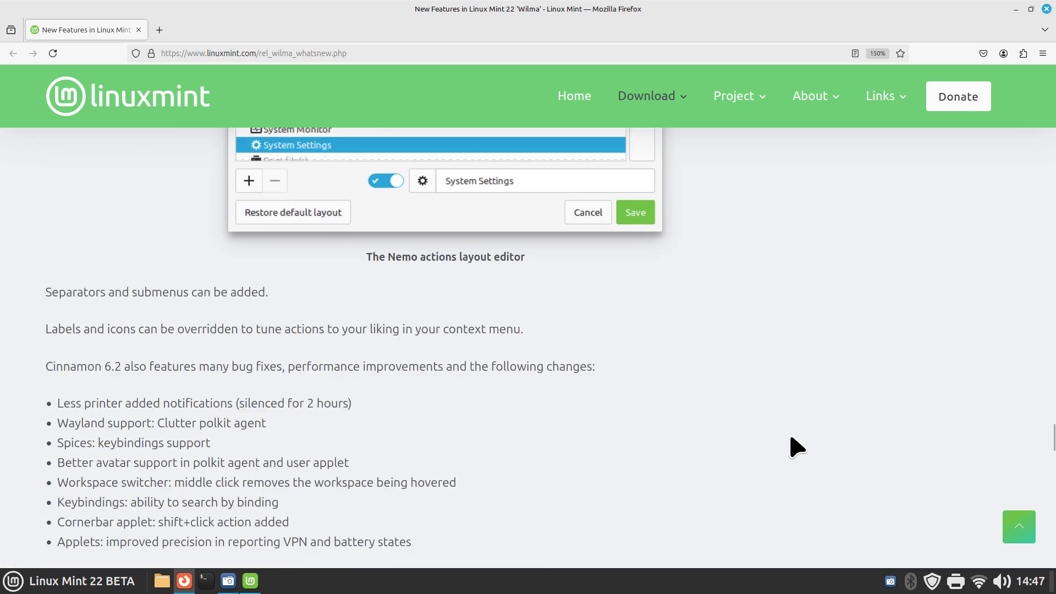
scroll(796, 446, down, 2)
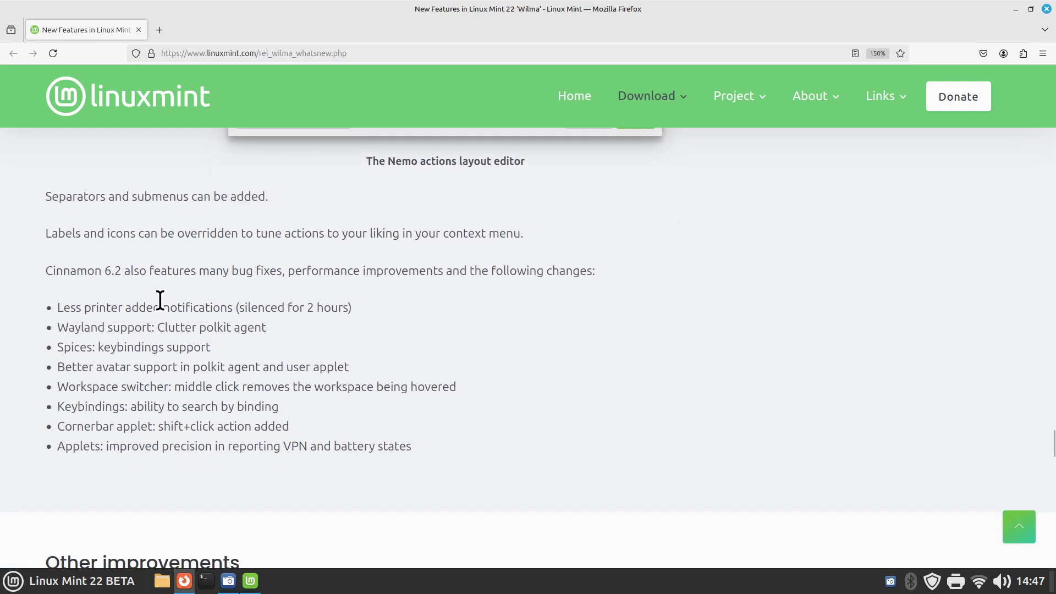
drag(102, 270, 122, 271)
Step: Scroll past Other improvements and the wallpaper grid to Main components, highlighting kernel 6.8
scroll(663, 379, down, 5)
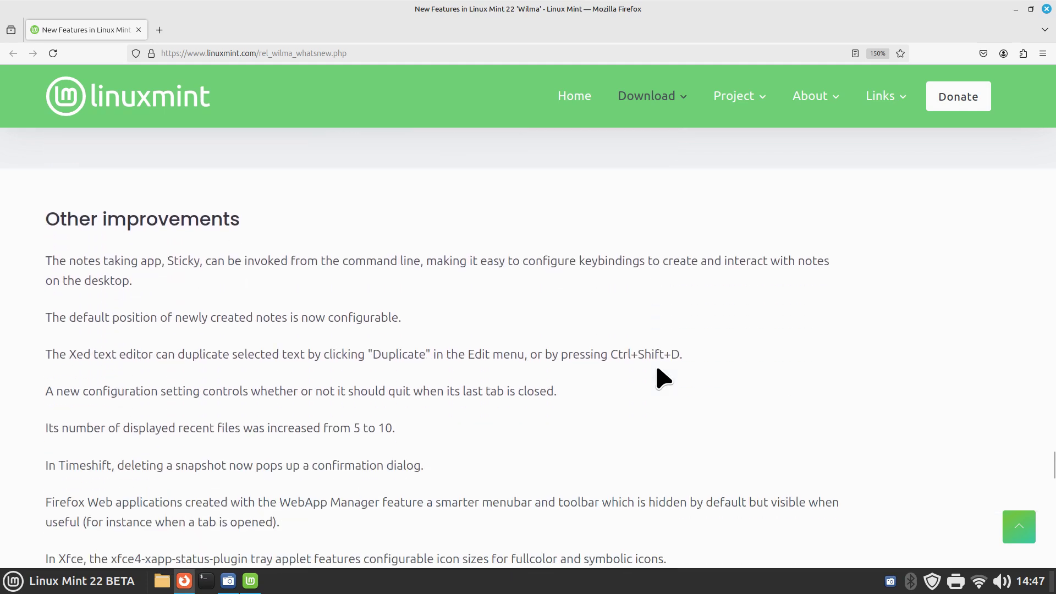
scroll(663, 379, down, 2)
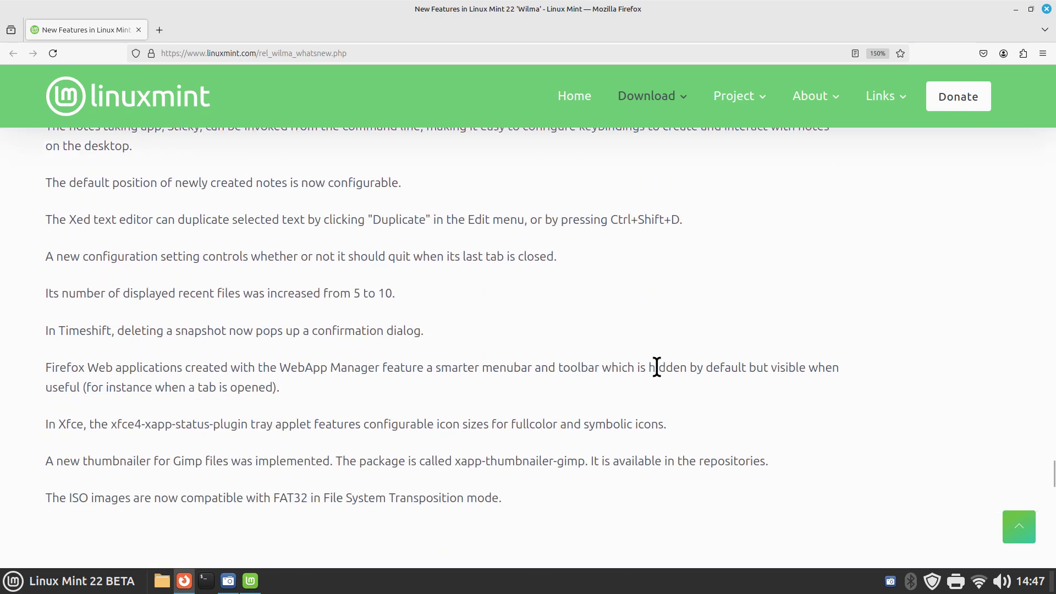
scroll(657, 367, down, 4)
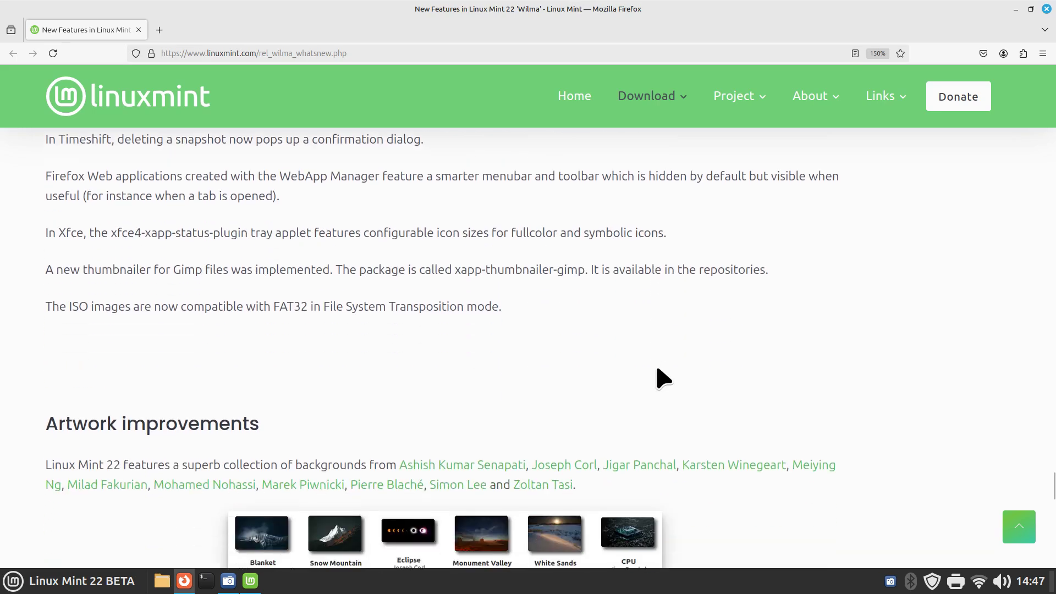
scroll(656, 371, down, 2)
scroll(657, 371, down, 1)
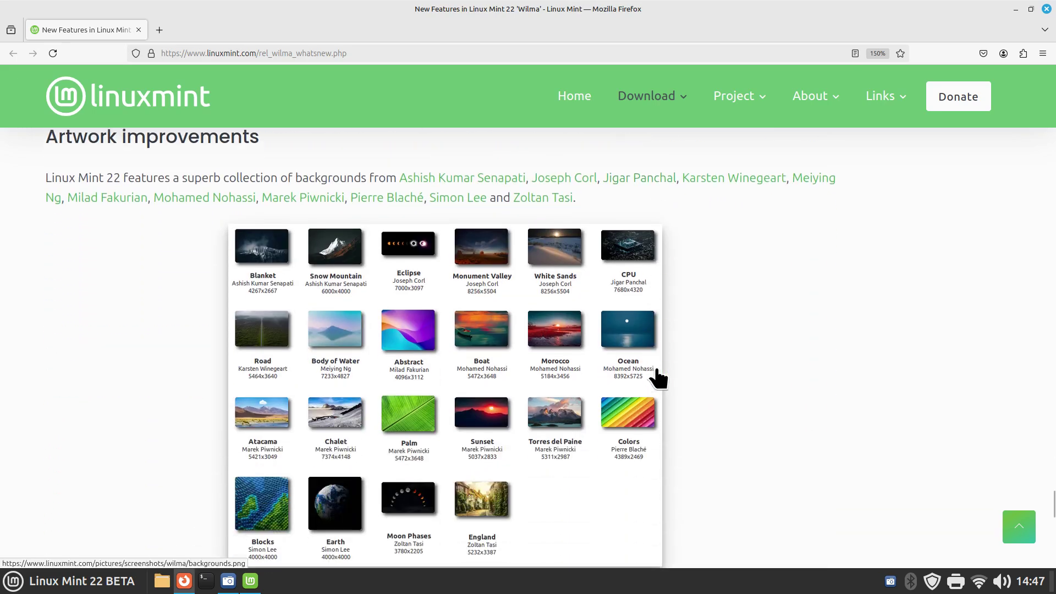
scroll(775, 404, down, 6)
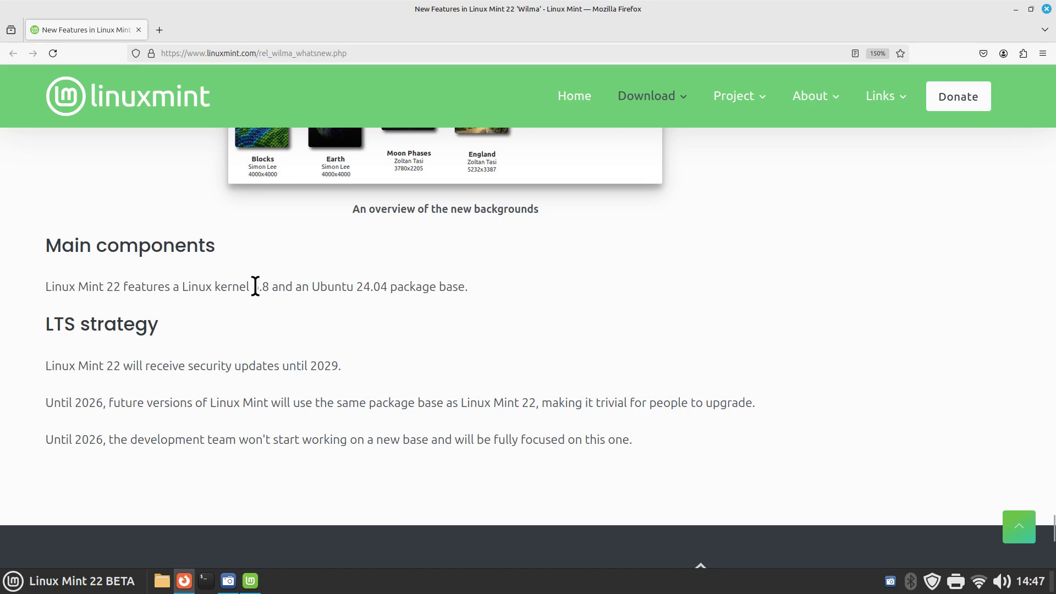
drag(250, 290, 272, 287)
Step: Highlight '22', 'Ubuntu 24.04 package base' and 'until 2029'
drag(102, 285, 120, 285)
drag(312, 287, 471, 291)
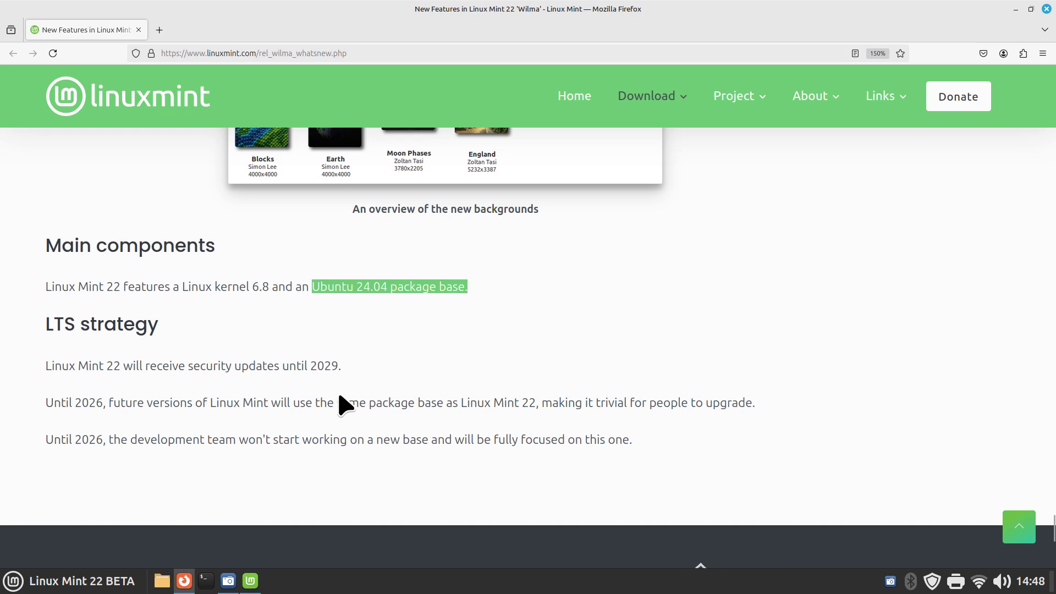
drag(283, 365, 342, 366)
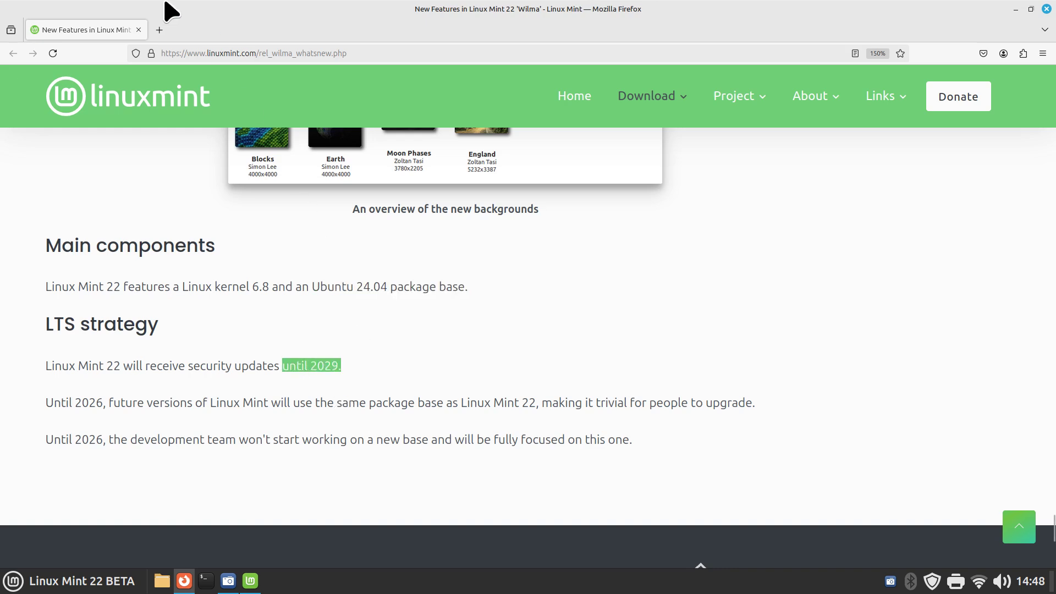
Step: Open All Versions in a new tab, highlight the April 2027 date, and close Firefox
click(159, 30)
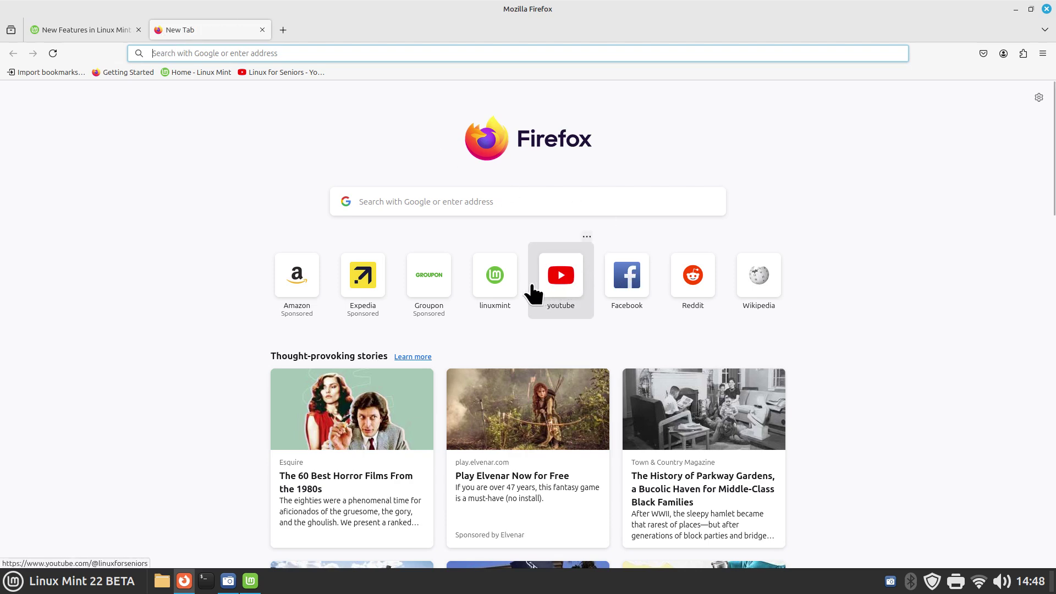
click(197, 72)
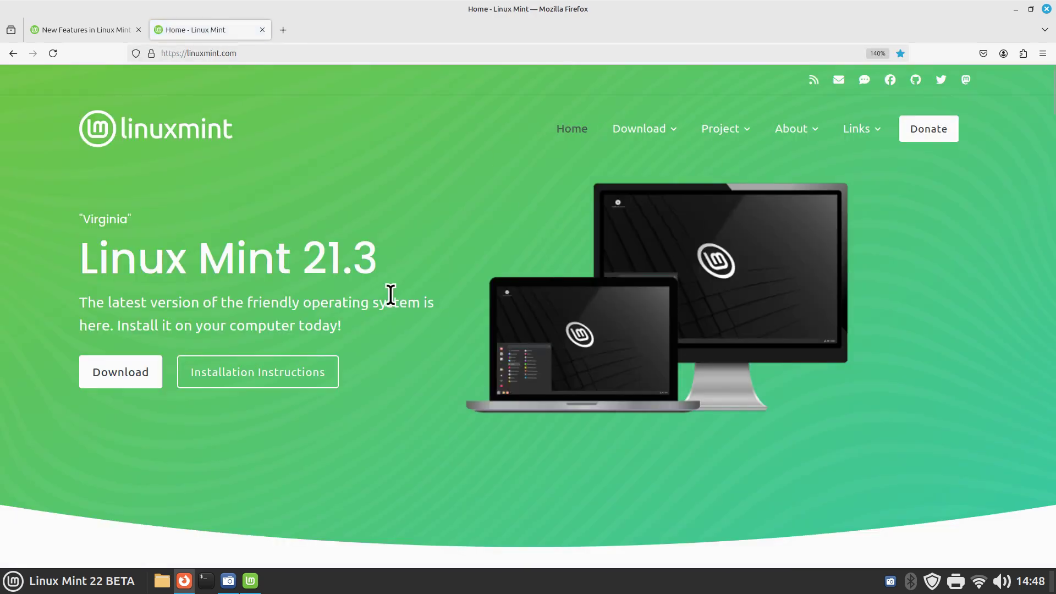
mouse_move(645, 138)
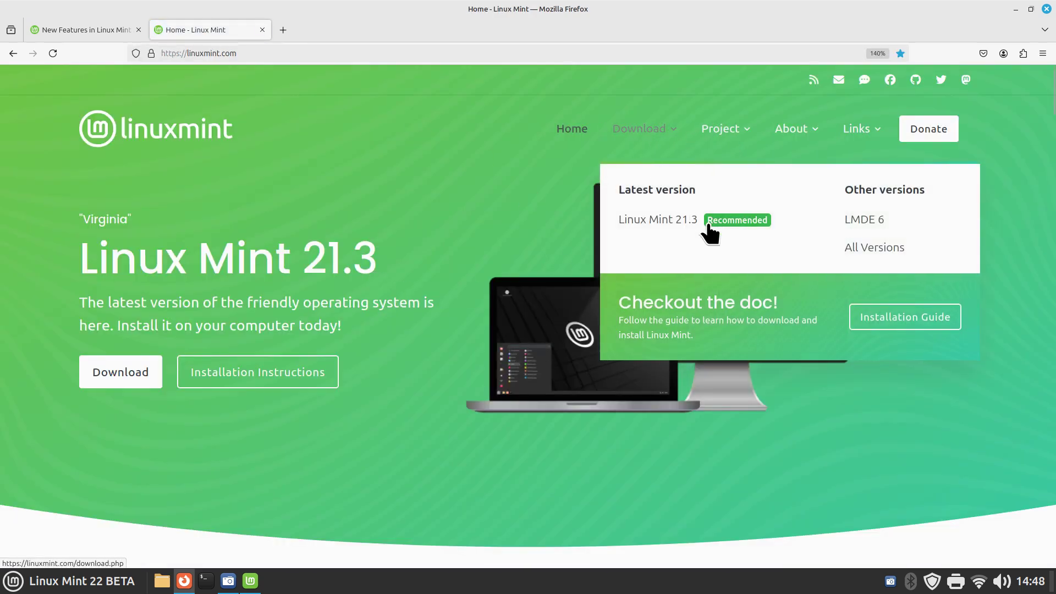
click(859, 245)
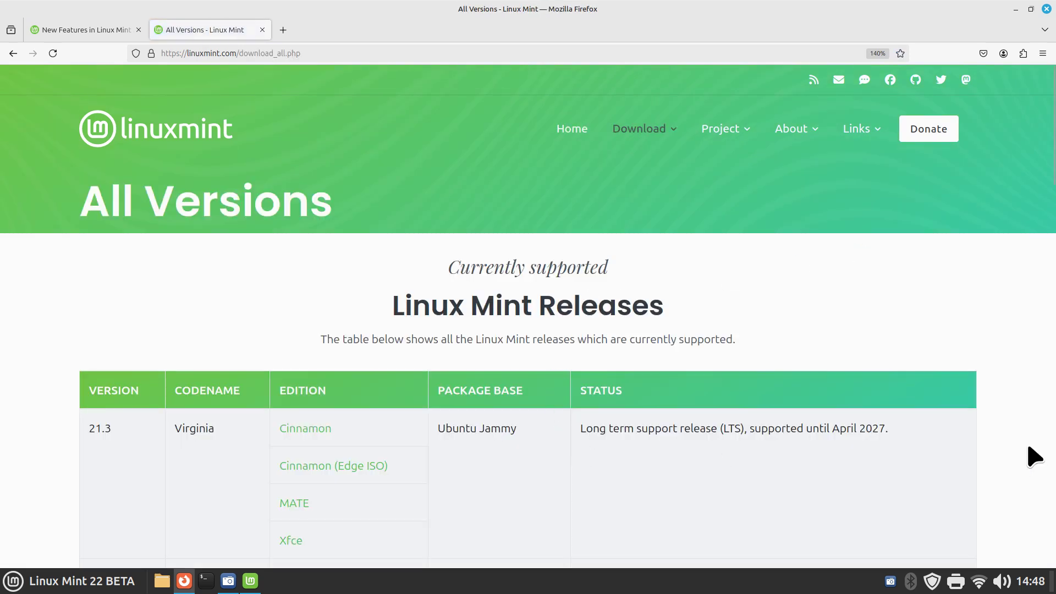
drag(831, 429, 890, 428)
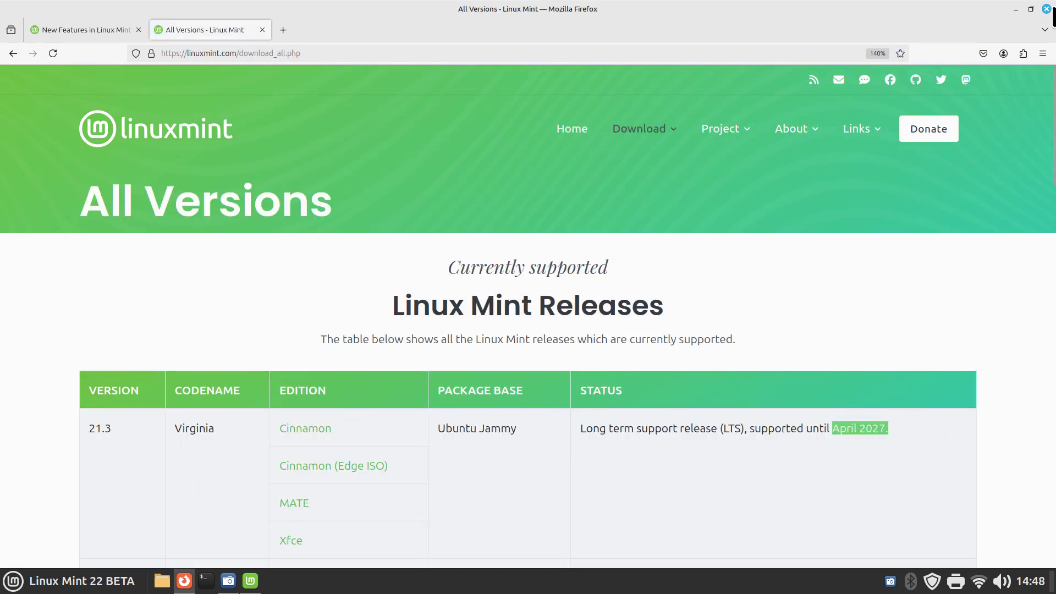
click(1047, 9)
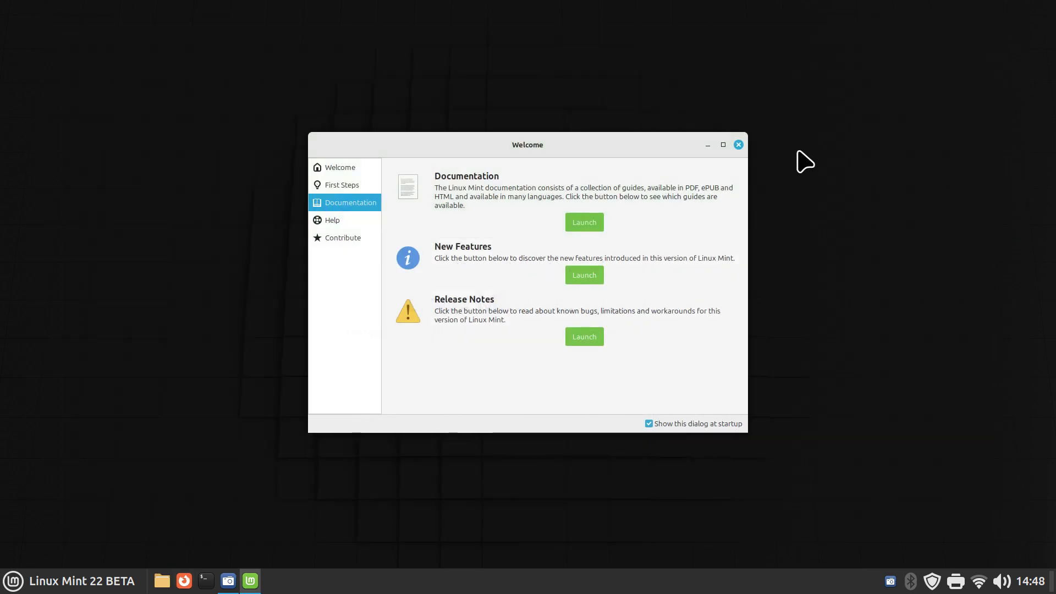
Step: Close the Welcome window, check the calendar popup, and launch Update Manager from the tray
click(738, 144)
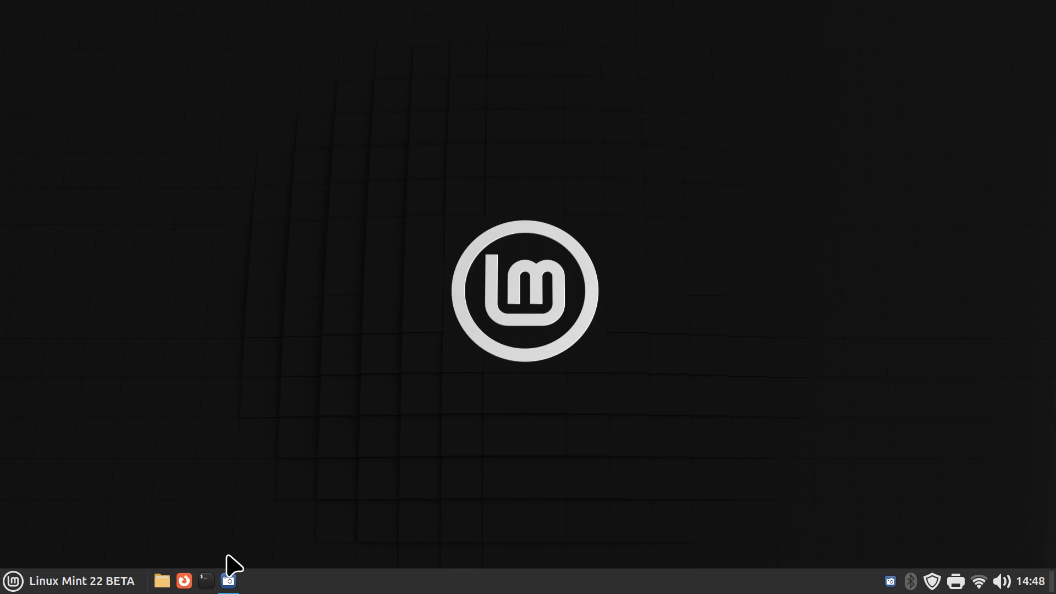
click(1030, 581)
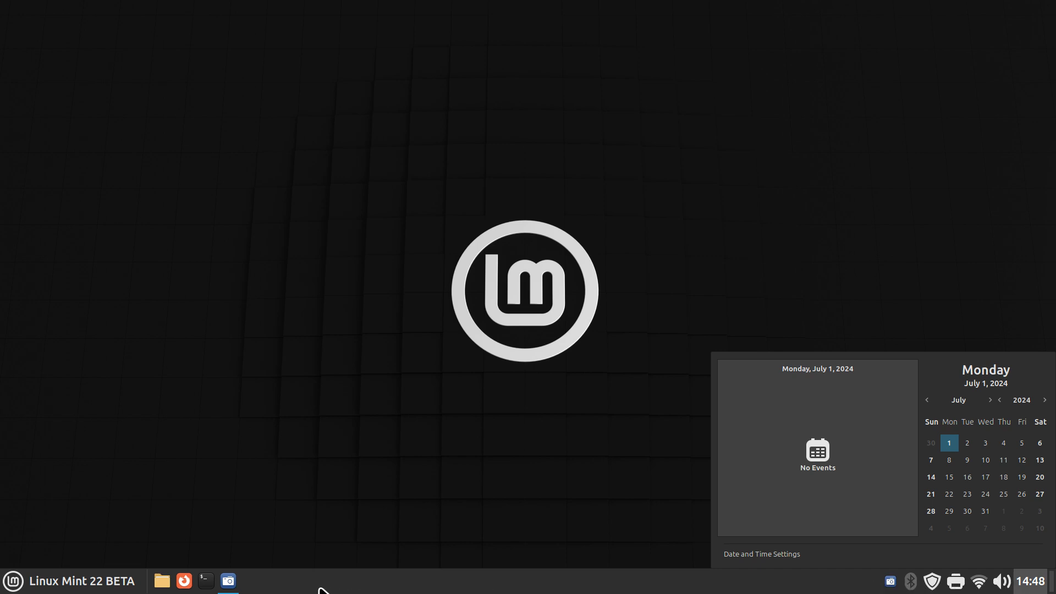
click(315, 509)
click(933, 581)
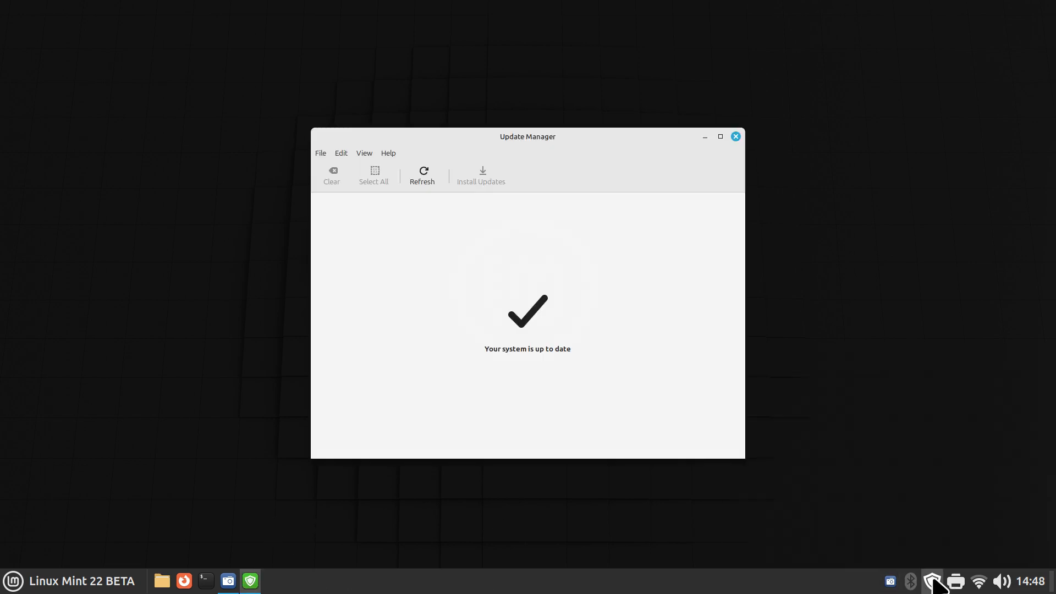
Step: View the installed Linux kernels with 6.8.0-36 active, then close Kernels and Update Manager
click(364, 153)
click(395, 223)
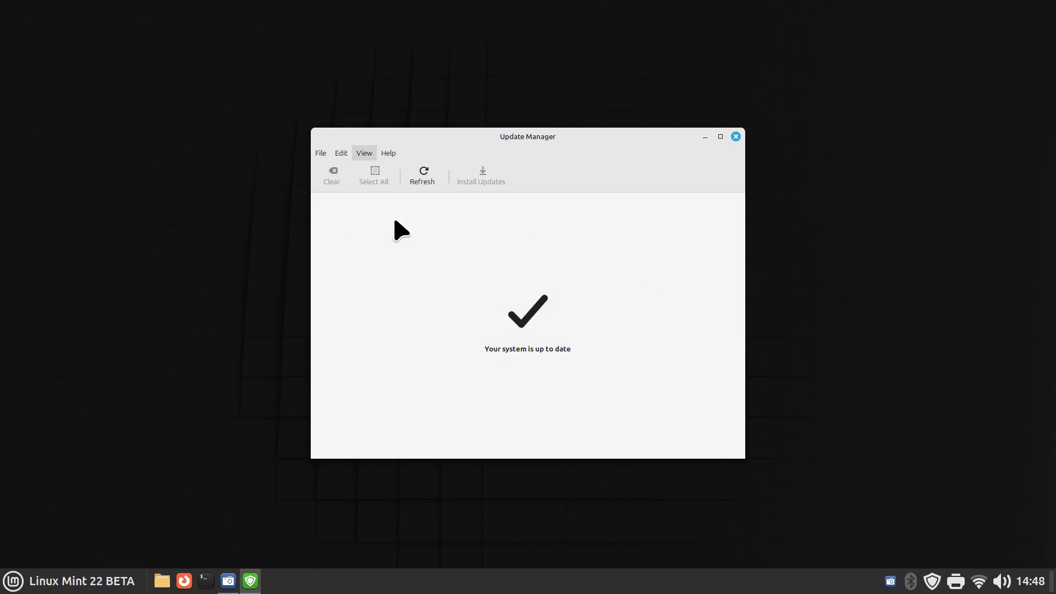
click(714, 427)
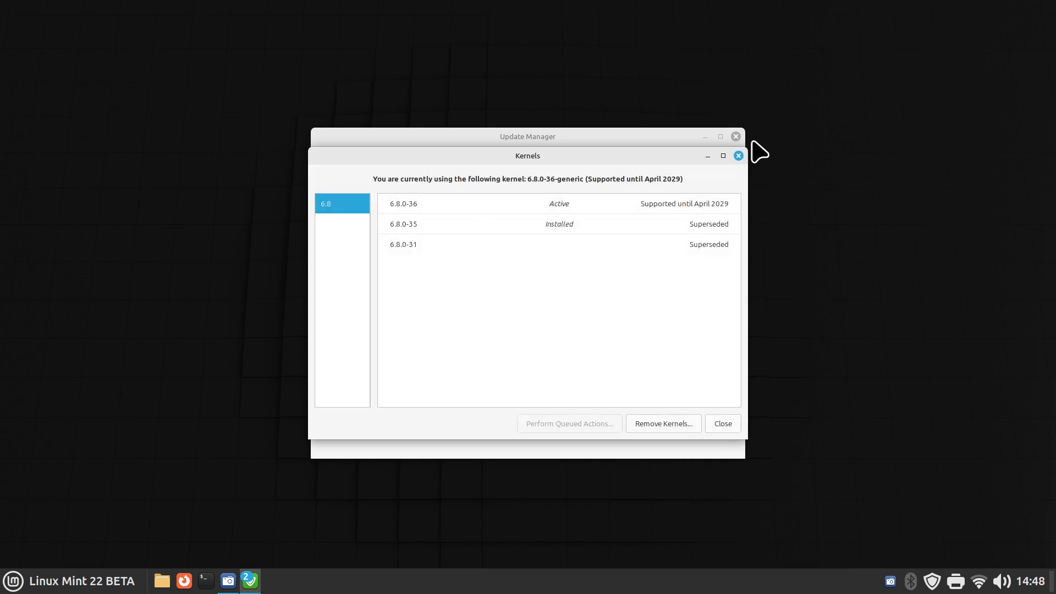
click(738, 156)
click(736, 137)
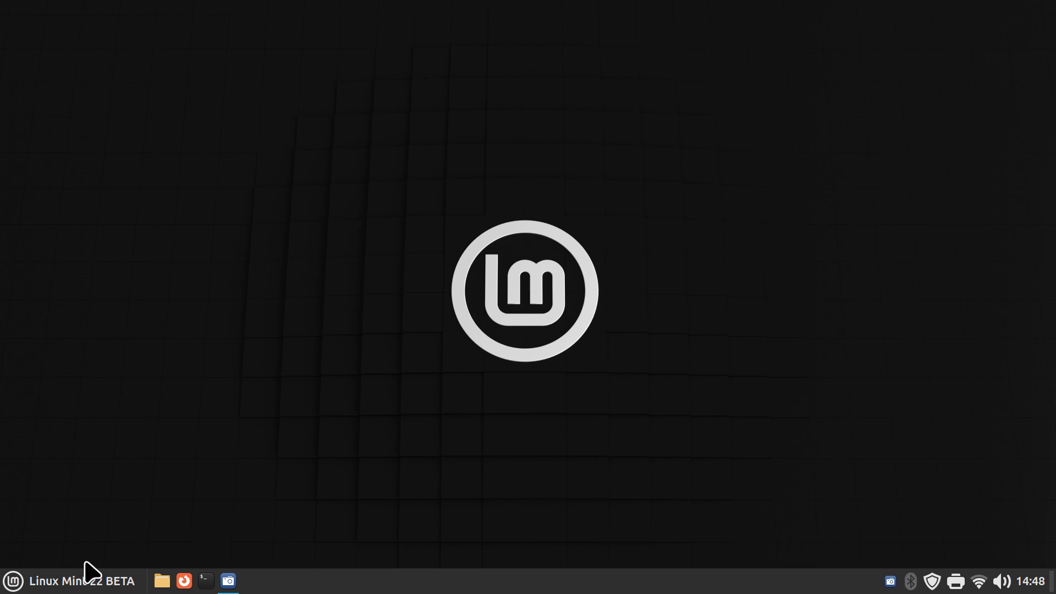
Step: Enlarge the Cinnamon menu, launch Web Apps from Internet, and centre its window showing Matrix
click(15, 586)
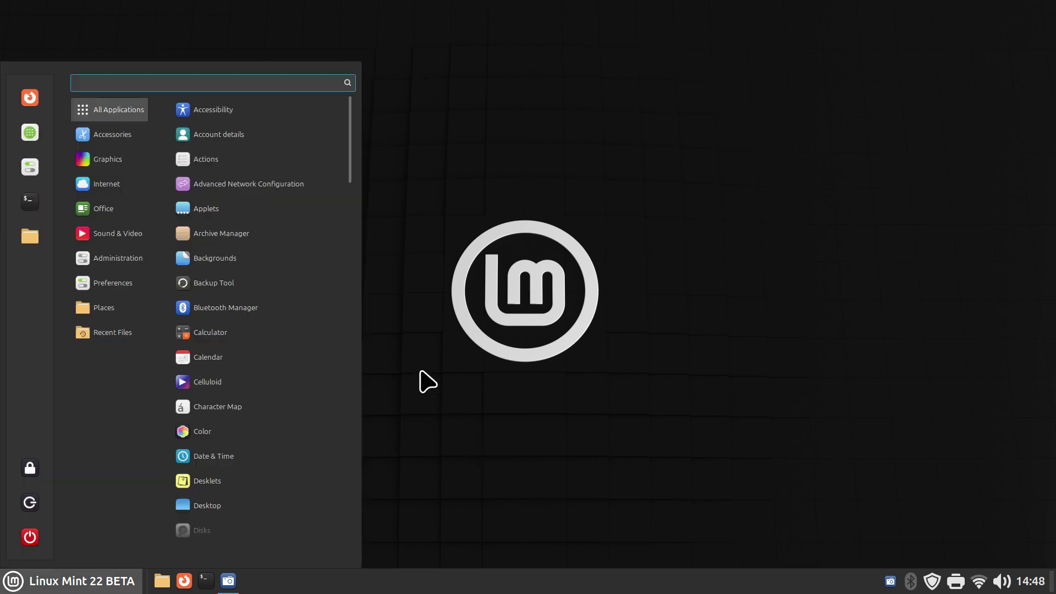
drag(359, 64, 391, 52)
mouse_move(95, 127)
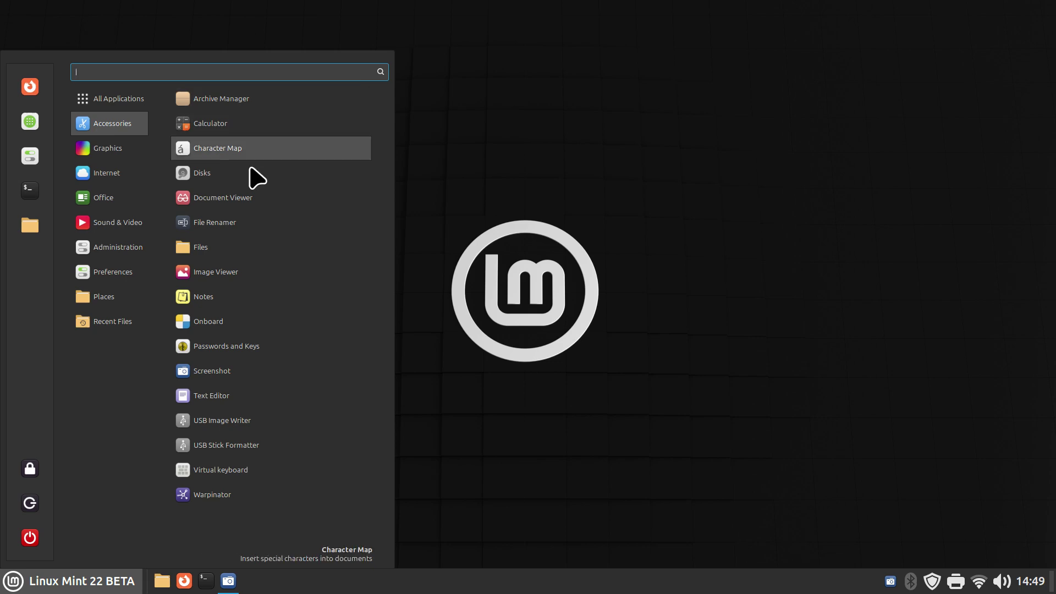
mouse_move(106, 153)
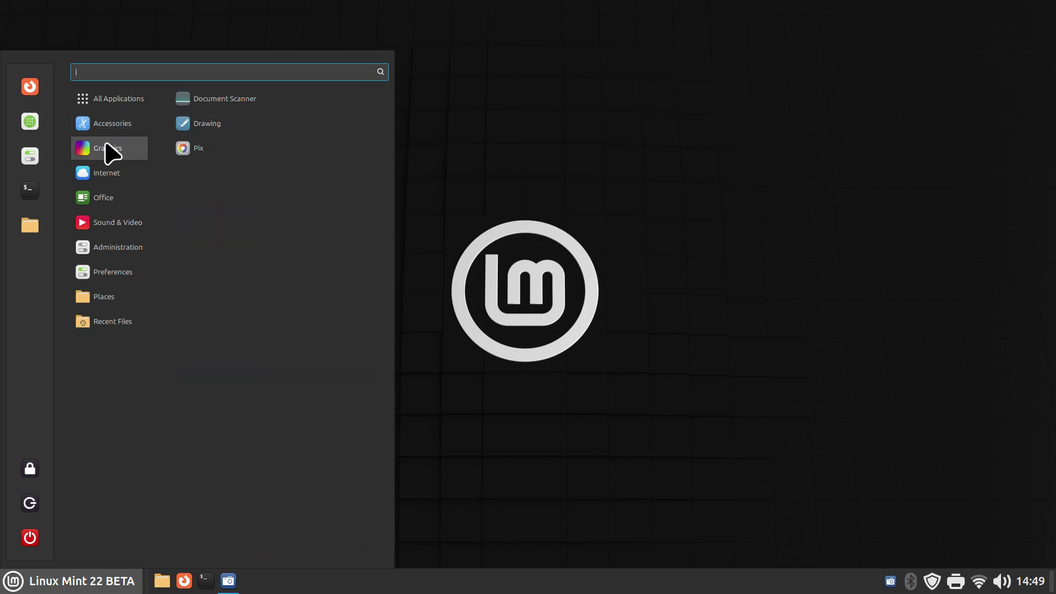
mouse_move(112, 176)
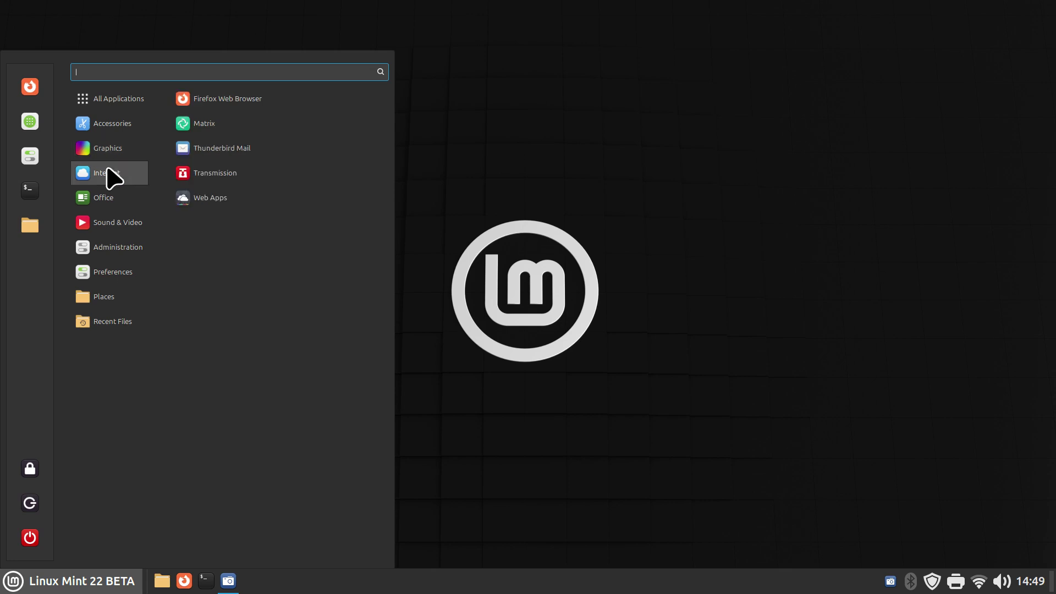
click(215, 200)
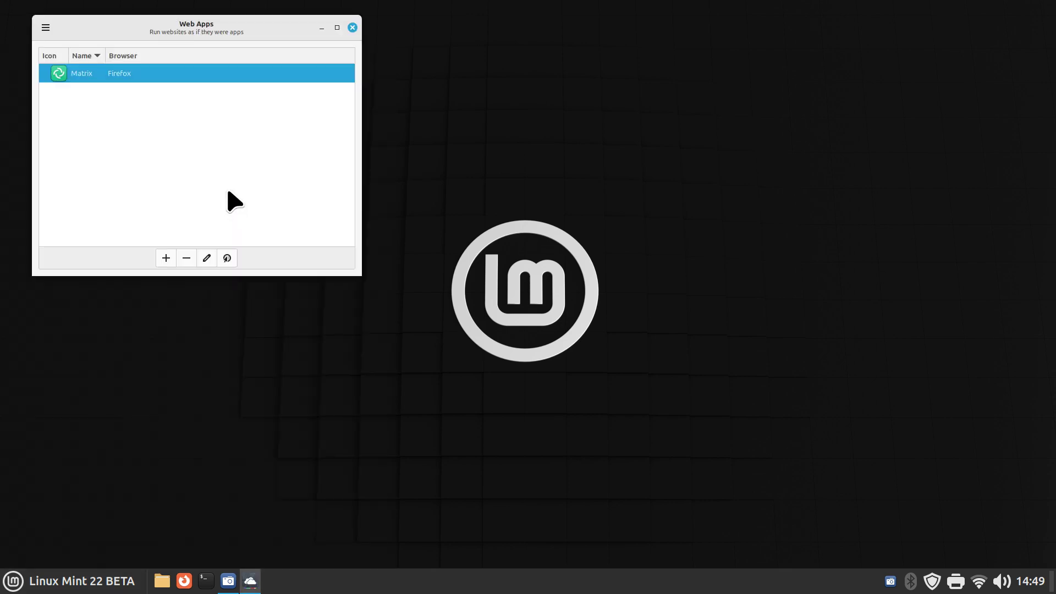
drag(177, 29, 364, 197)
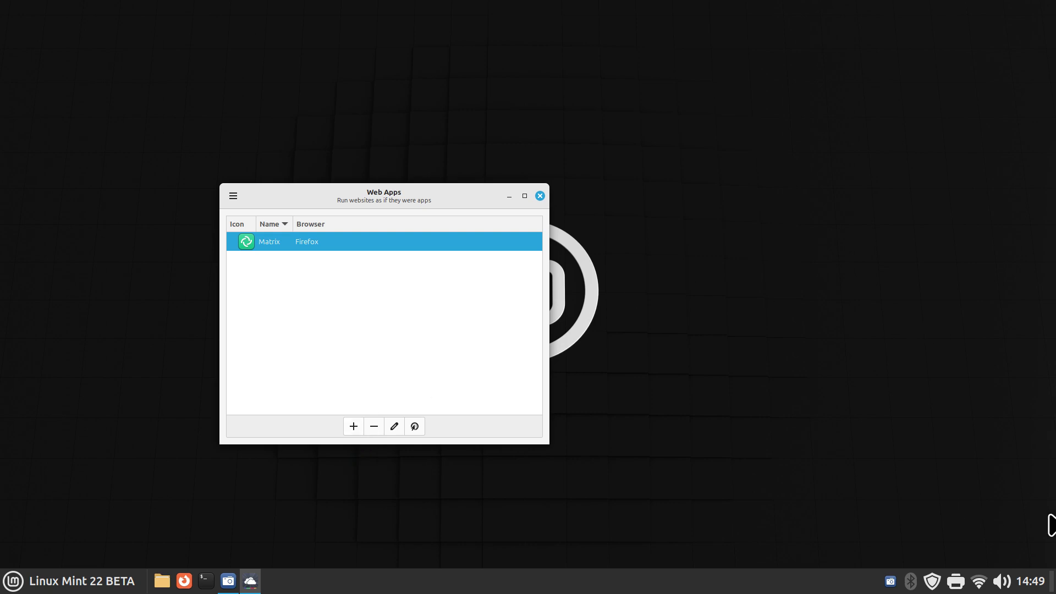
Step: Close Web Apps, open Office > Calendar on July 2024, close it, and show the Monday, July 1 date popup
click(539, 196)
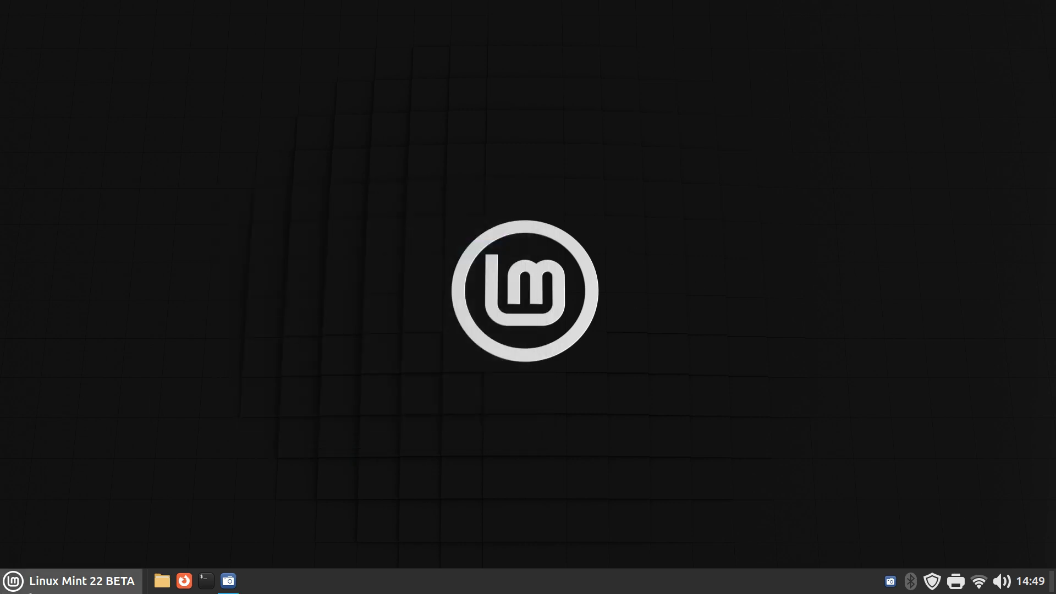
click(12, 580)
mouse_move(114, 175)
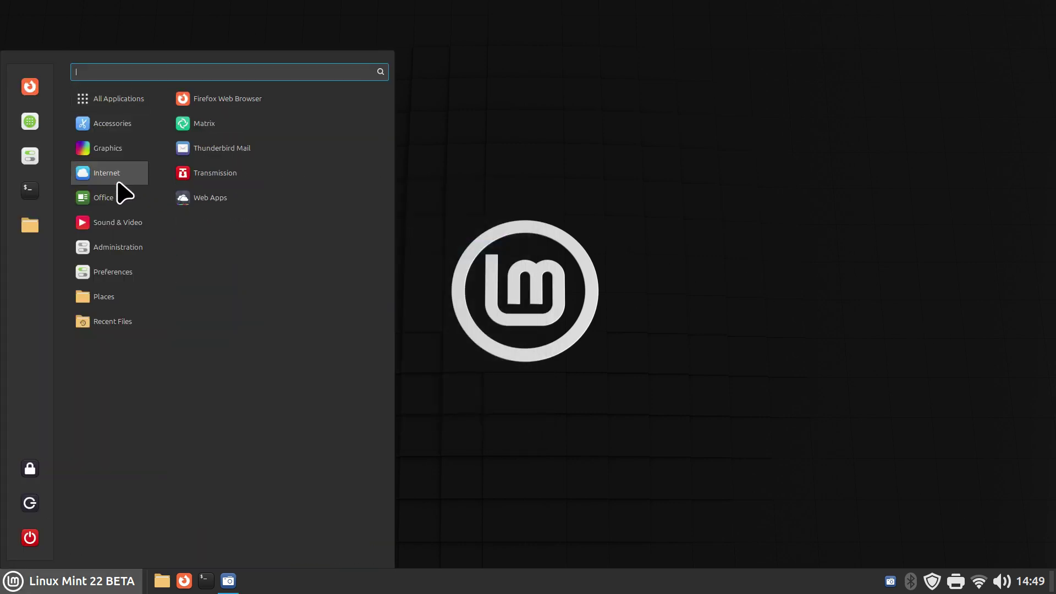
mouse_move(117, 199)
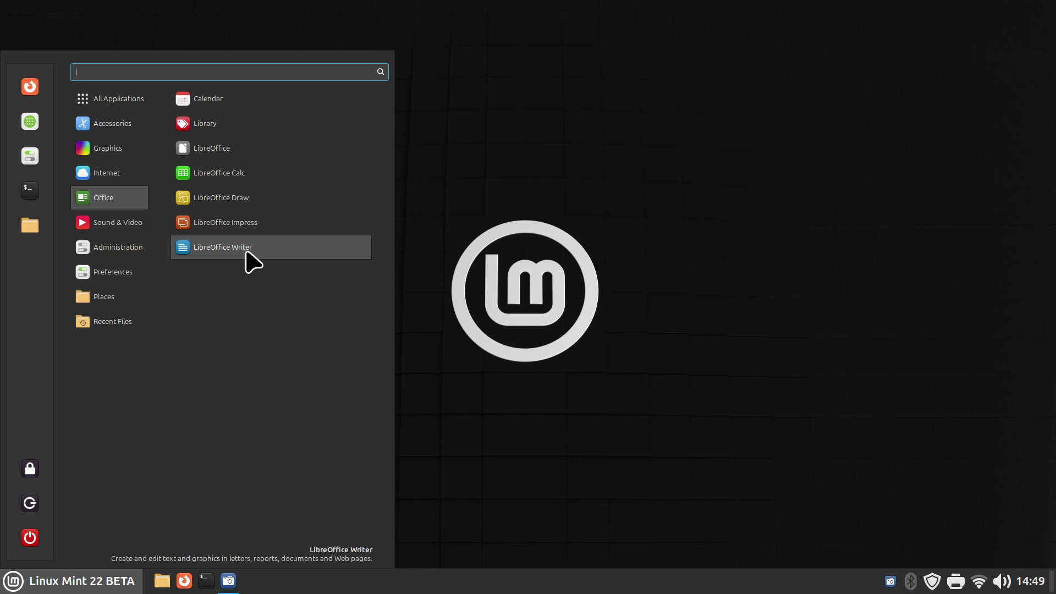
click(216, 102)
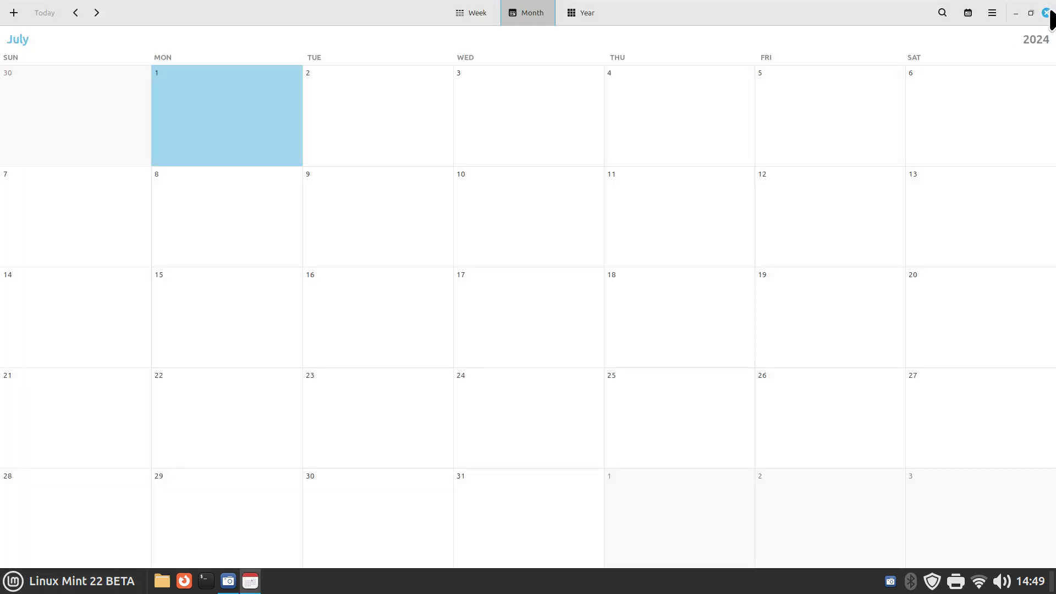
click(1045, 13)
click(1030, 581)
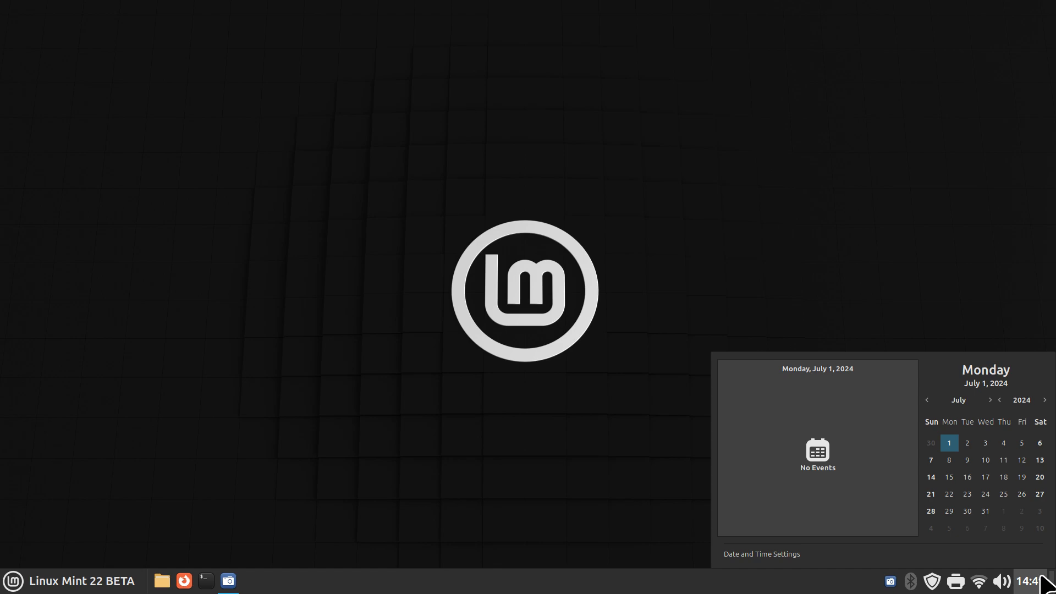
Step: Close the clock popup and browse the Administration, Sound & Video, Preferences and Graphics menu categories
click(431, 453)
click(11, 583)
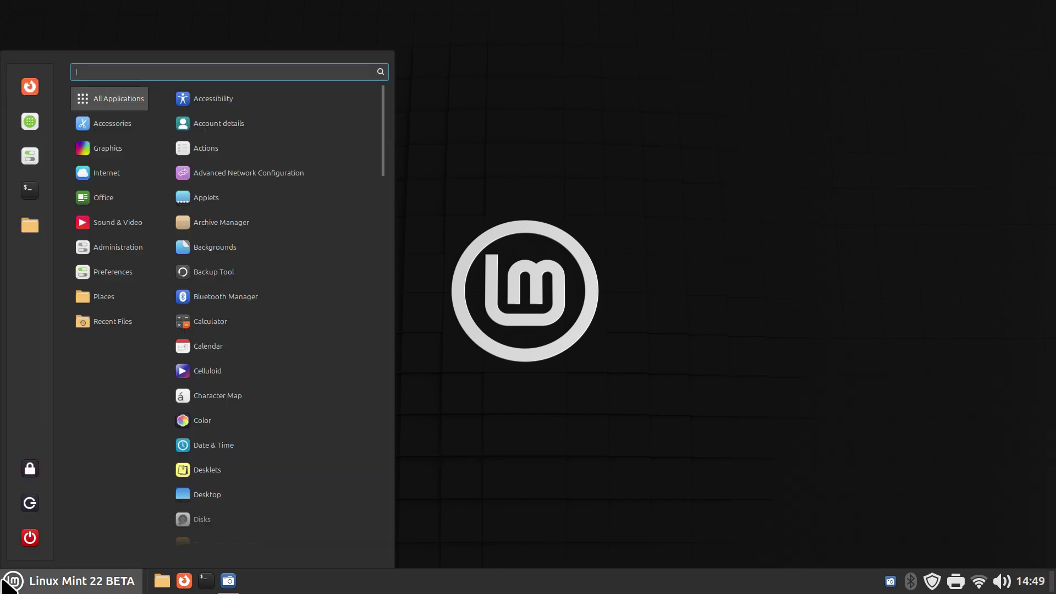
mouse_move(129, 251)
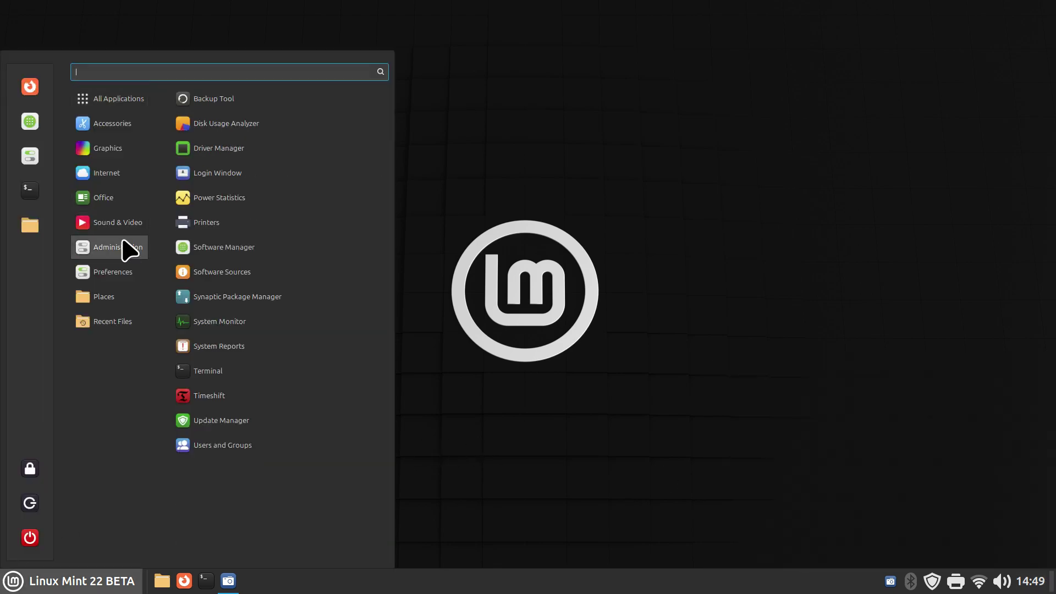
mouse_move(124, 226)
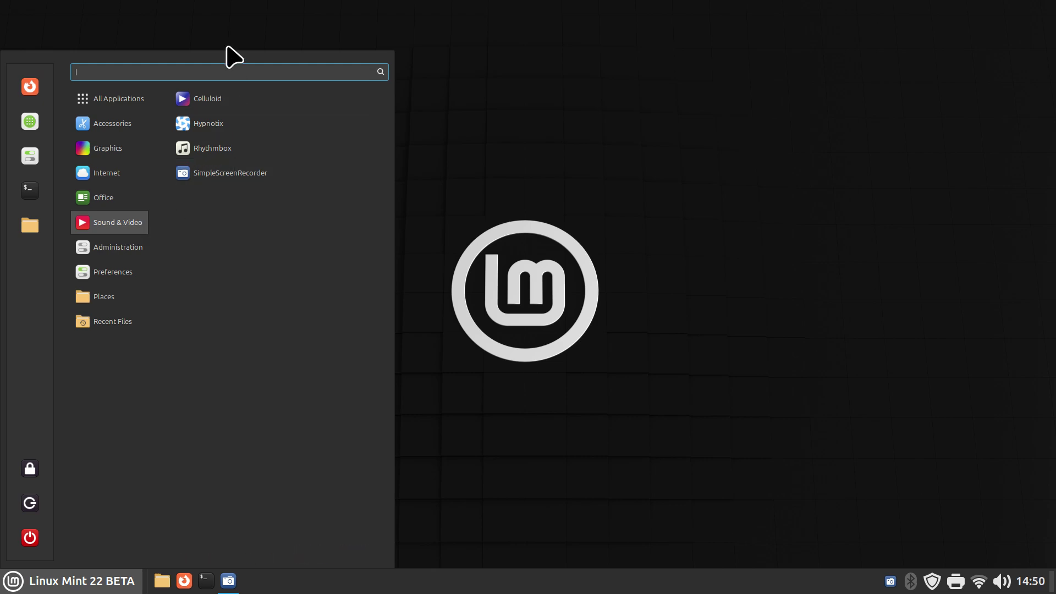
mouse_move(119, 249)
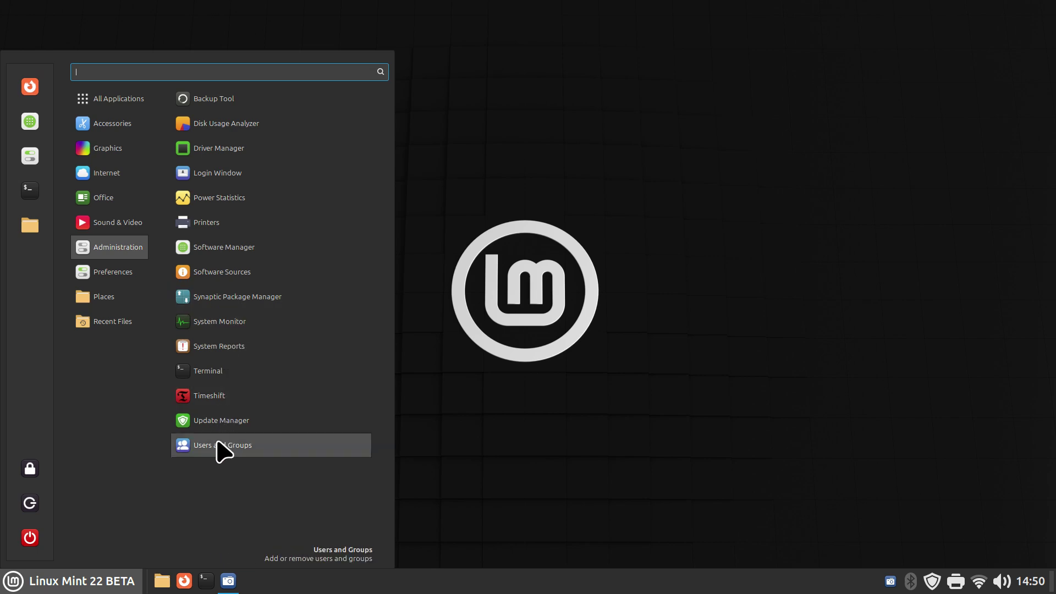
mouse_move(114, 268)
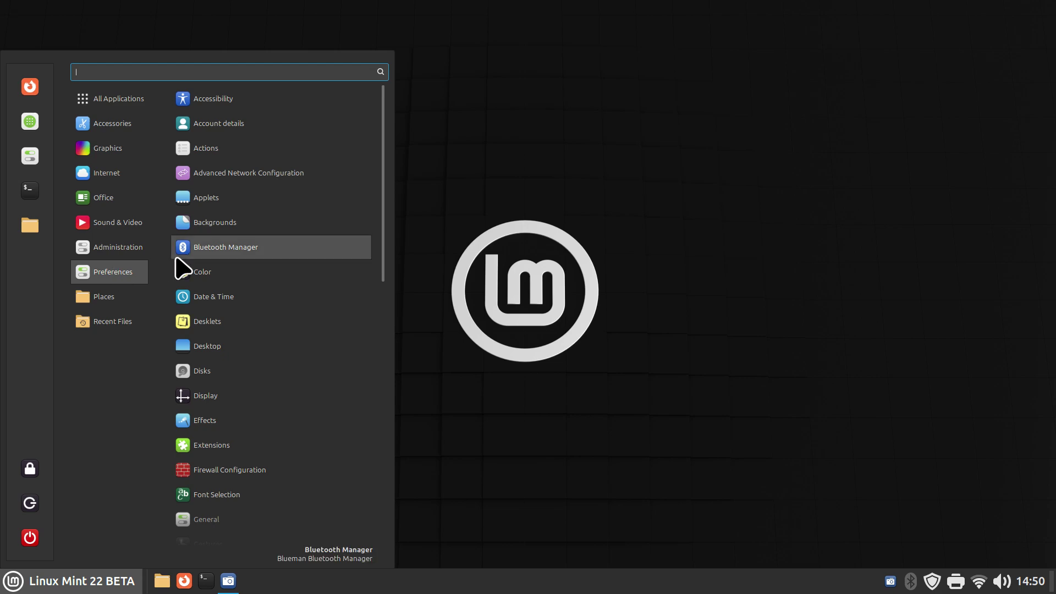
scroll(186, 266, down, 6)
scroll(187, 268, down, 5)
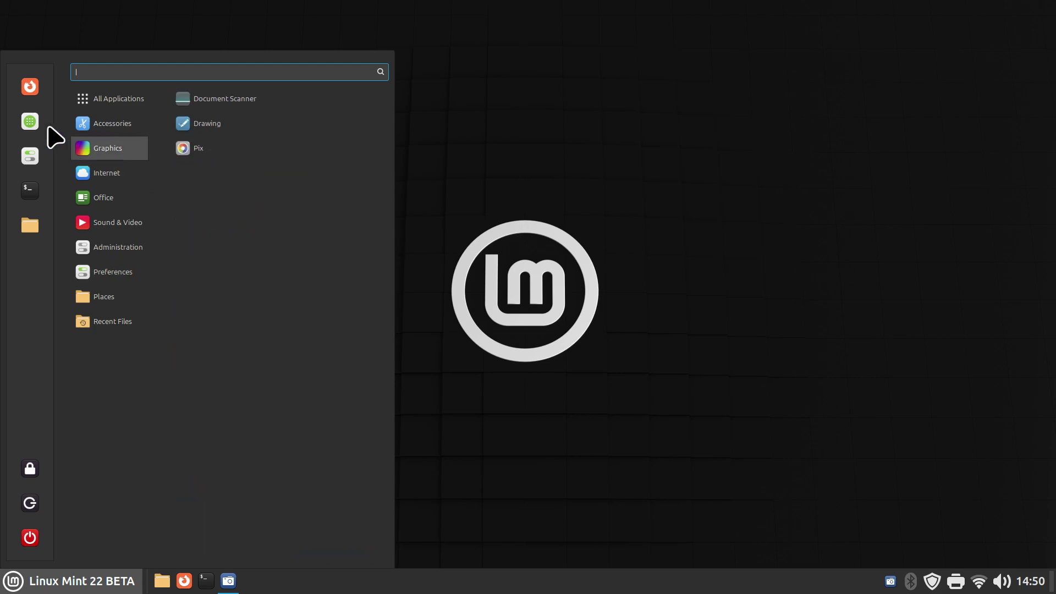
Step: Launch Software Manager and view its About information, selecting the version and name text
click(30, 122)
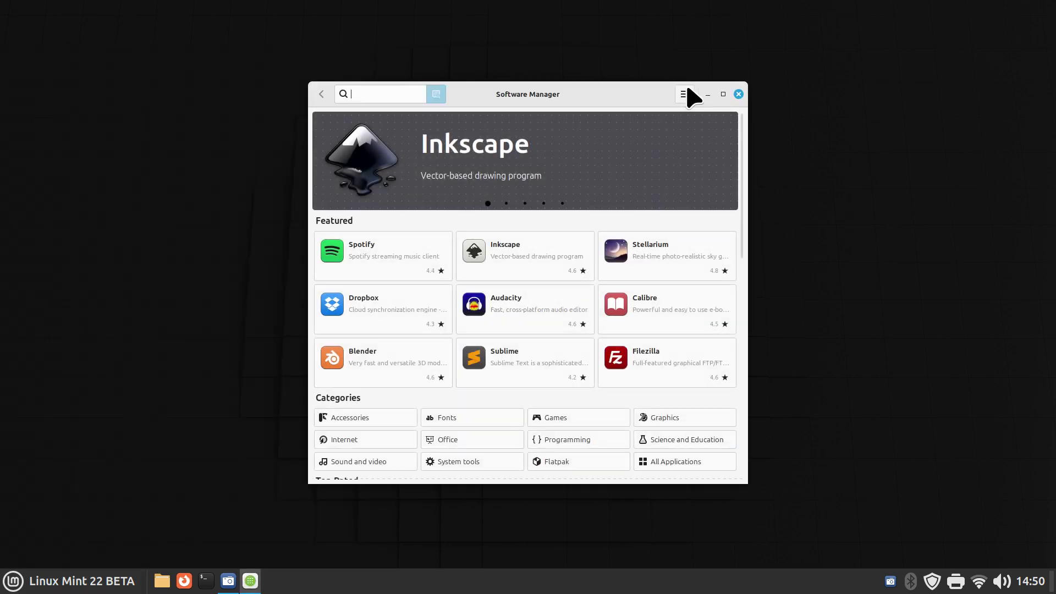
click(685, 94)
click(710, 144)
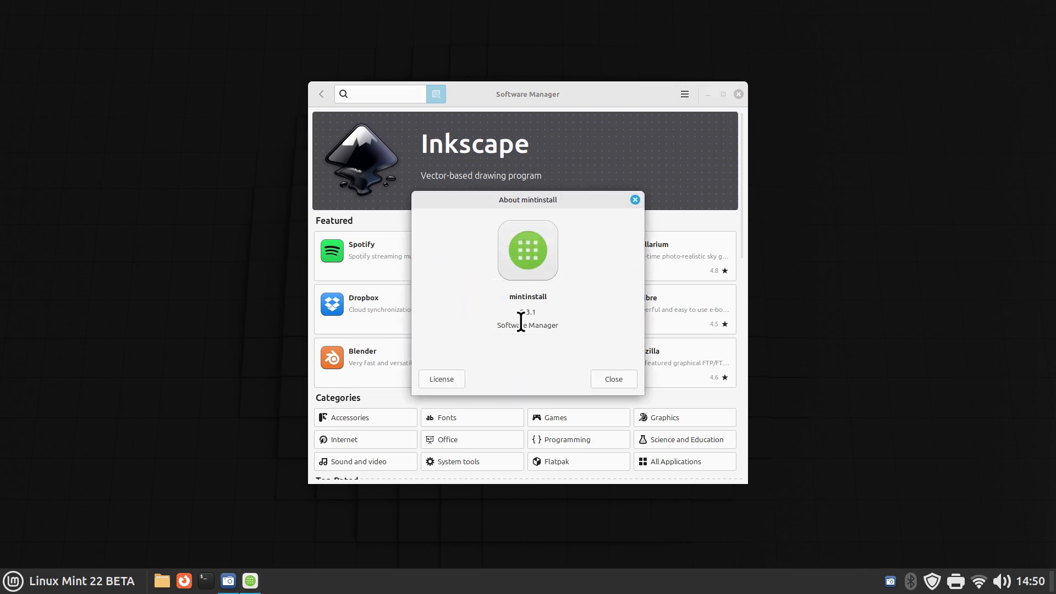
drag(513, 316, 436, 330)
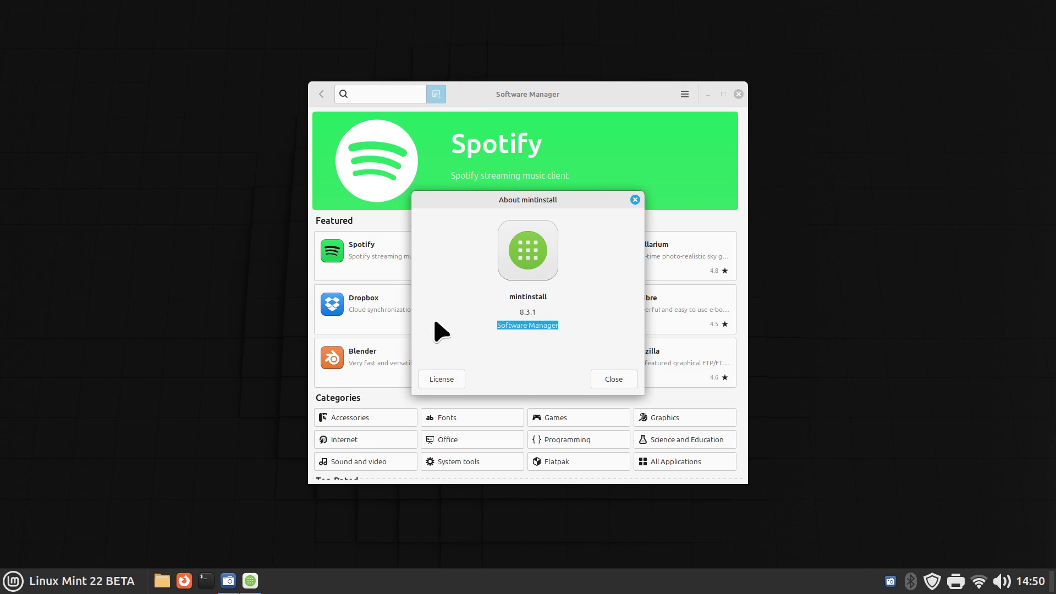
click(615, 381)
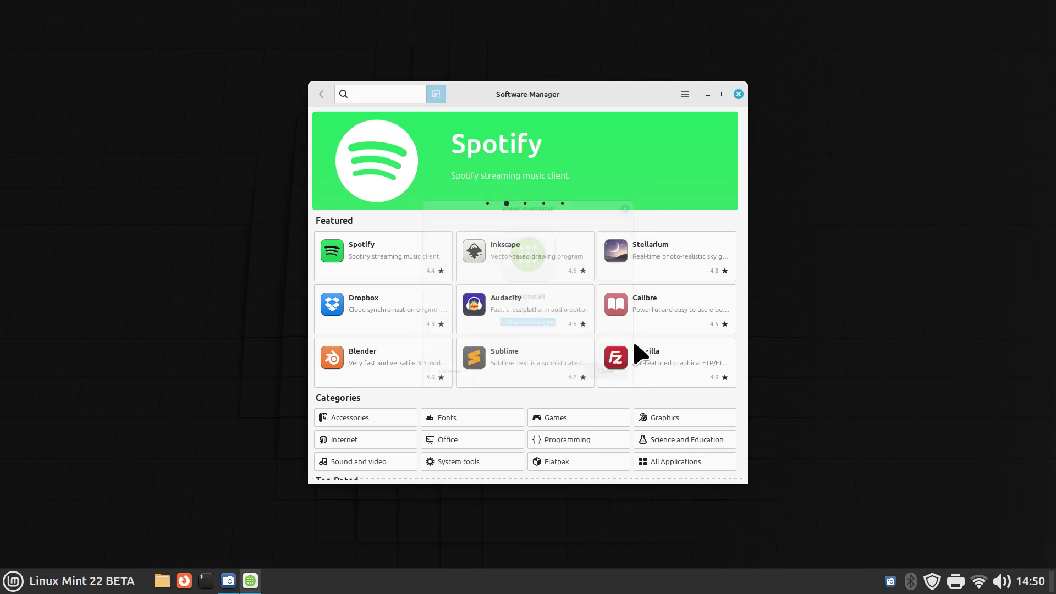
Step: Look at Software Manager's preferences, then go back to its home page
click(685, 94)
click(709, 135)
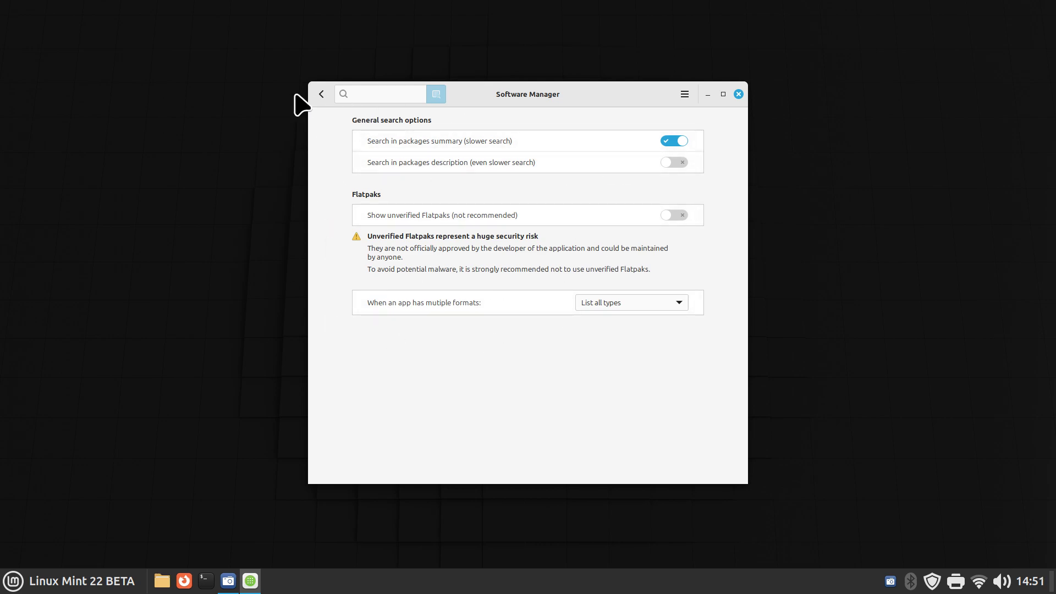
click(322, 94)
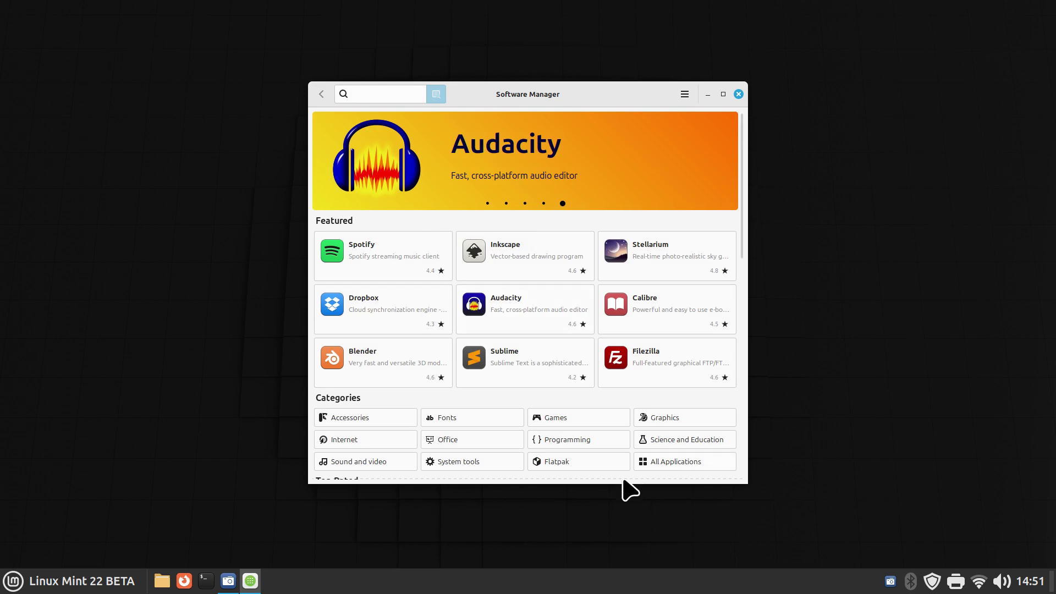
Step: Peek at the Flatpak category, then open Accessories and view Grep's details page
click(578, 464)
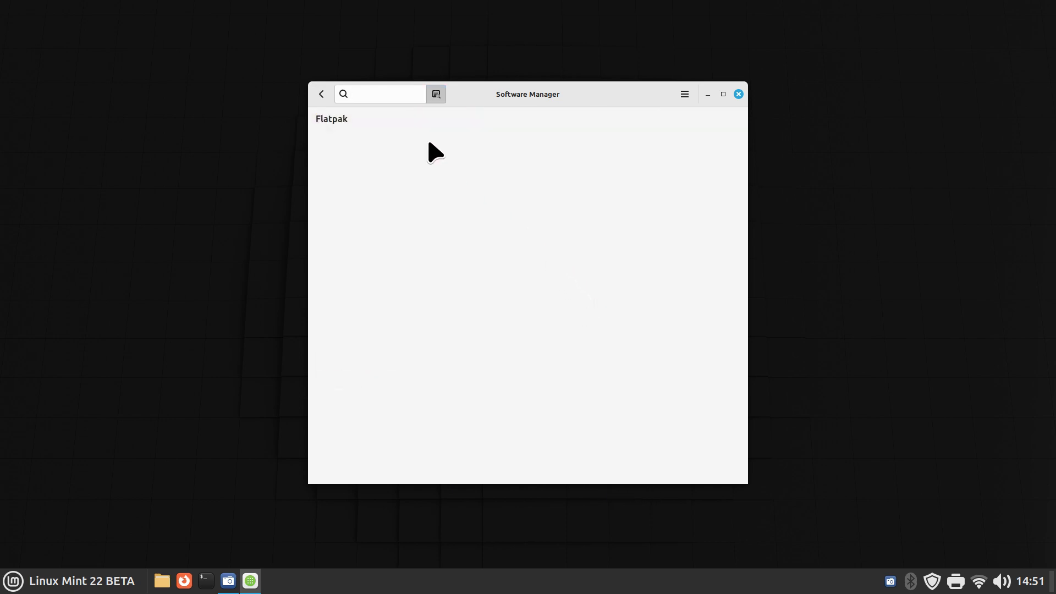
click(324, 95)
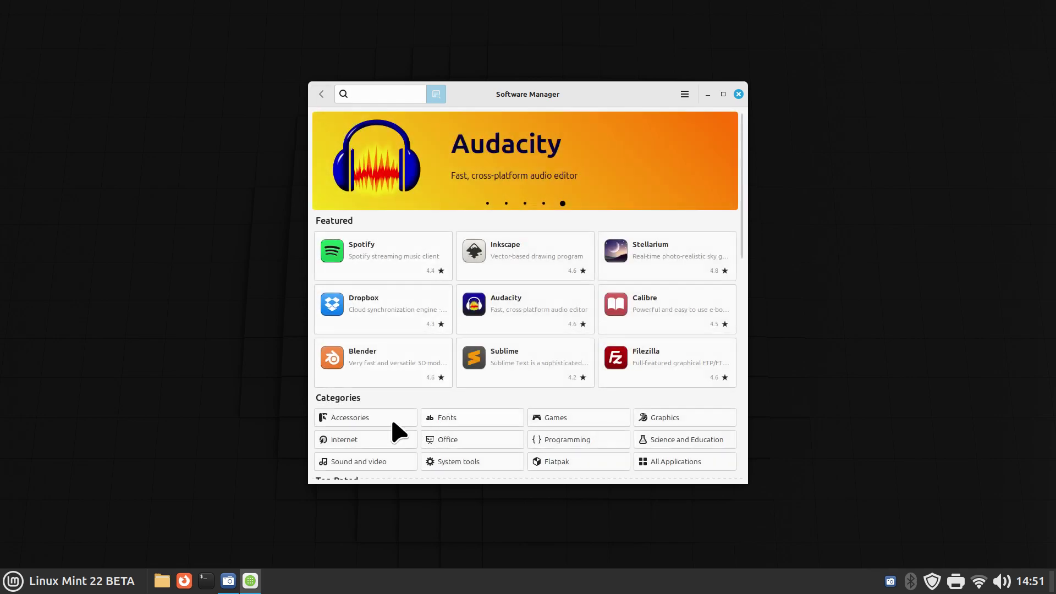
click(397, 420)
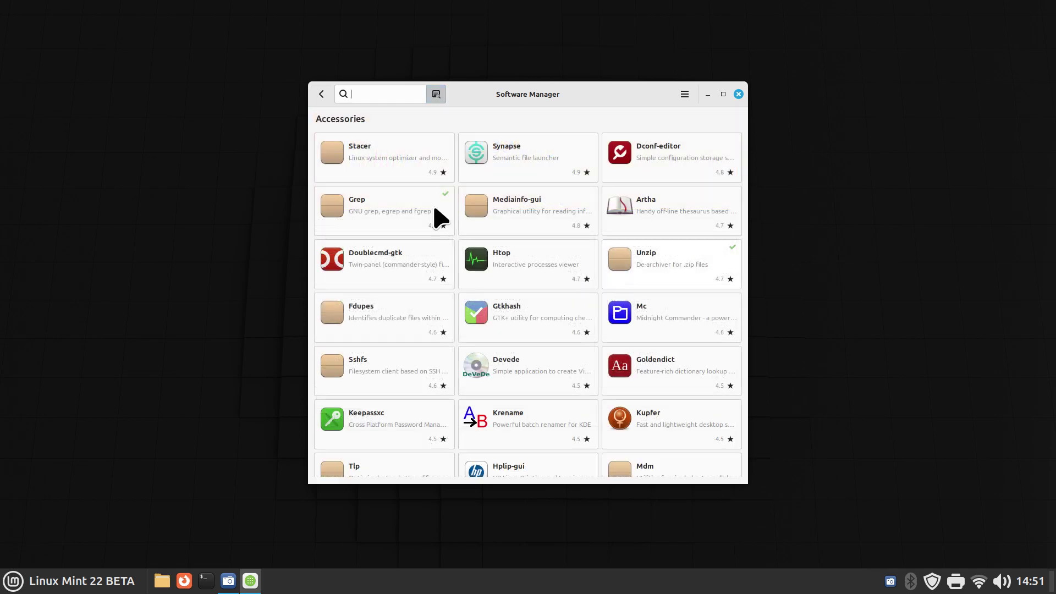
click(405, 204)
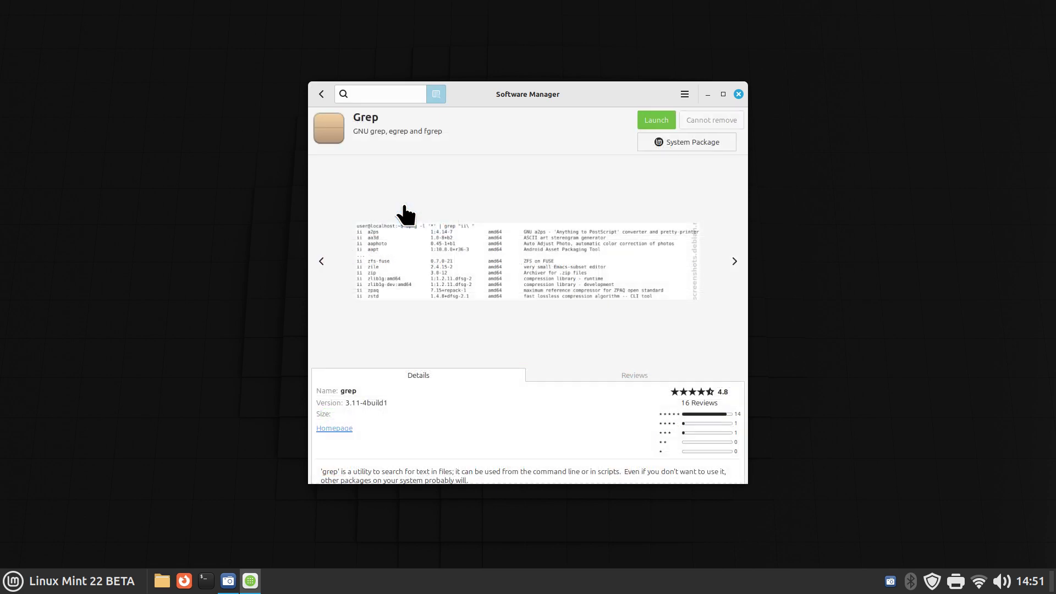
click(321, 94)
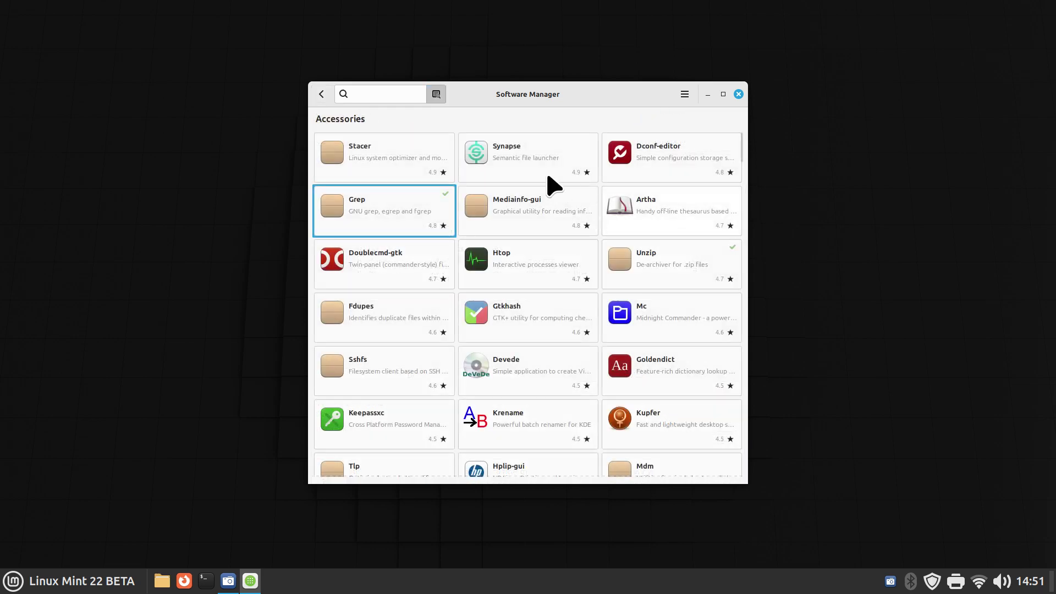
Step: Inspect Synapse's details page, its enlarged screenshot and its user reviews
click(515, 162)
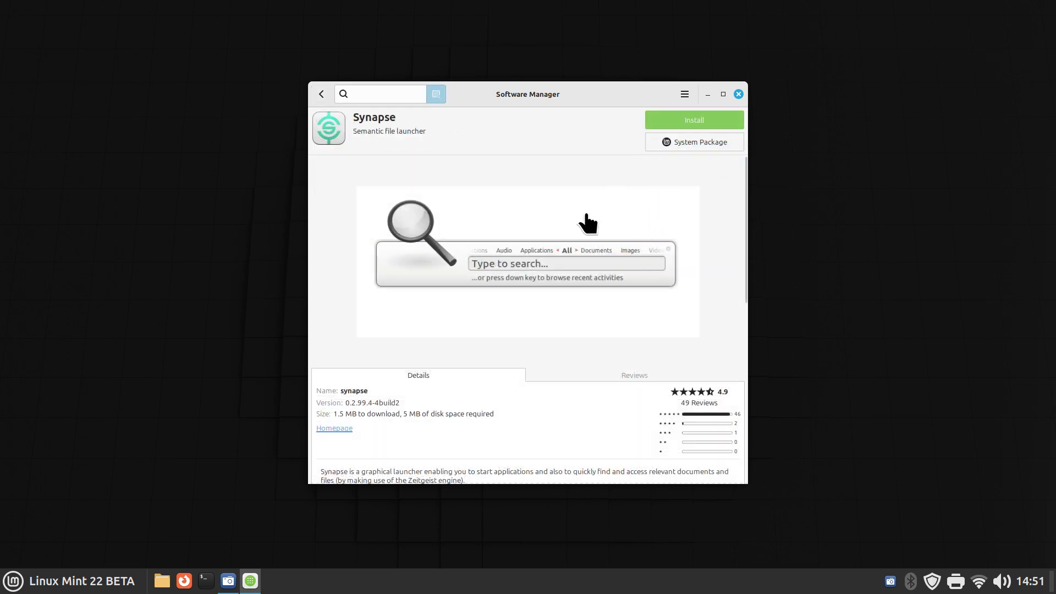
click(505, 278)
click(505, 278)
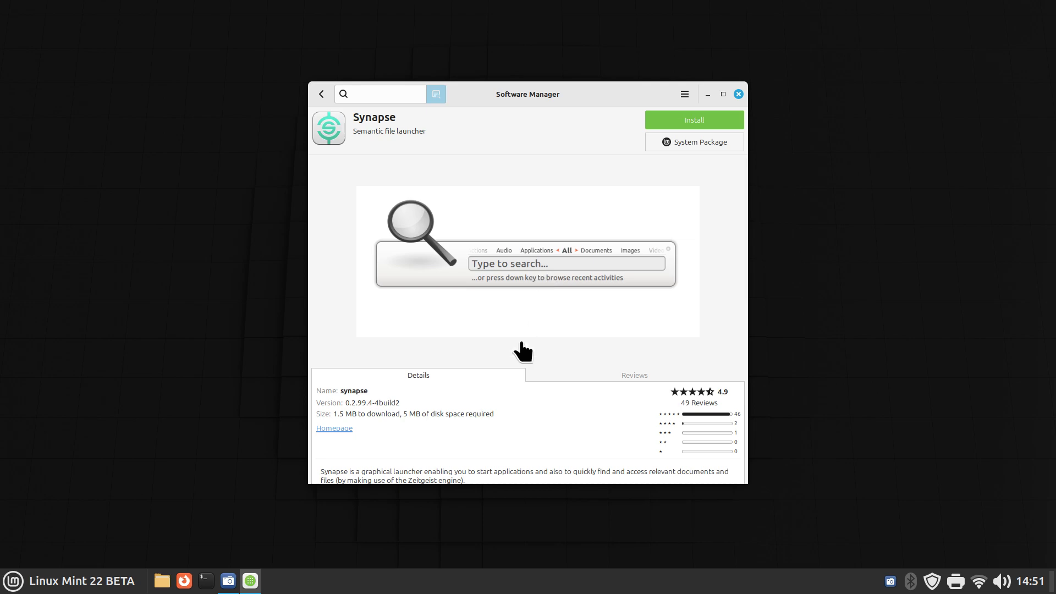
click(603, 377)
click(468, 378)
click(323, 96)
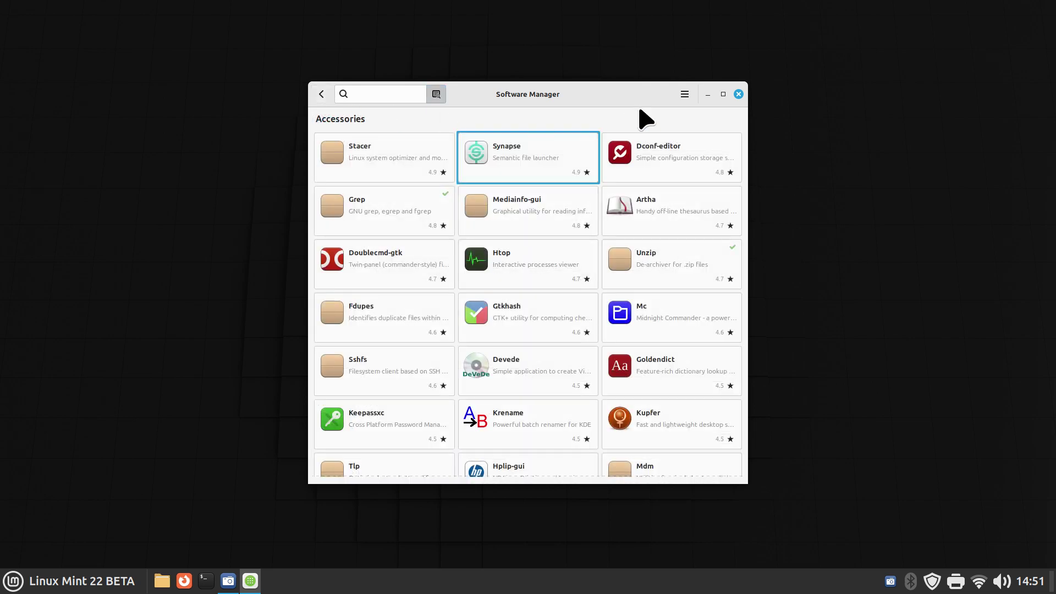
Step: Close Software Manager and bring up the applications menu
click(685, 94)
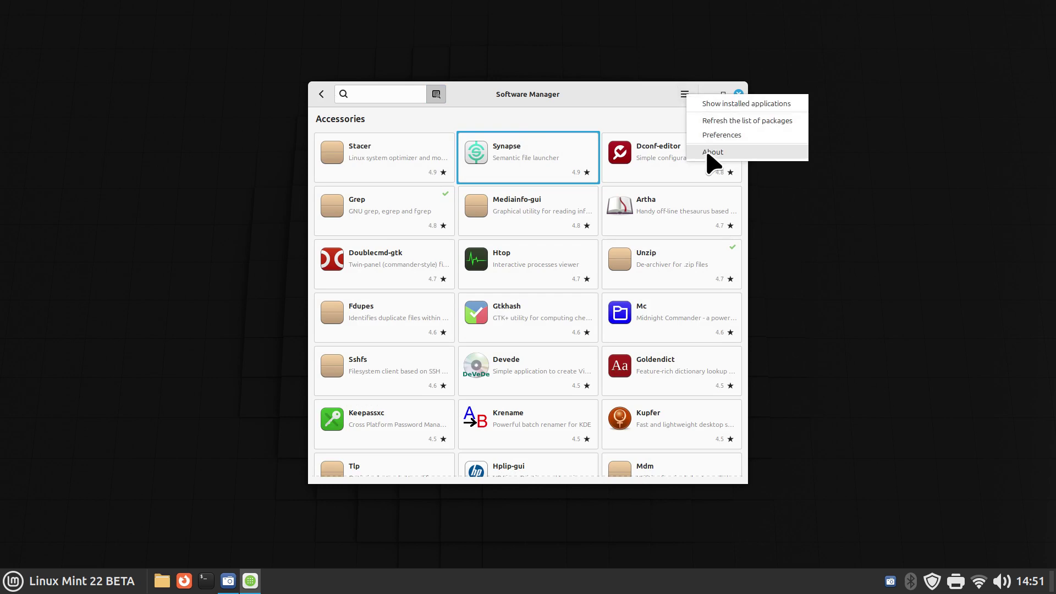
click(741, 94)
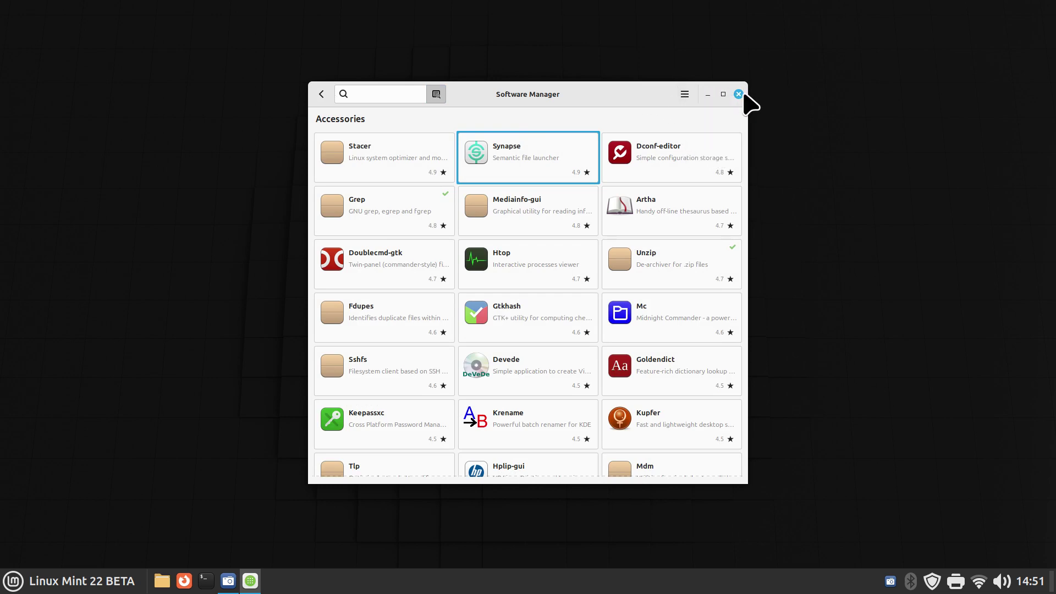
click(740, 94)
click(13, 581)
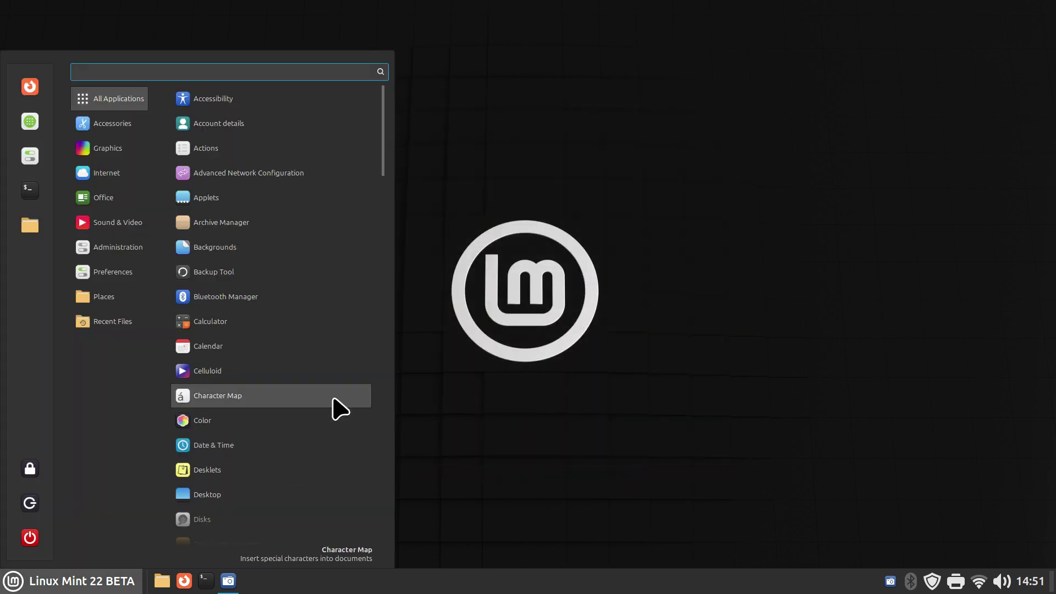
Step: Search 'syn' in the menu, launch Synaptic Package Manager and confirm authentication with the account password
text(syn)
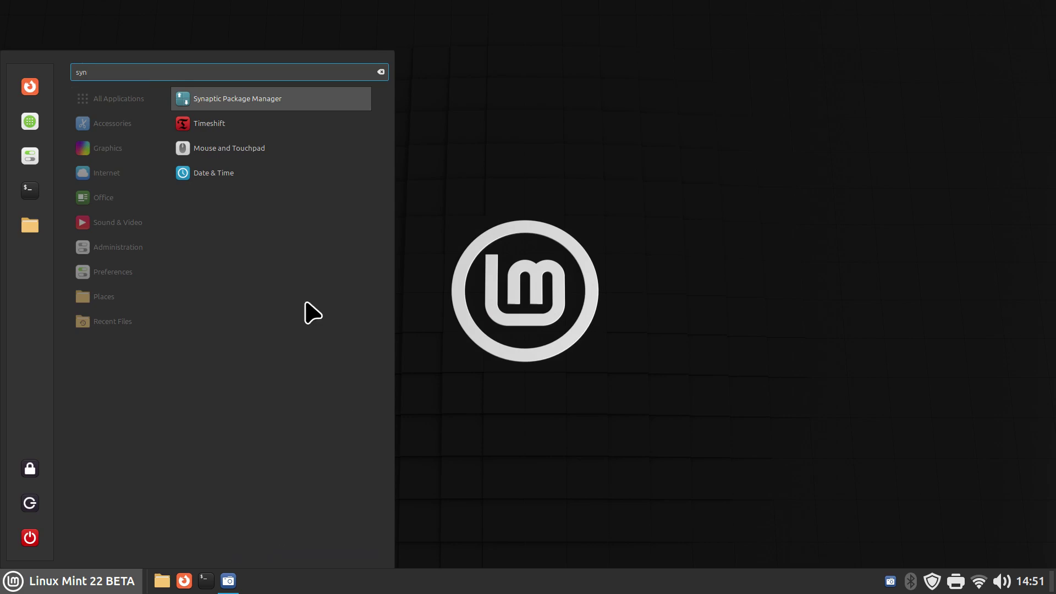
click(288, 104)
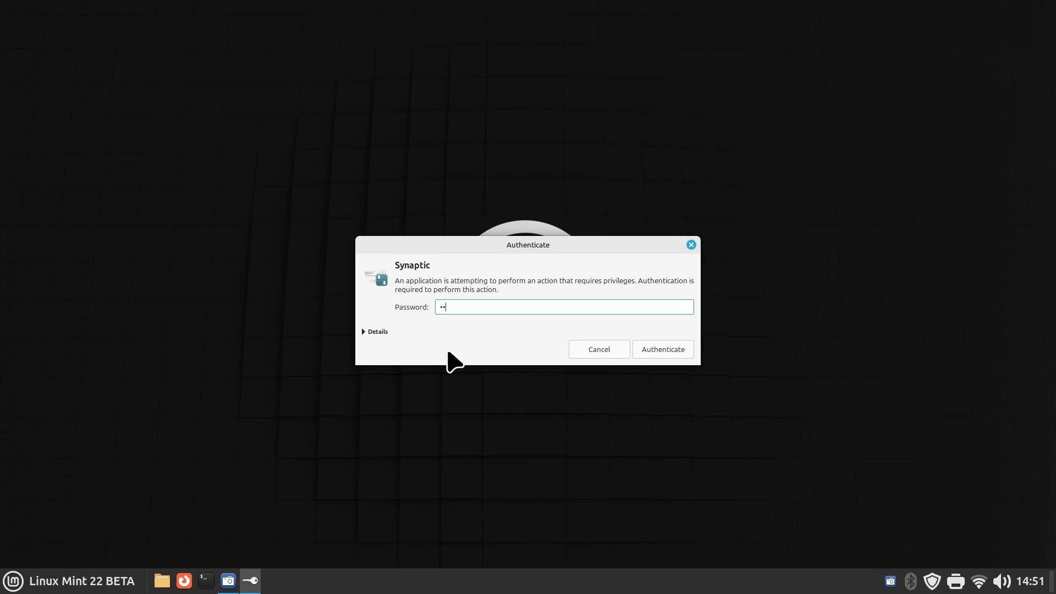
key(Return)
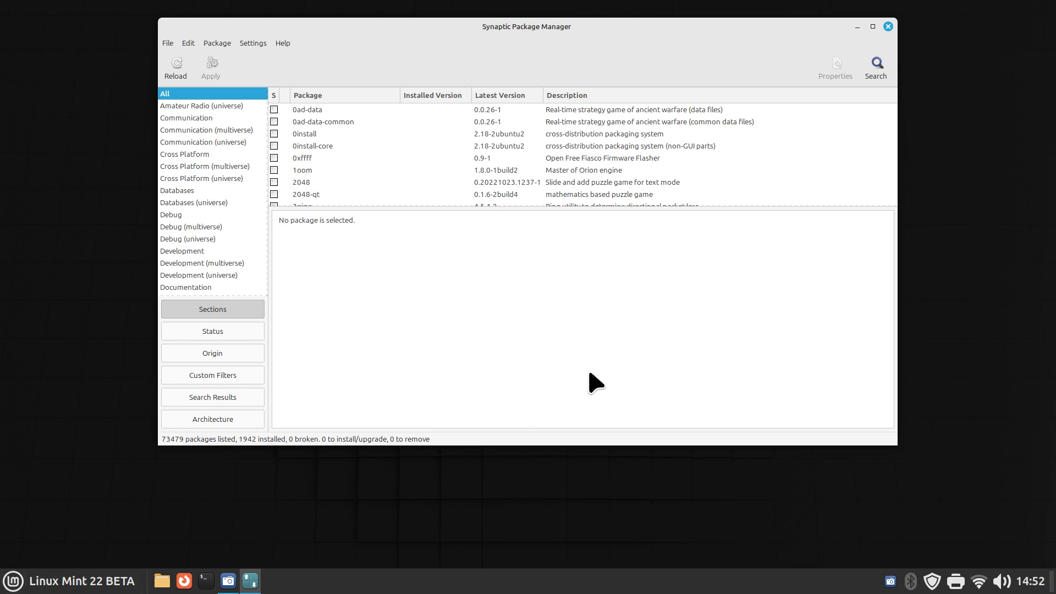
click(254, 44)
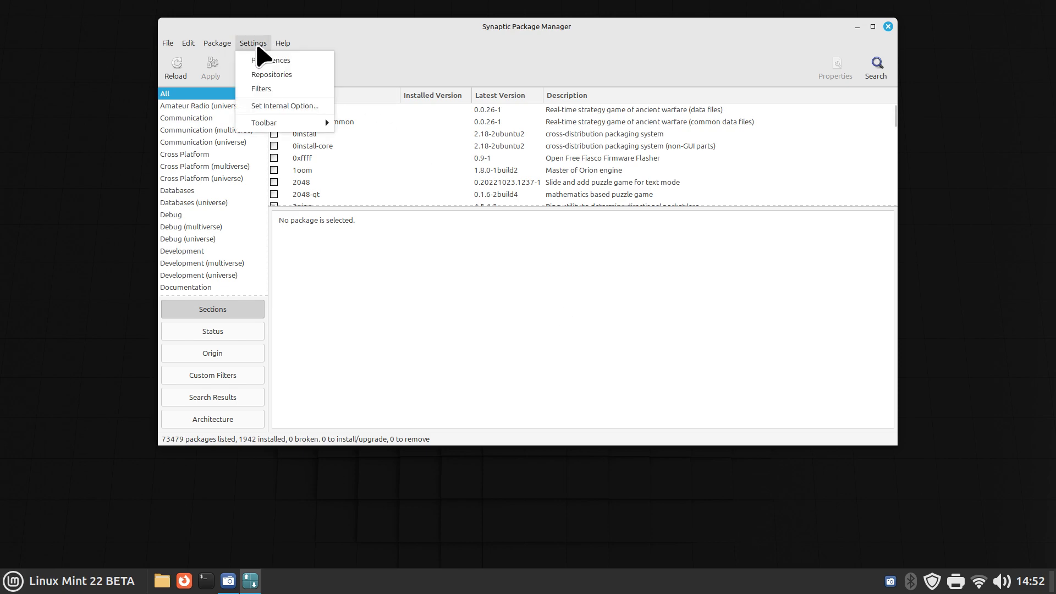
click(287, 74)
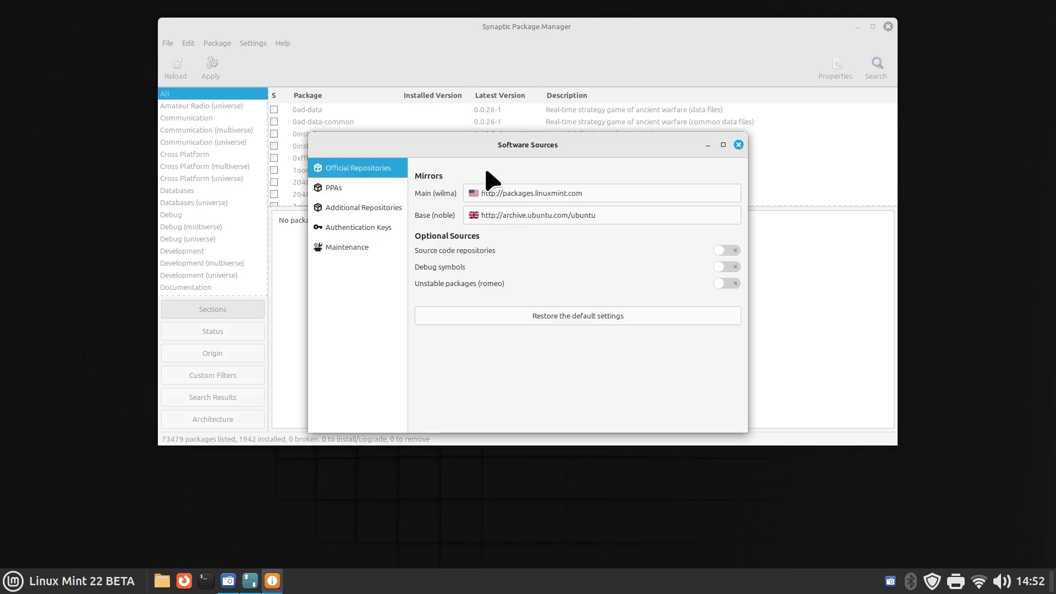
drag(581, 147, 433, 178)
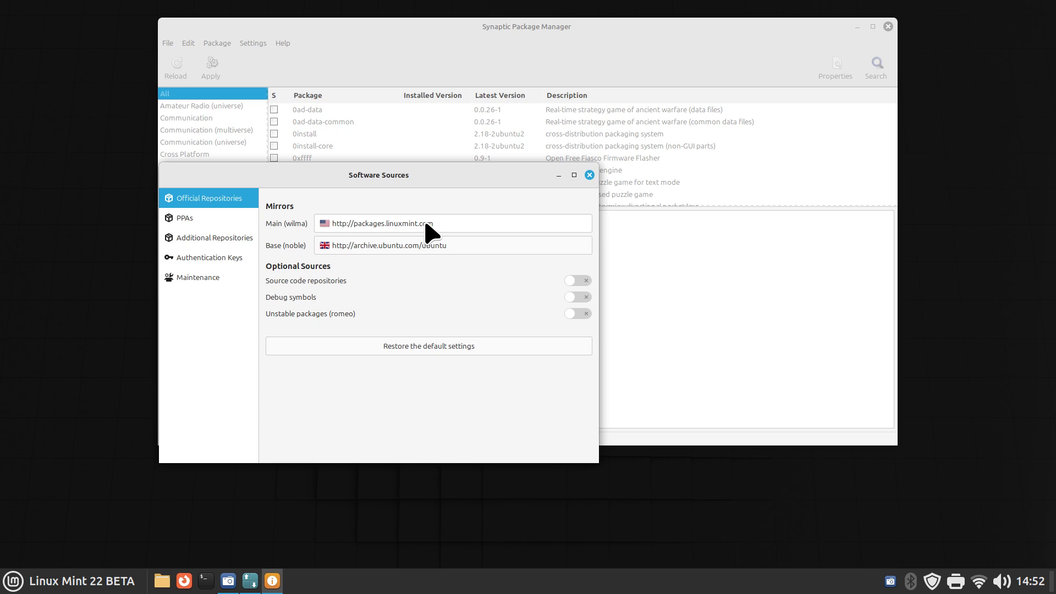
click(427, 224)
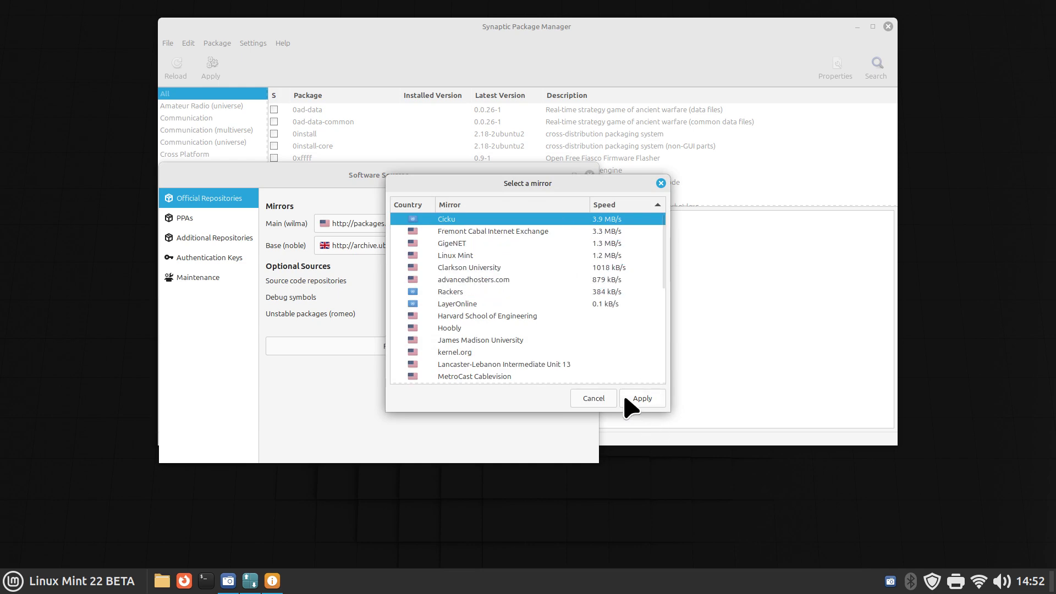
click(593, 399)
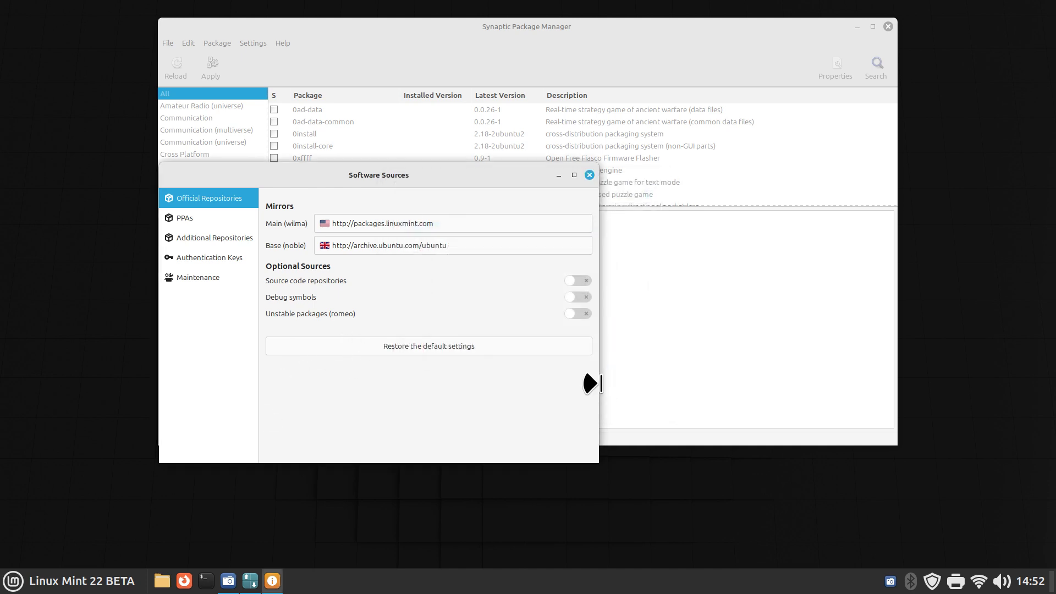
click(382, 248)
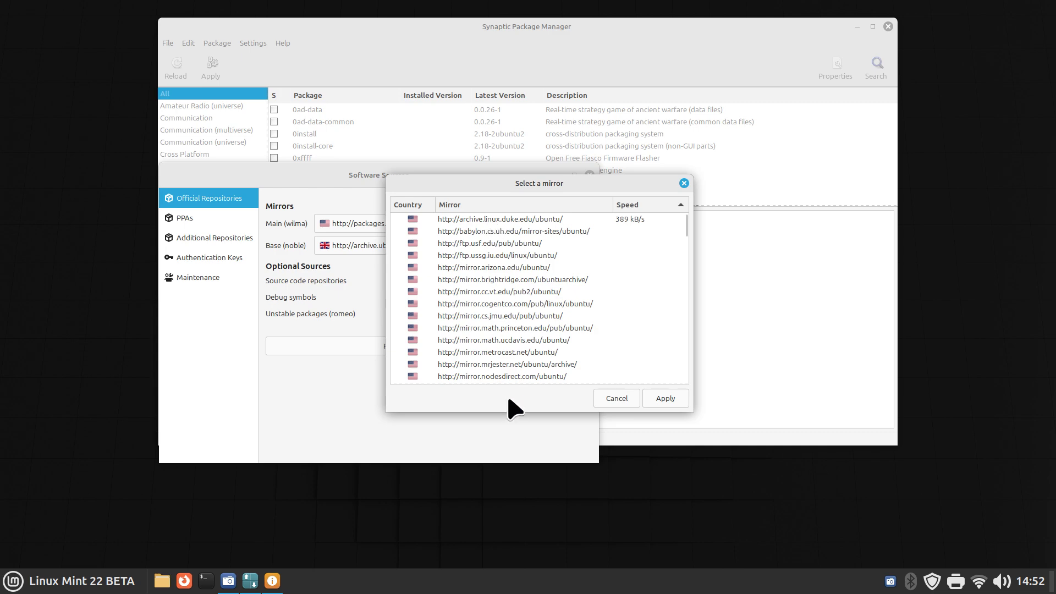
click(684, 183)
click(590, 174)
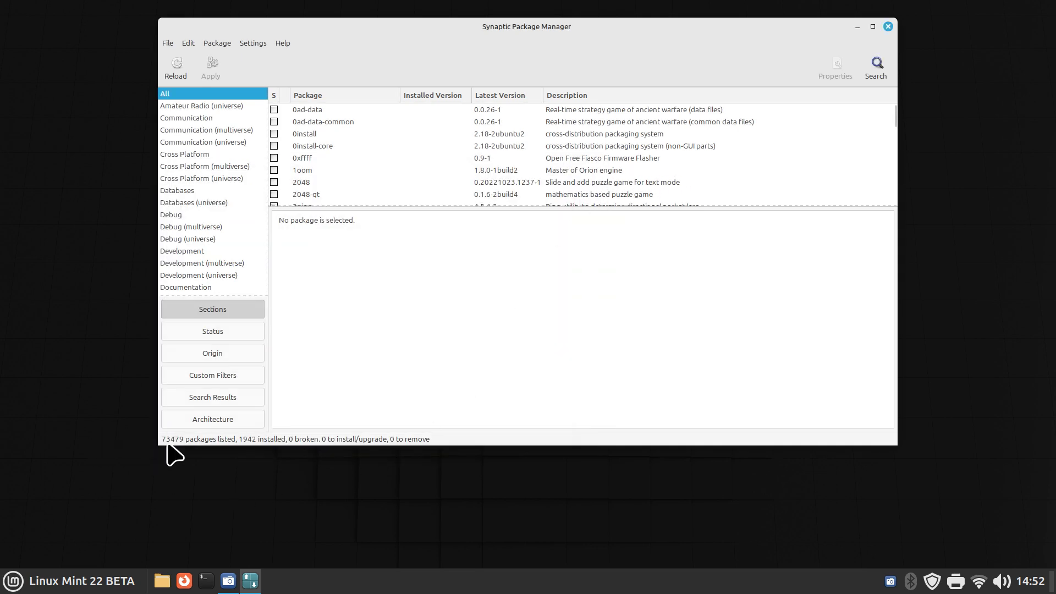
Step: Close Synaptic and open the Backgrounds page in System Settings
click(889, 27)
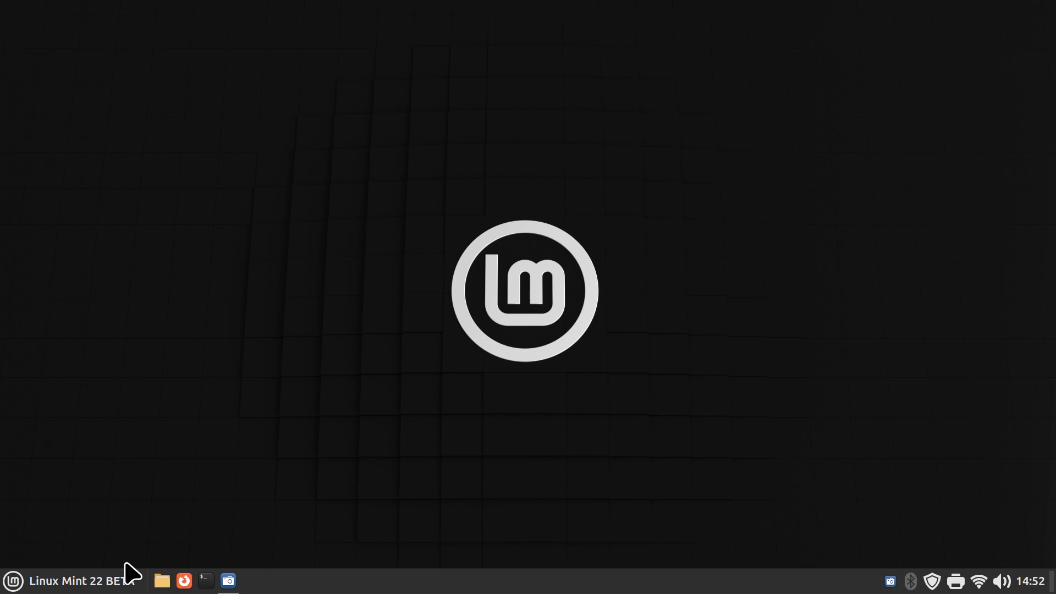
click(12, 583)
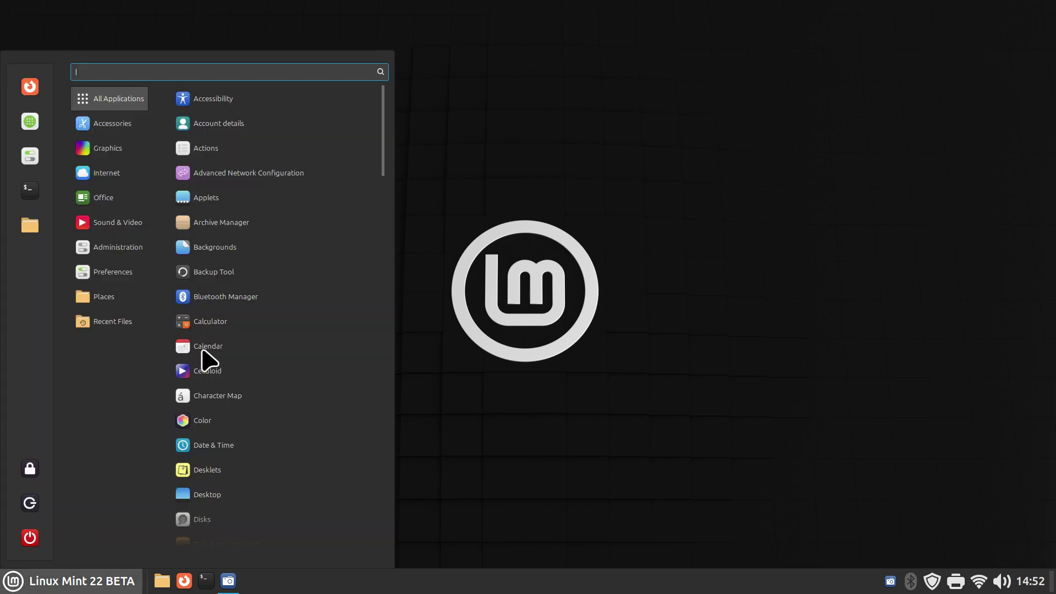
click(31, 165)
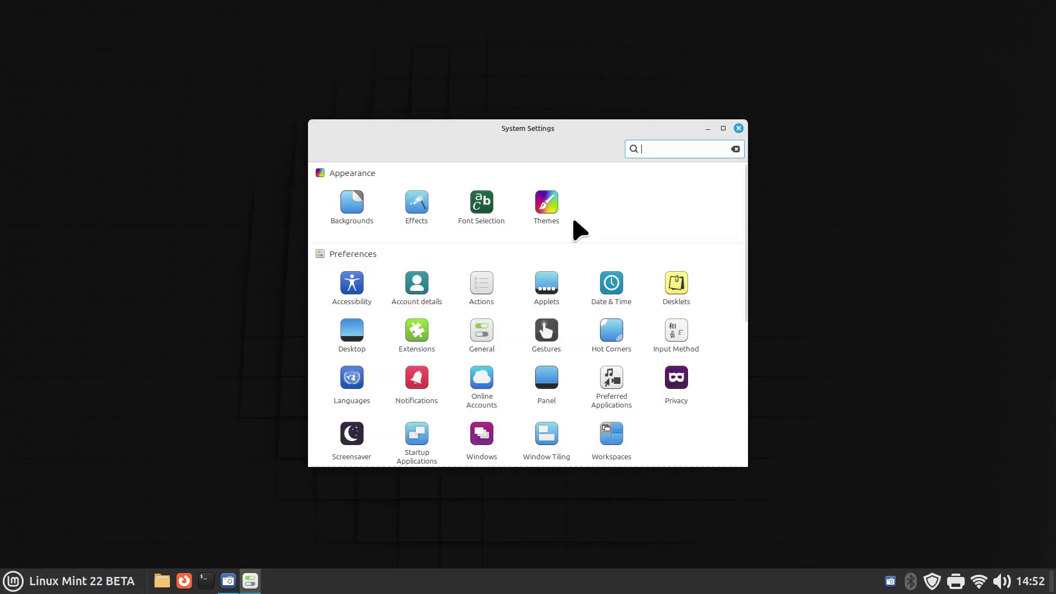
click(359, 202)
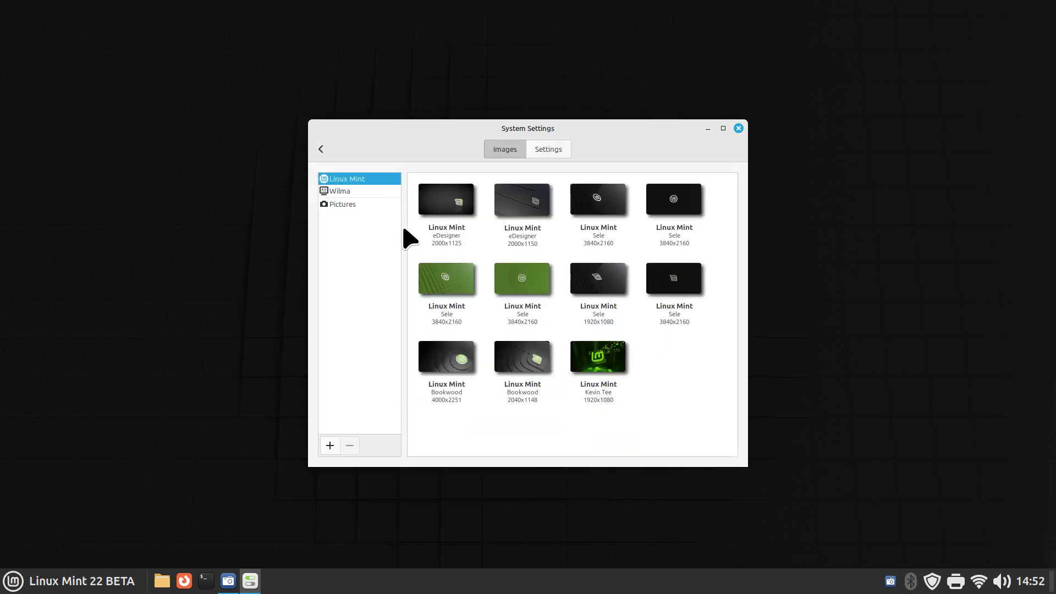
Step: Try Wilma wallpapers: Blanket, Boat, Morocco, Chalet, Atacama, Blocks, England and Moon Phases
click(359, 192)
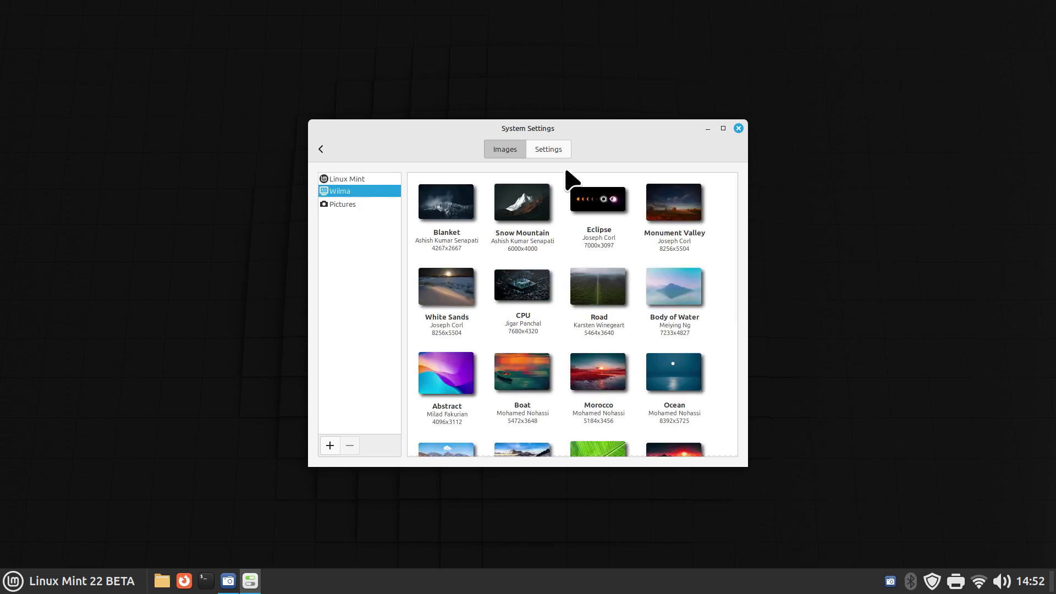
drag(625, 123, 706, 91)
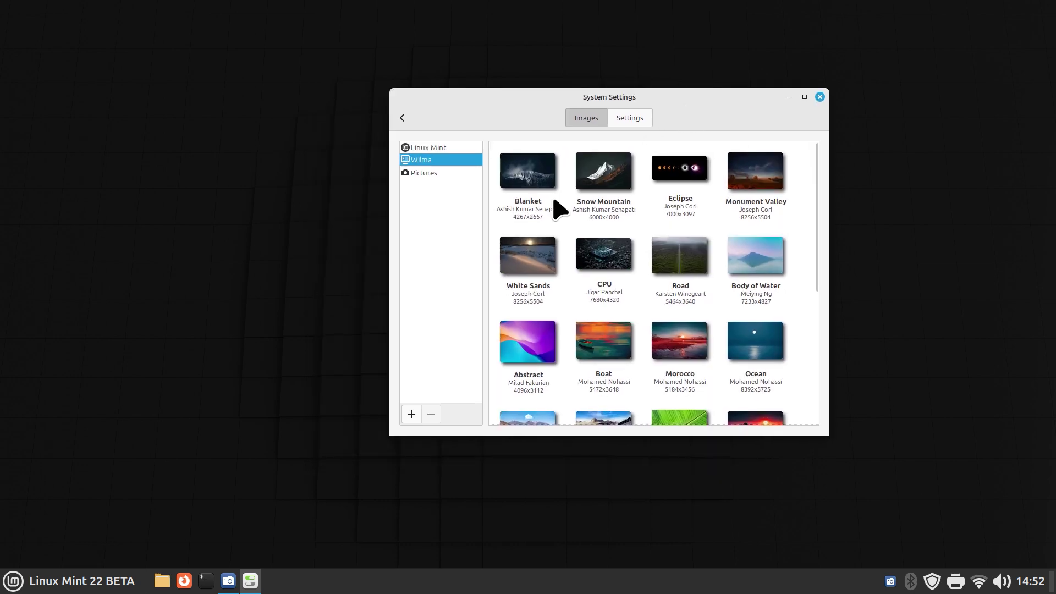
click(540, 168)
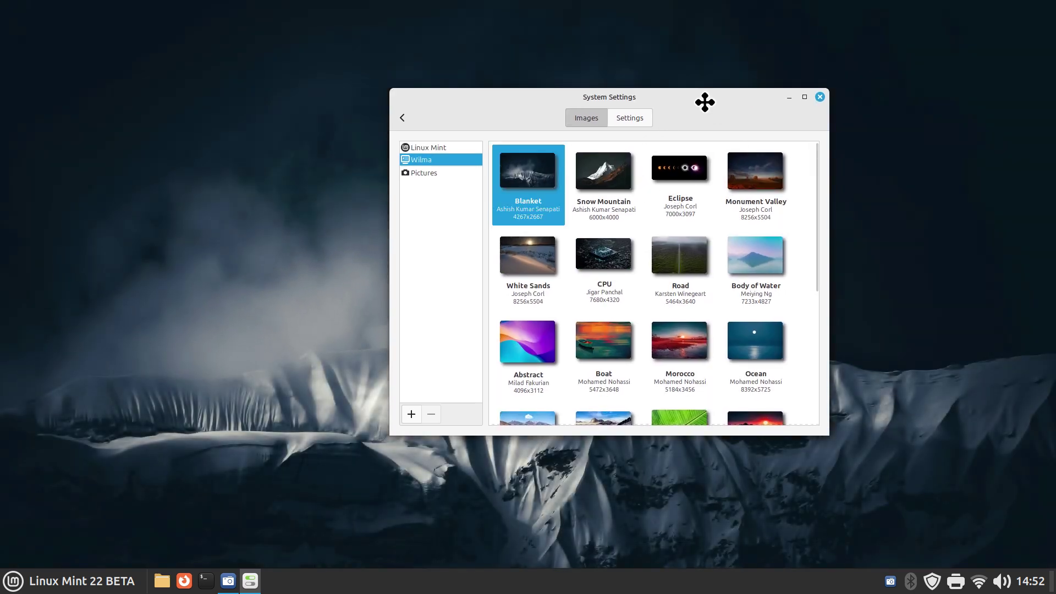
drag(703, 102, 893, 94)
click(813, 352)
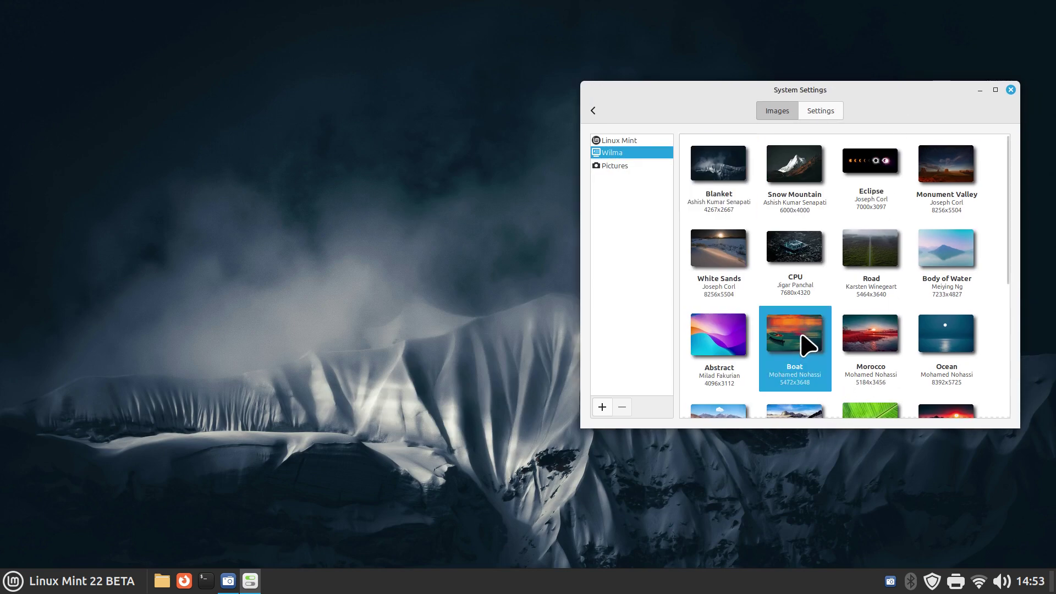
click(873, 348)
scroll(841, 372, down, 2)
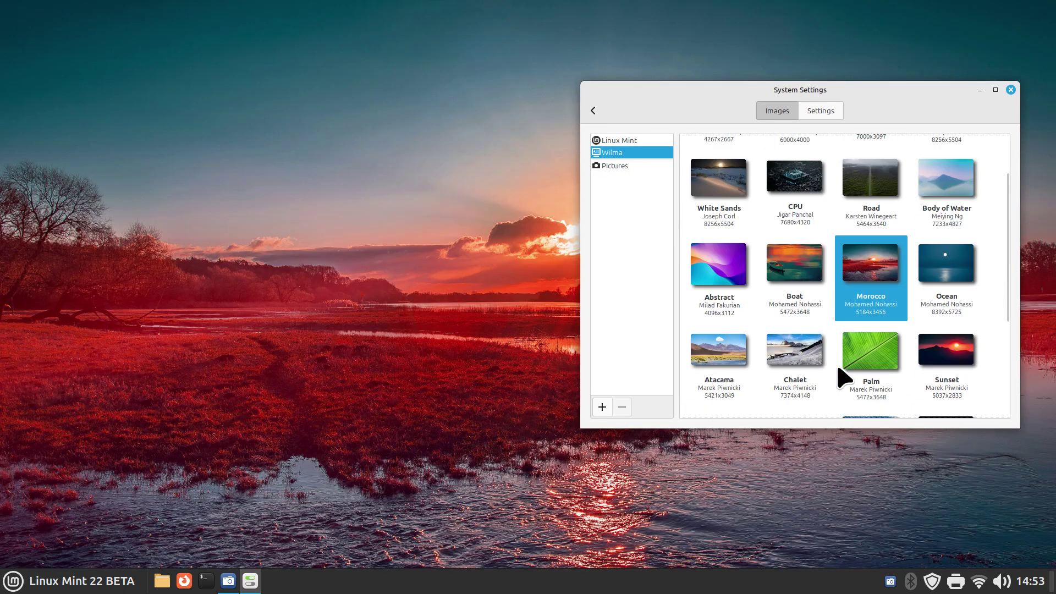
click(776, 355)
click(720, 357)
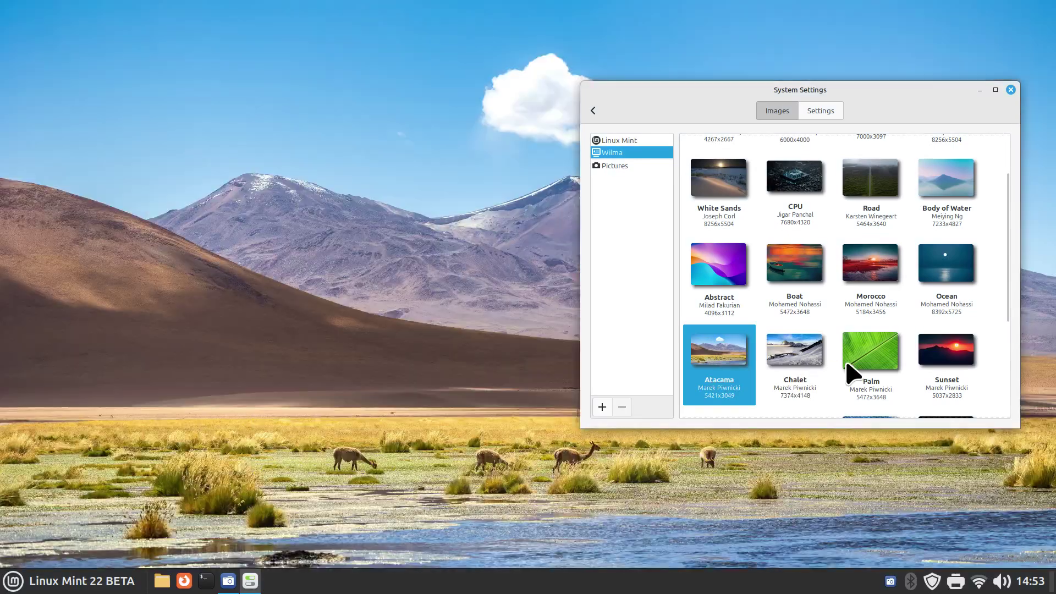
scroll(852, 372, down, 3)
click(859, 340)
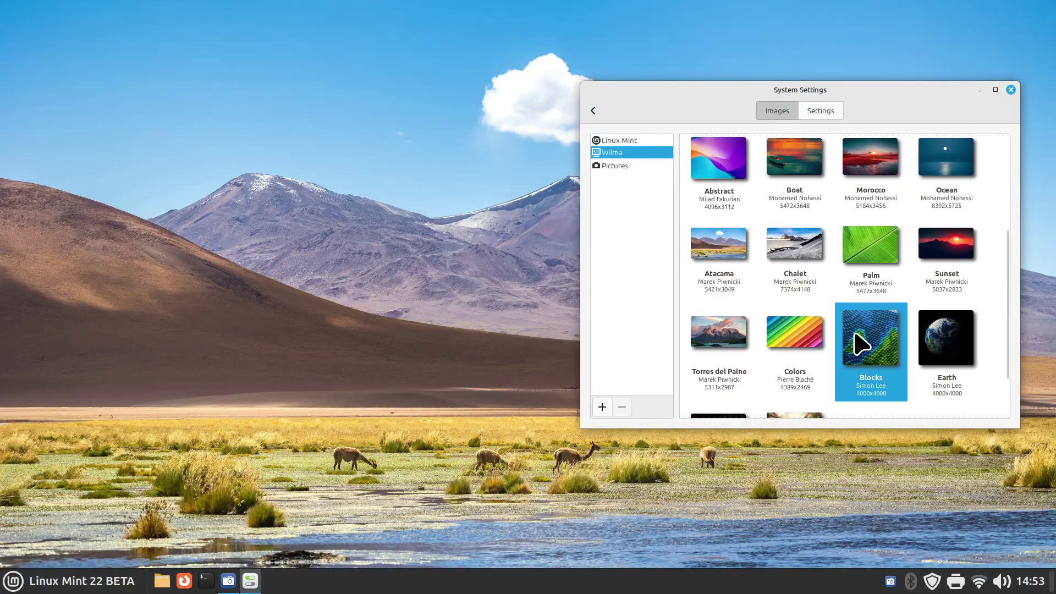
scroll(875, 340, down, 2)
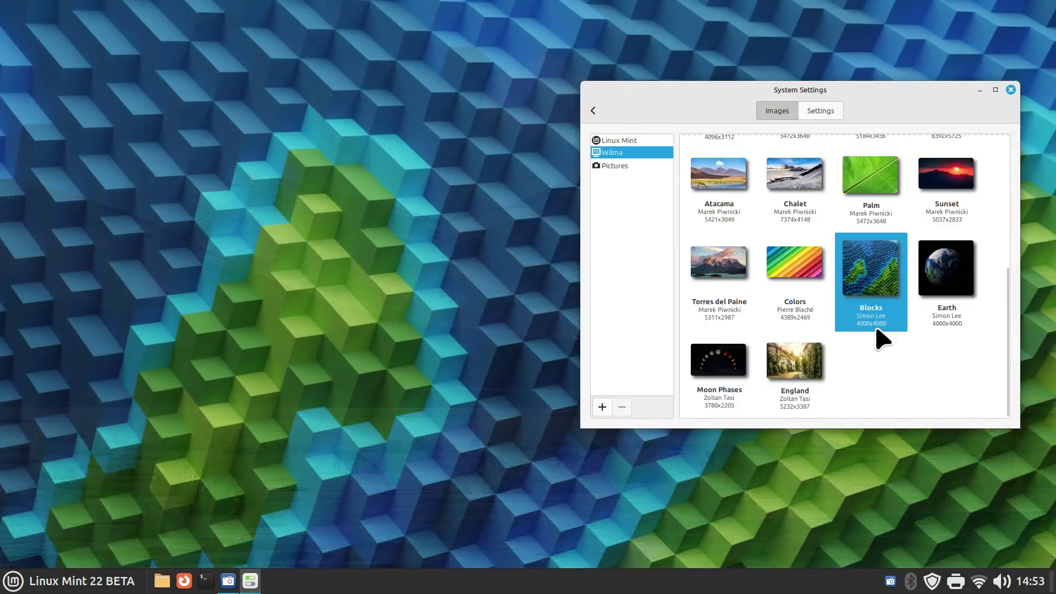
click(781, 372)
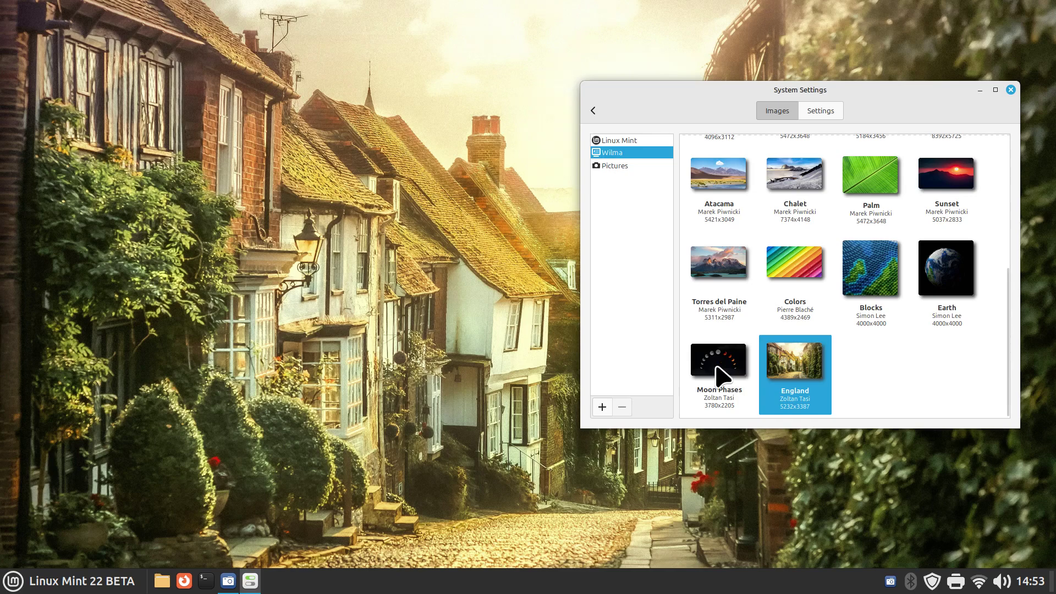
click(720, 374)
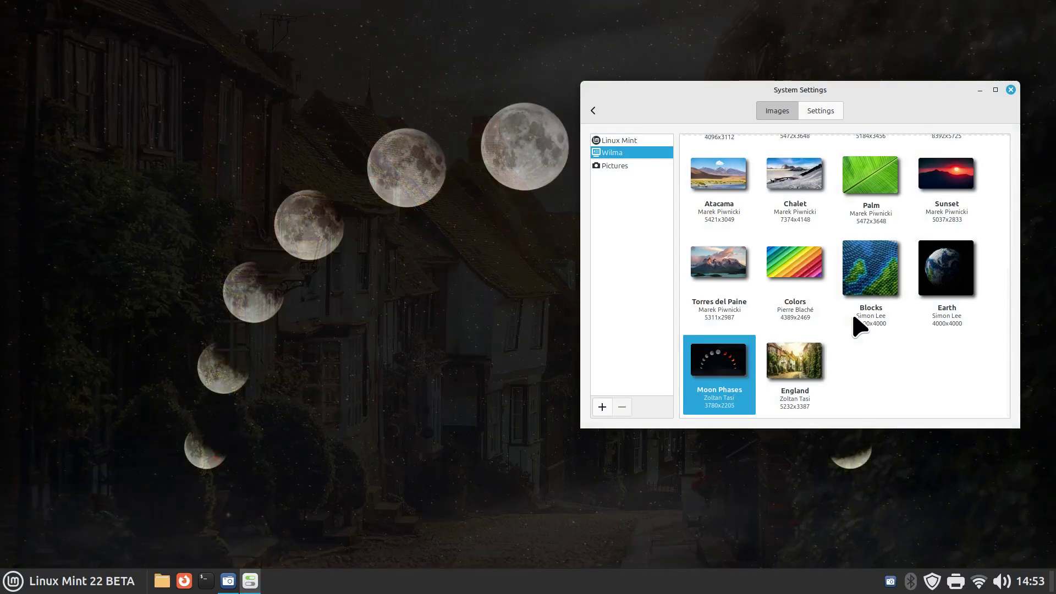
Step: Set the dark Mint logo from the Linux Mint collection as wallpaper and show background settings
click(621, 141)
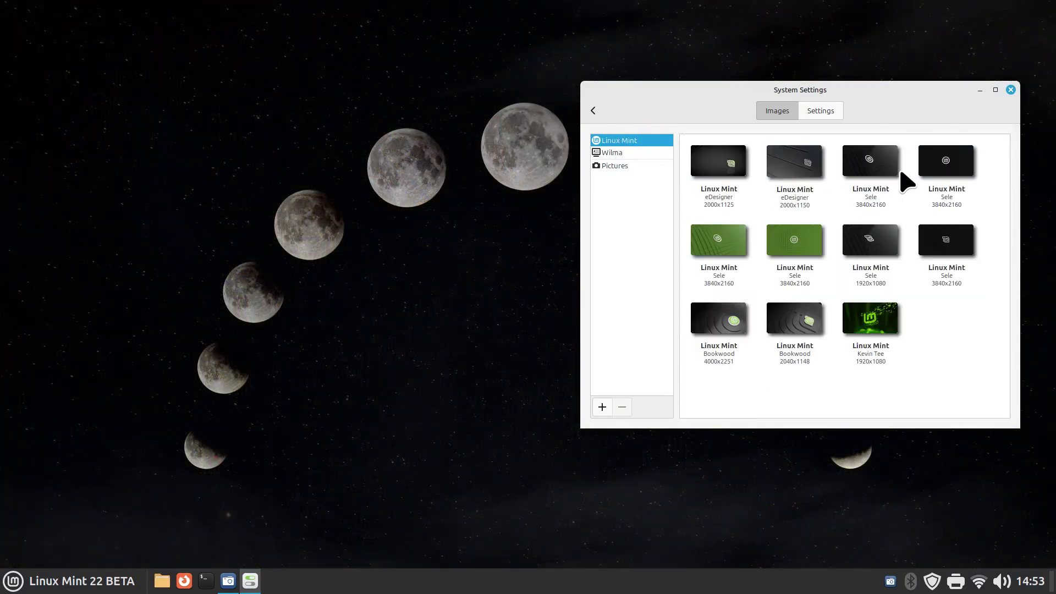
click(946, 165)
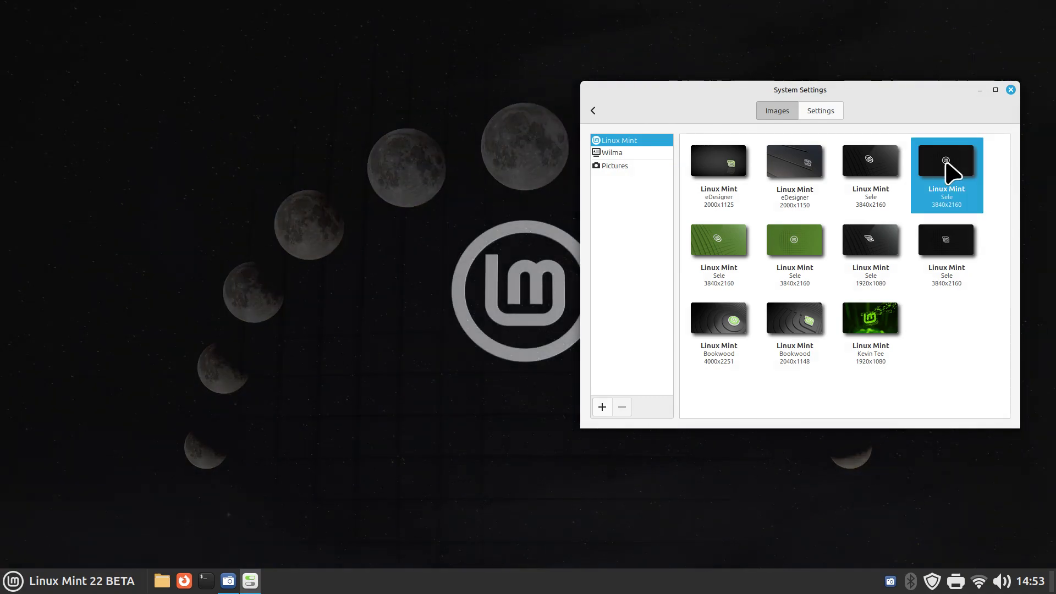
click(821, 113)
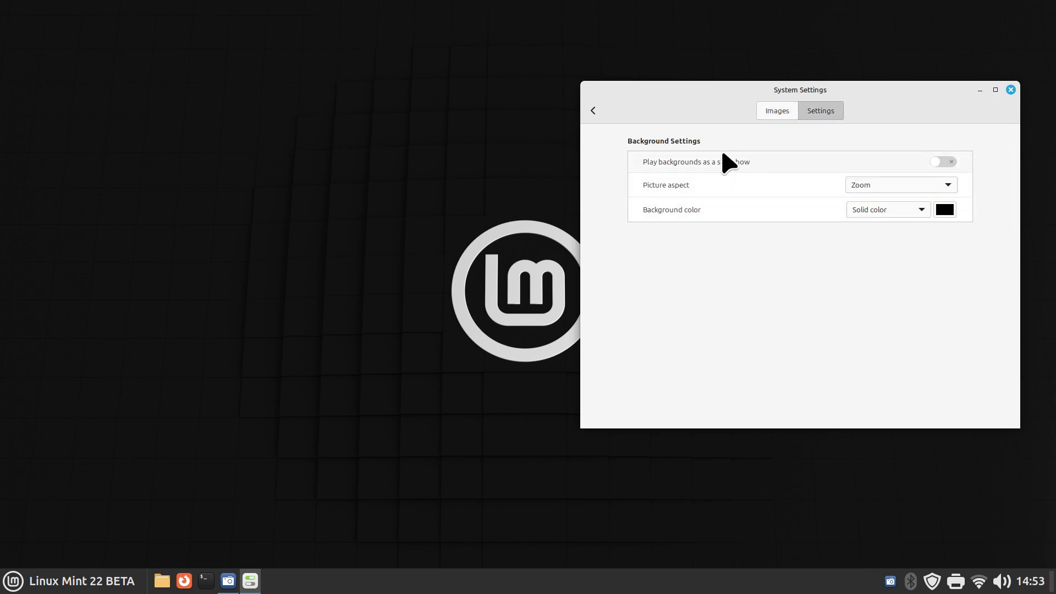
Step: Return to the overview, recentre the window and open the advanced Themes settings
click(593, 113)
drag(750, 106, 653, 107)
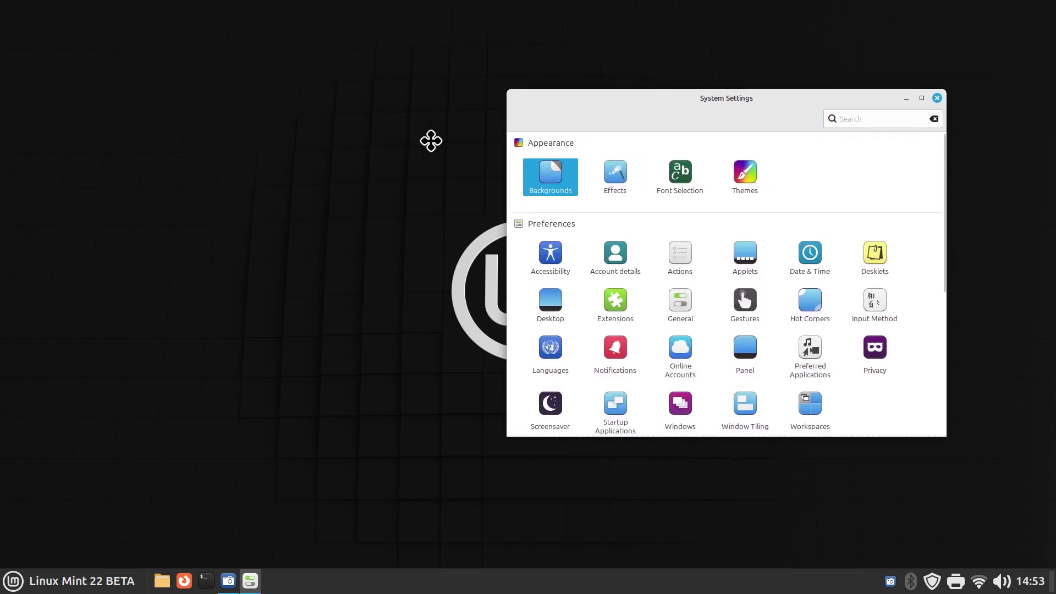
drag(431, 141, 431, 142)
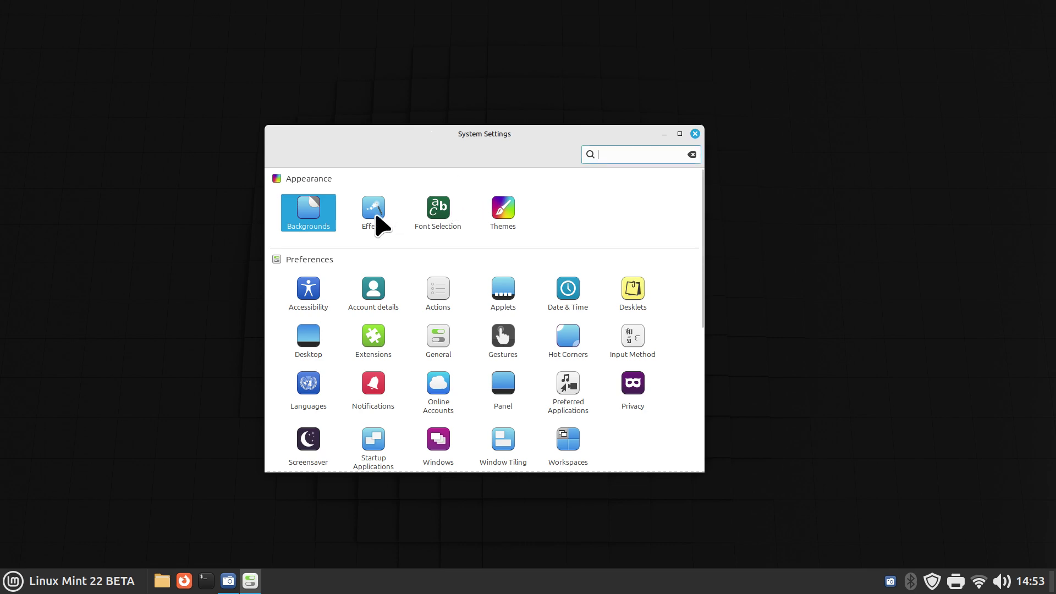
click(505, 212)
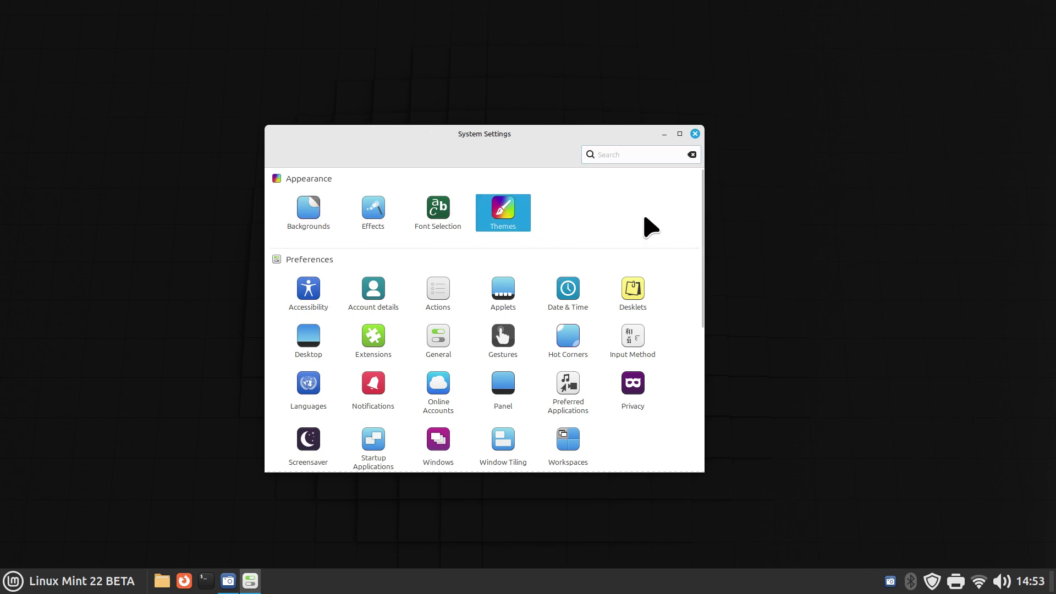
click(627, 347)
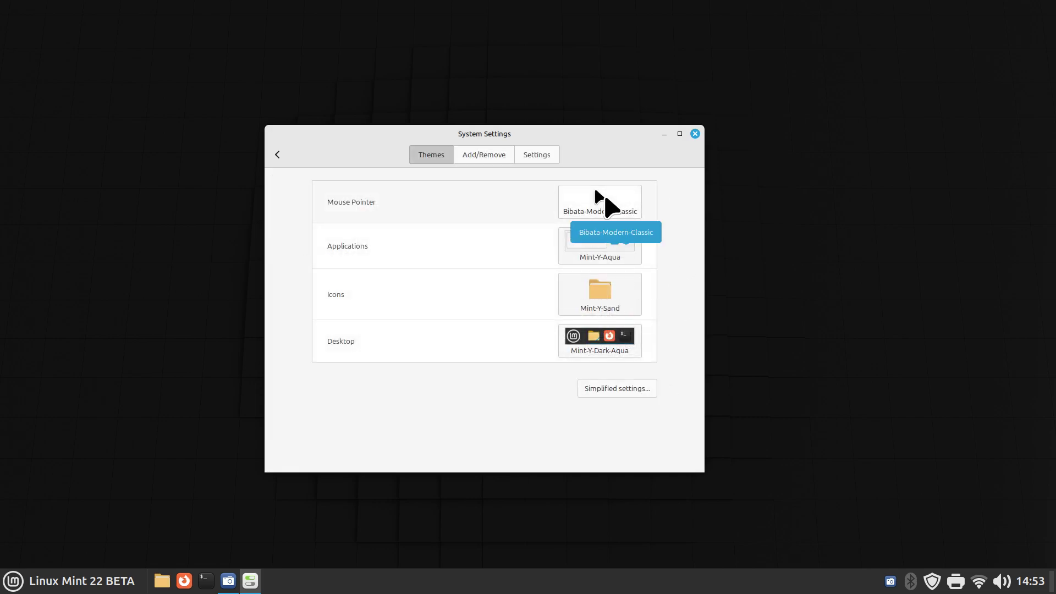
Step: Browse mouse pointer, application, icon, desktop and downloadable themes unchanged, then return to the overview
click(605, 198)
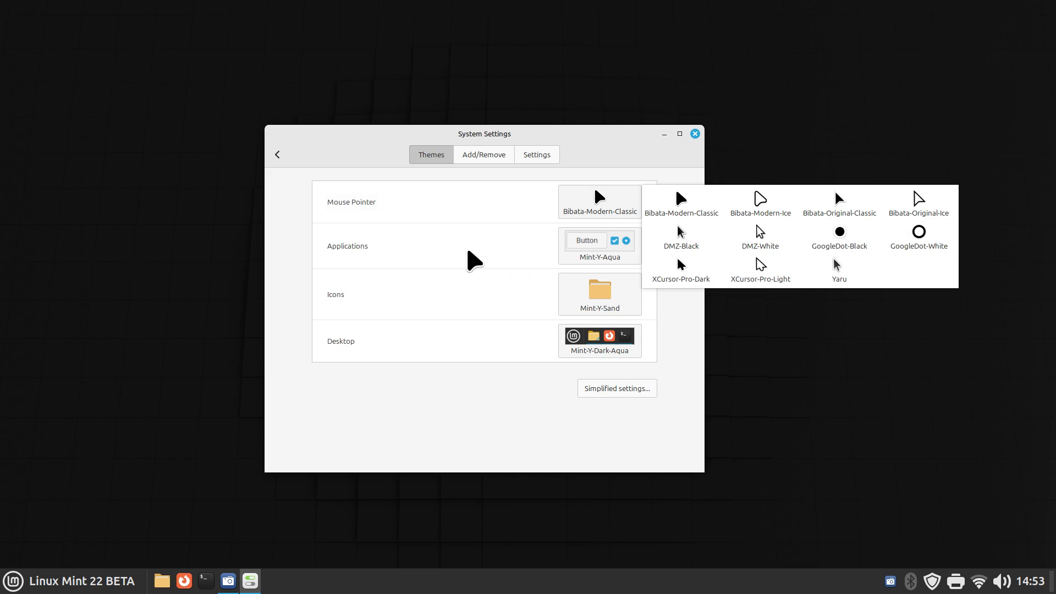
click(593, 247)
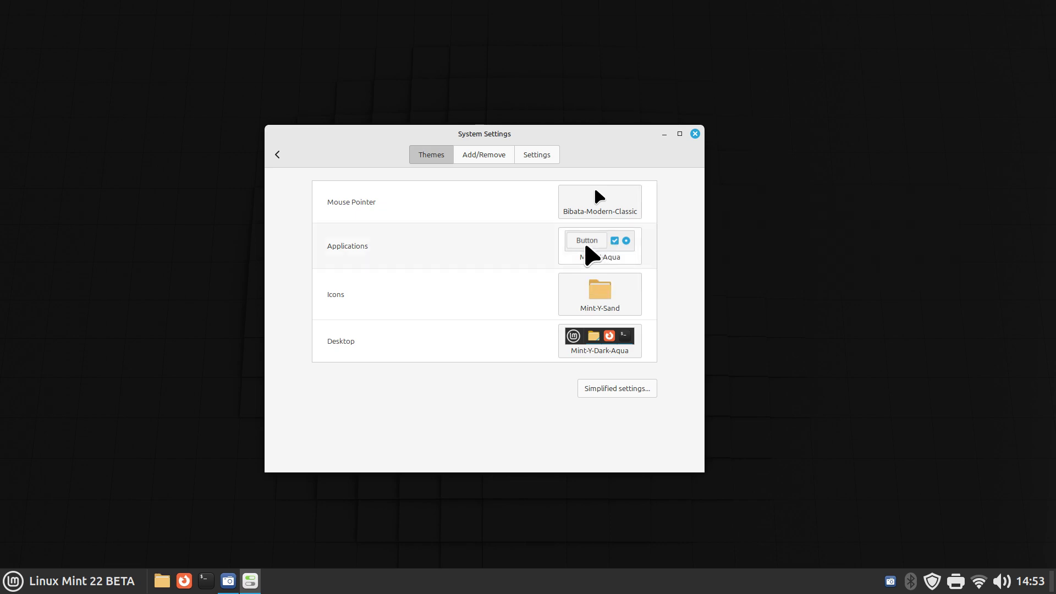
click(592, 246)
scroll(806, 424, down, 2)
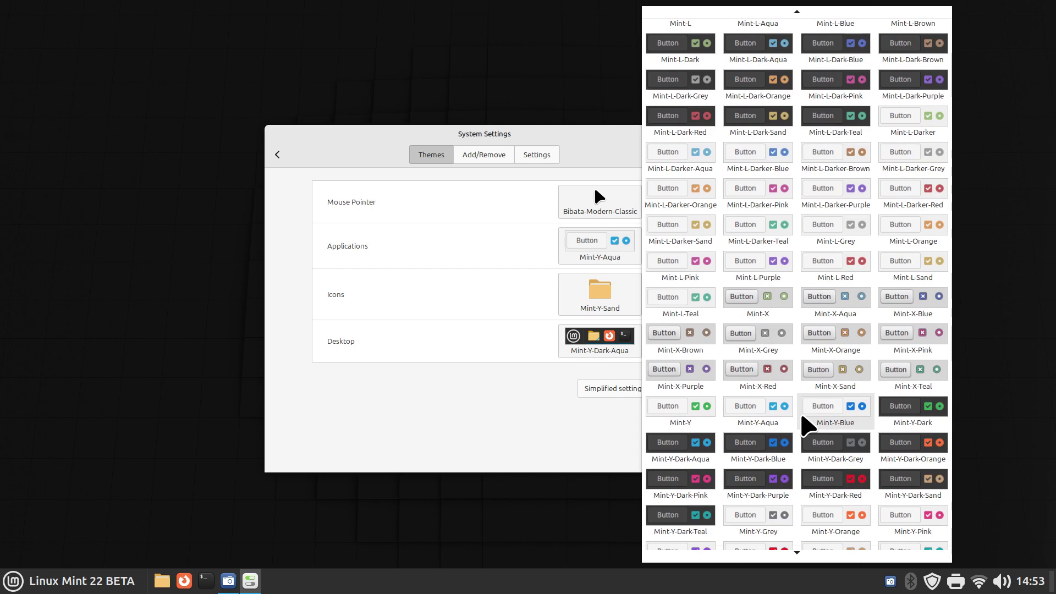
click(598, 300)
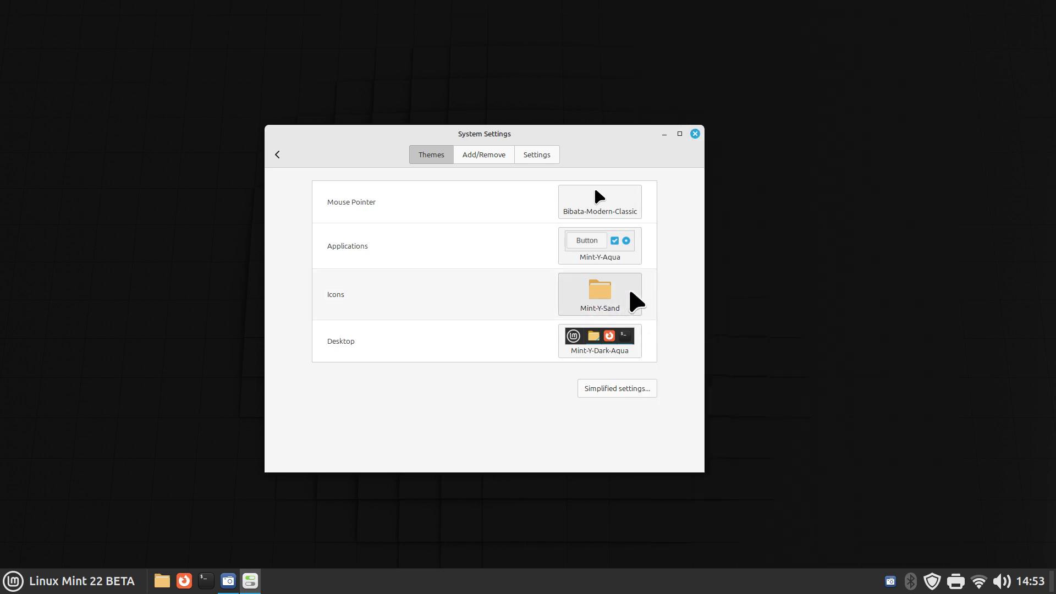
click(631, 293)
click(605, 356)
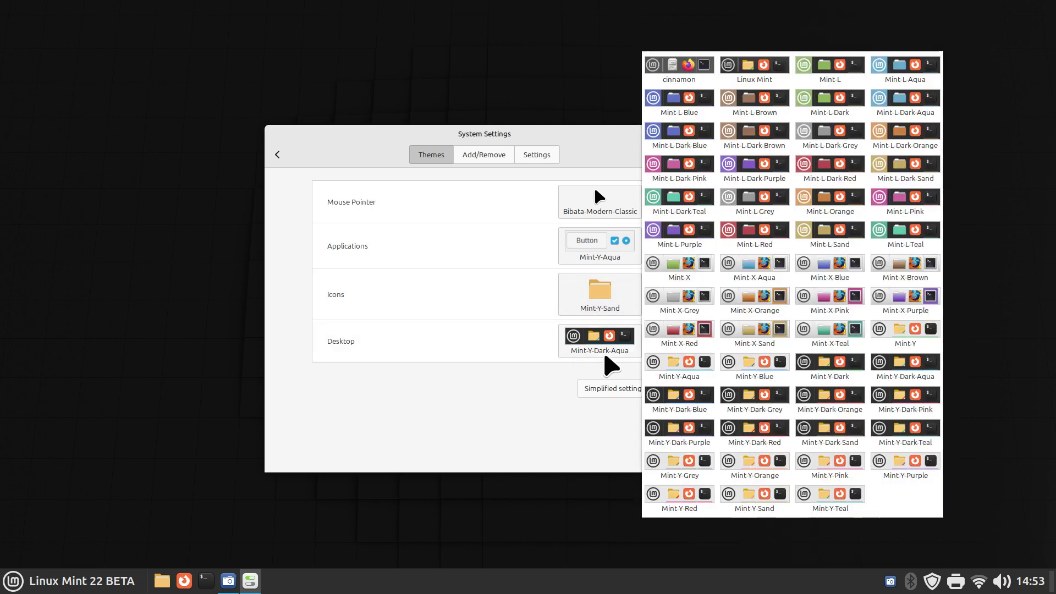
click(490, 159)
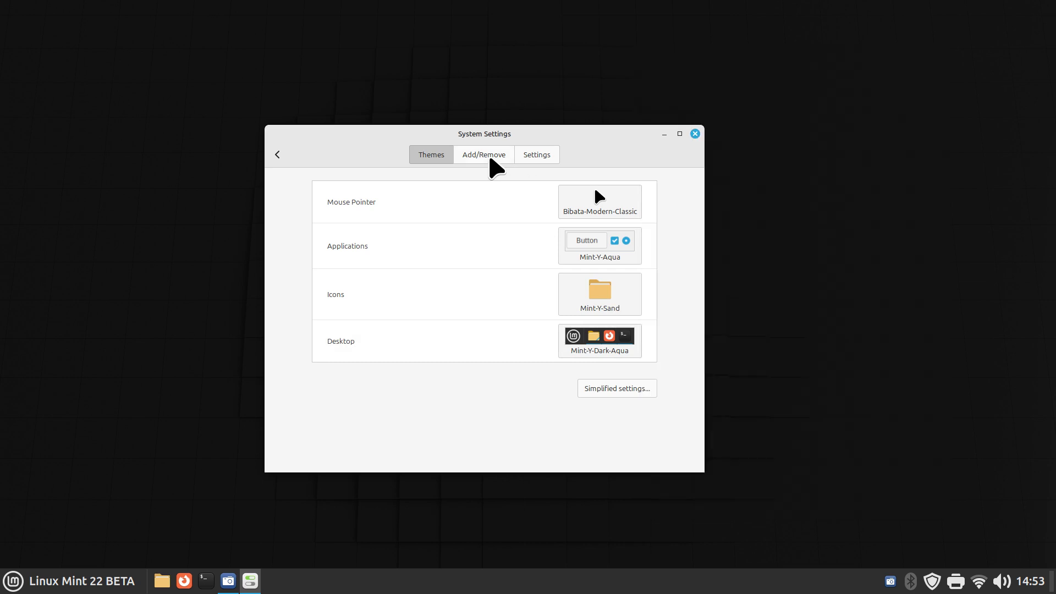
click(492, 159)
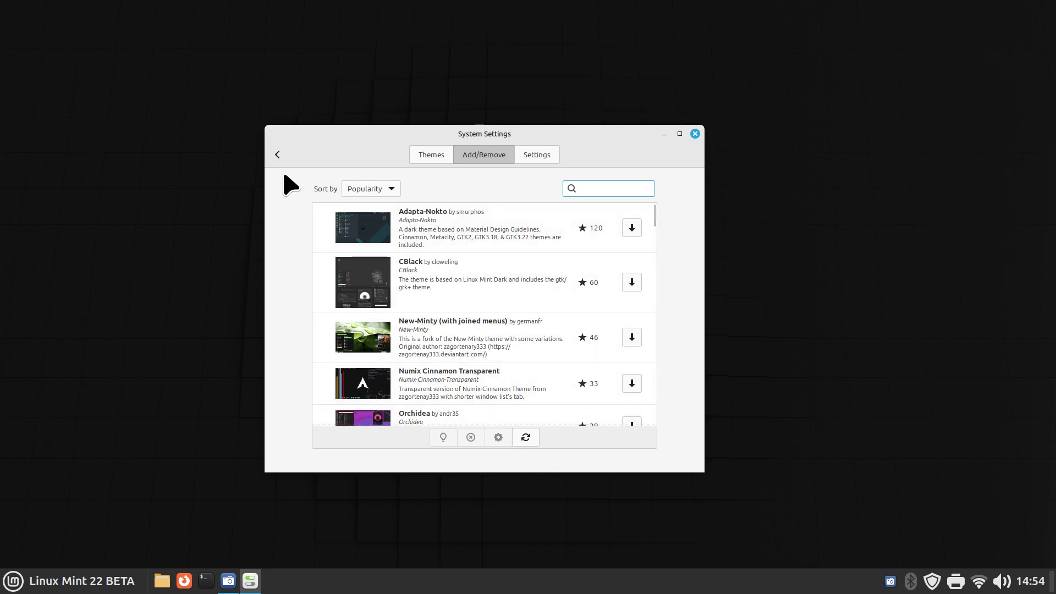
click(277, 155)
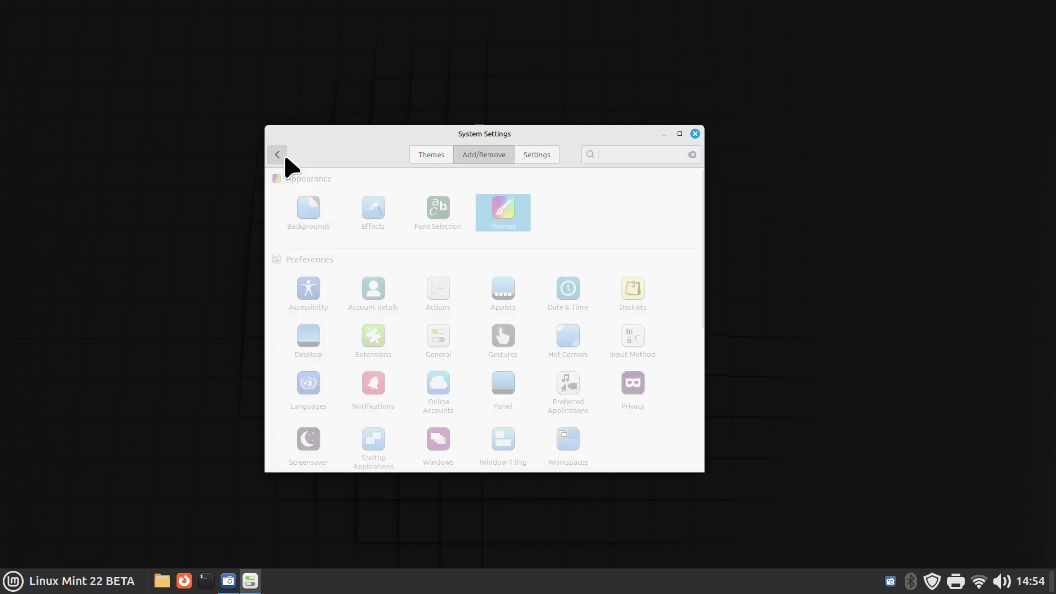
click(443, 298)
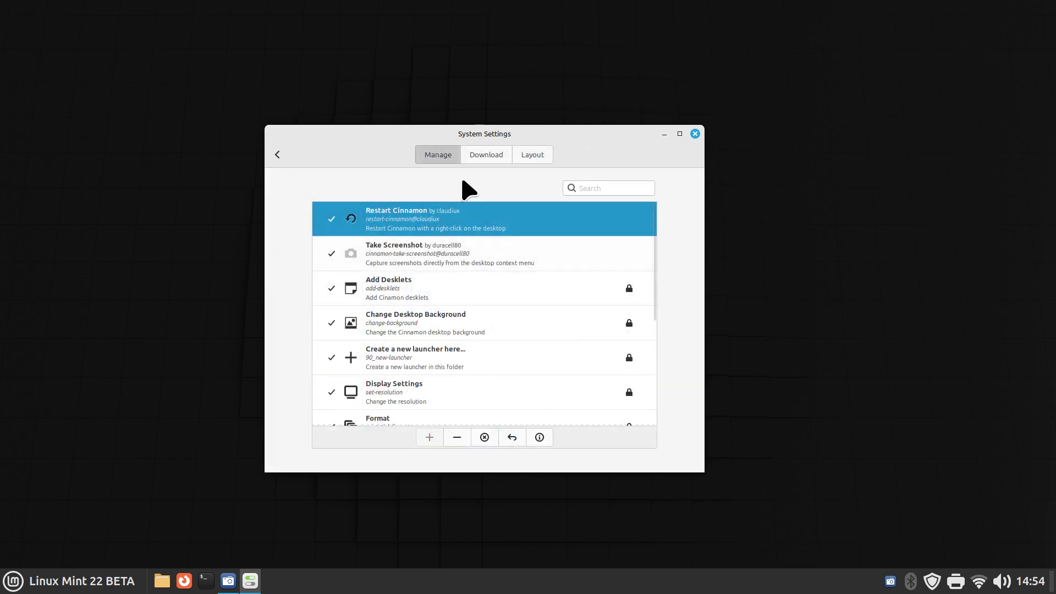
click(485, 159)
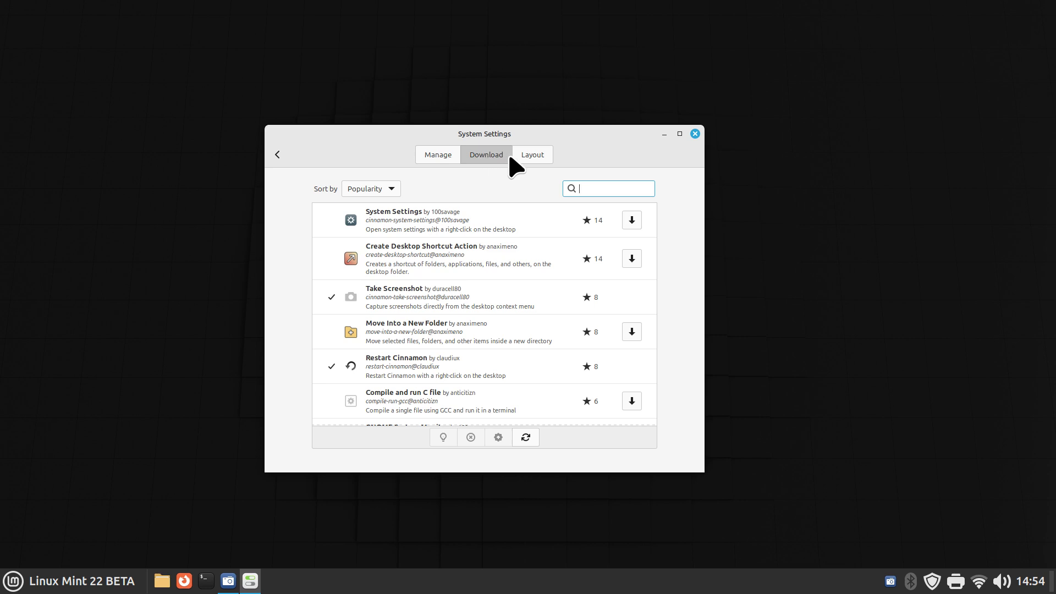
click(532, 157)
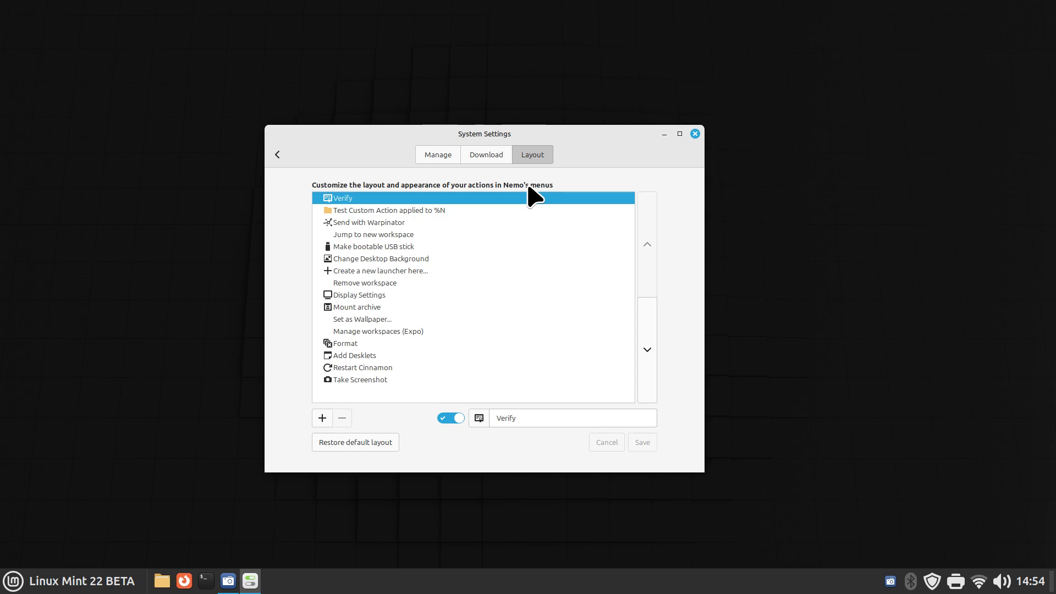
click(277, 154)
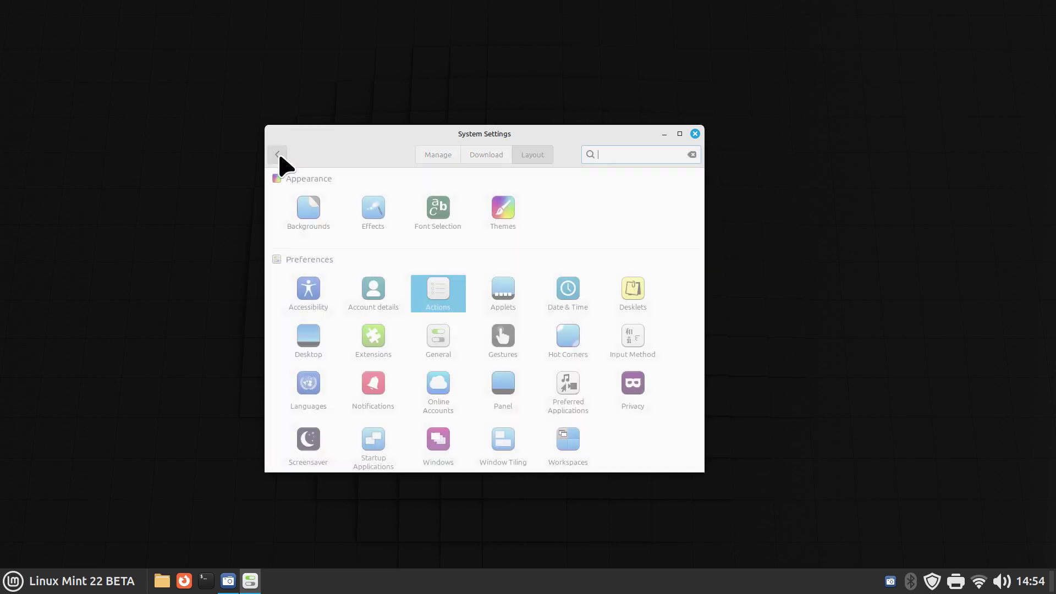
Step: Browse the downloadable applets, desklets and extensions, returning to the overview after each
click(503, 297)
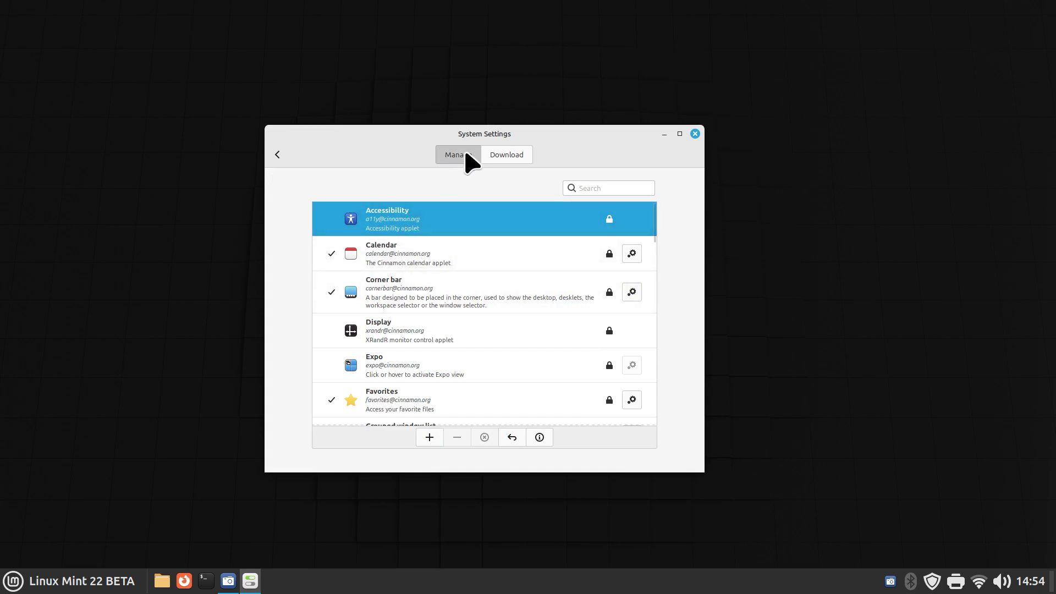
click(519, 159)
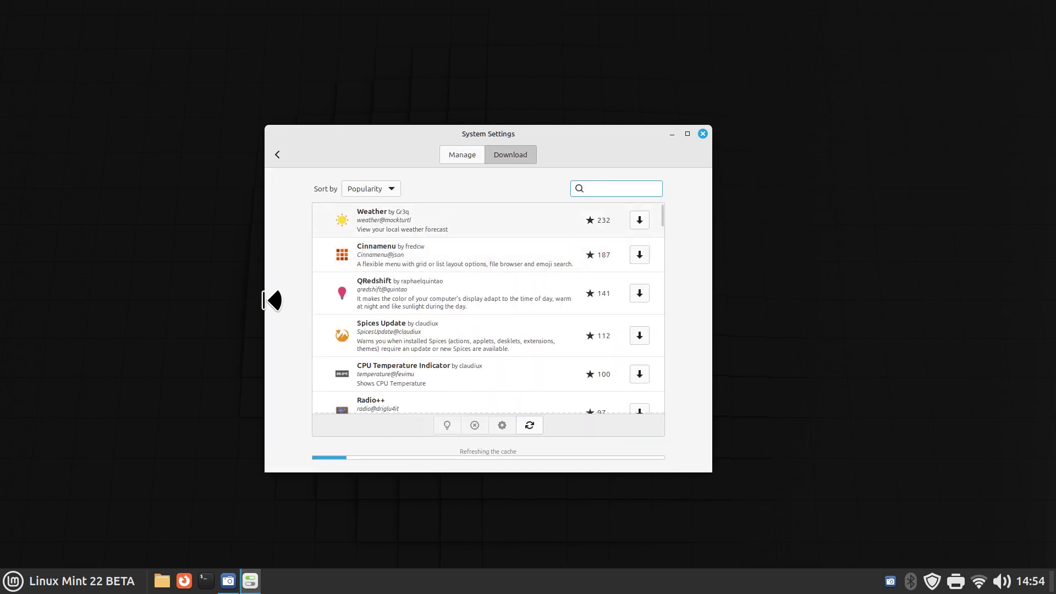
click(278, 156)
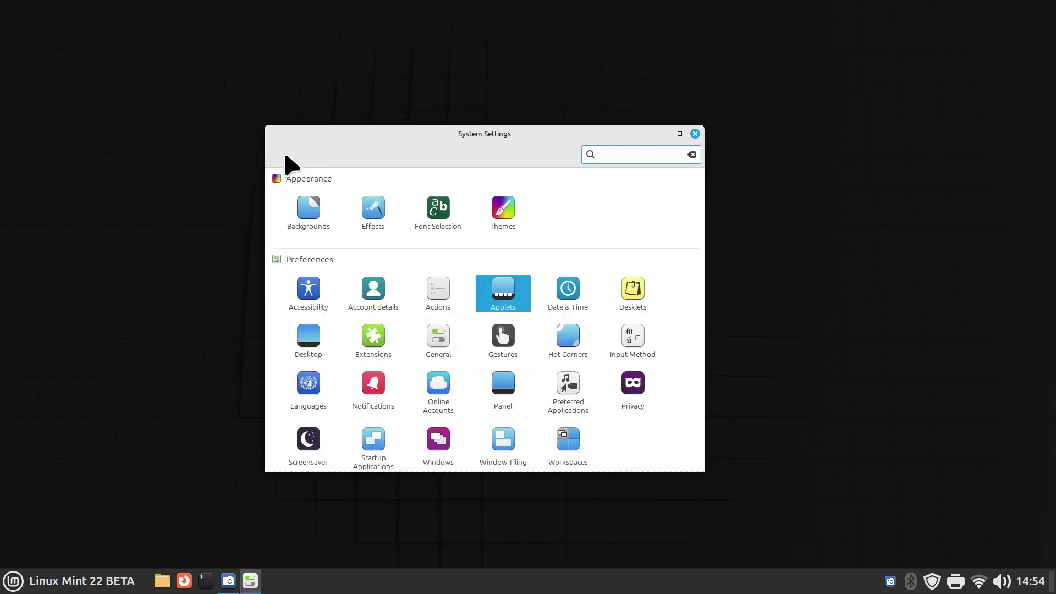
click(627, 296)
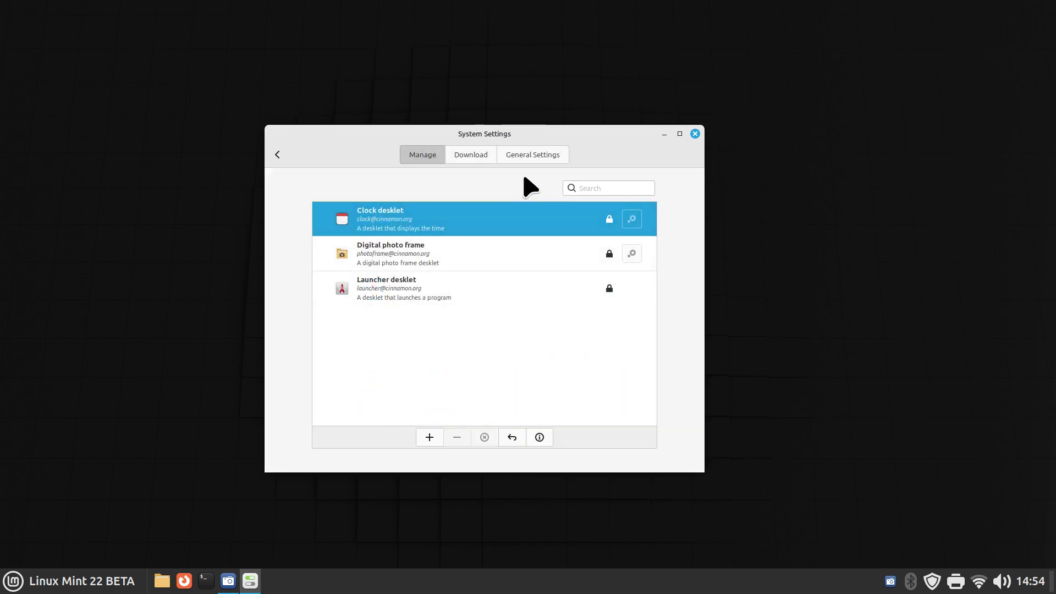
click(475, 156)
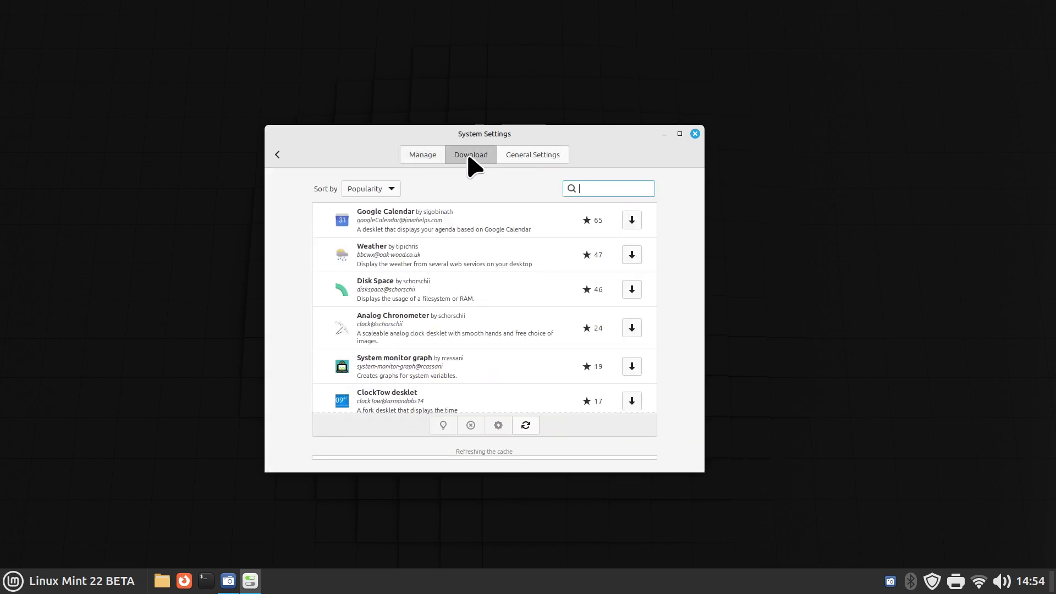
click(279, 155)
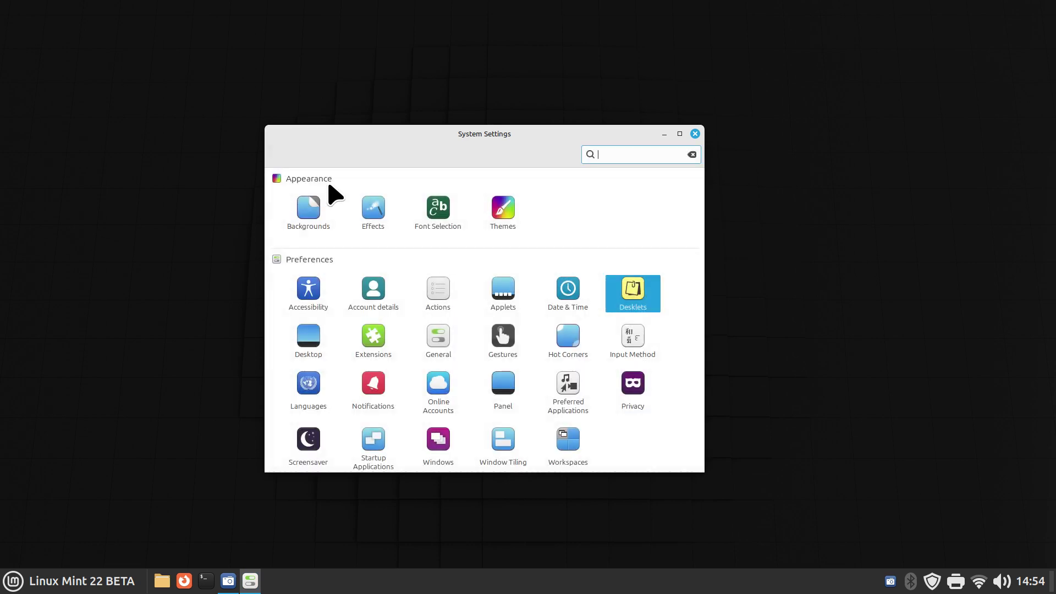
click(369, 342)
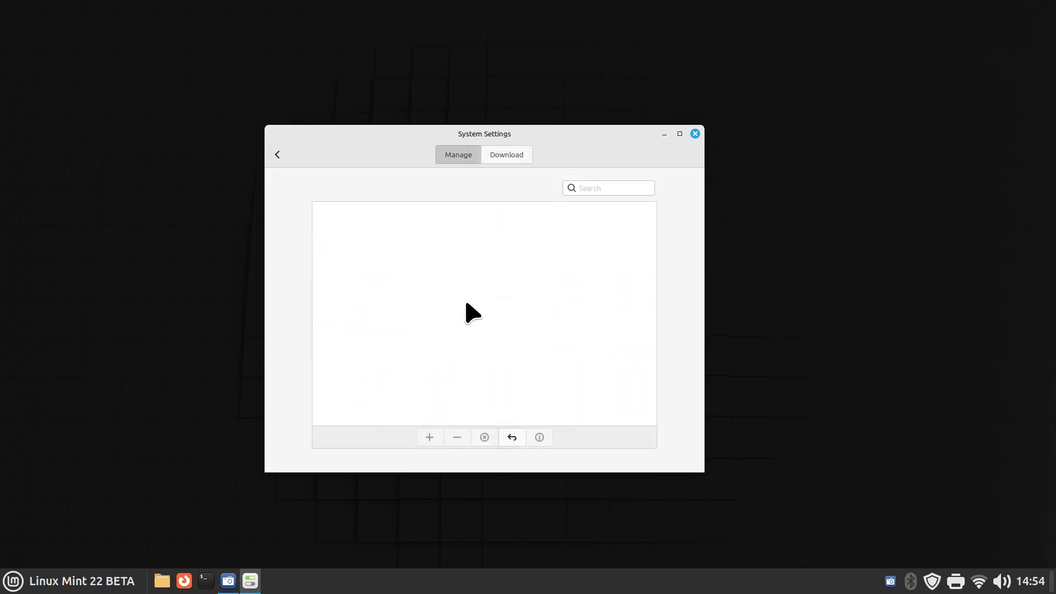
click(504, 156)
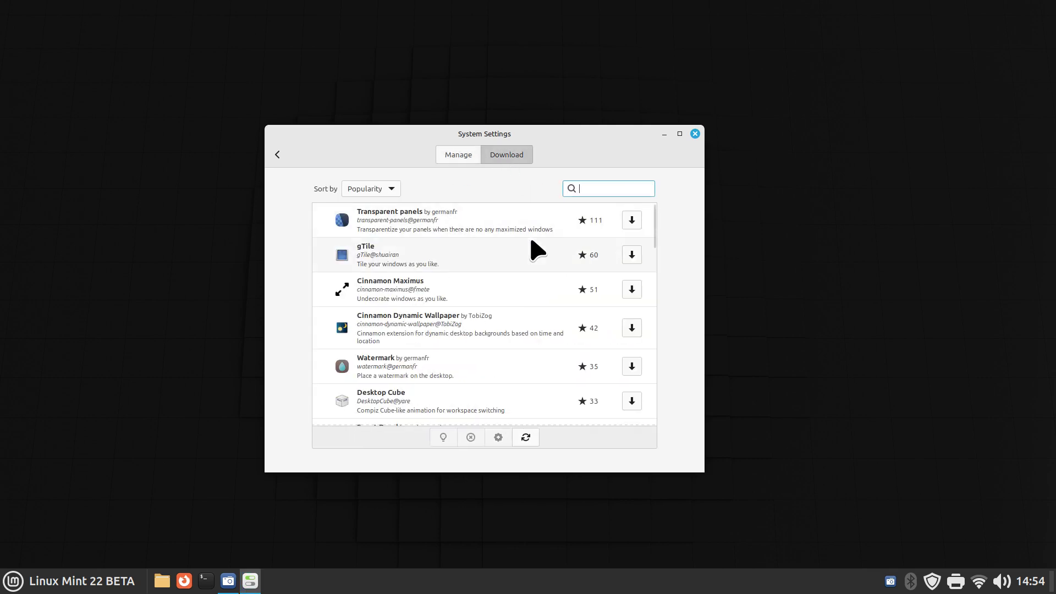
click(279, 157)
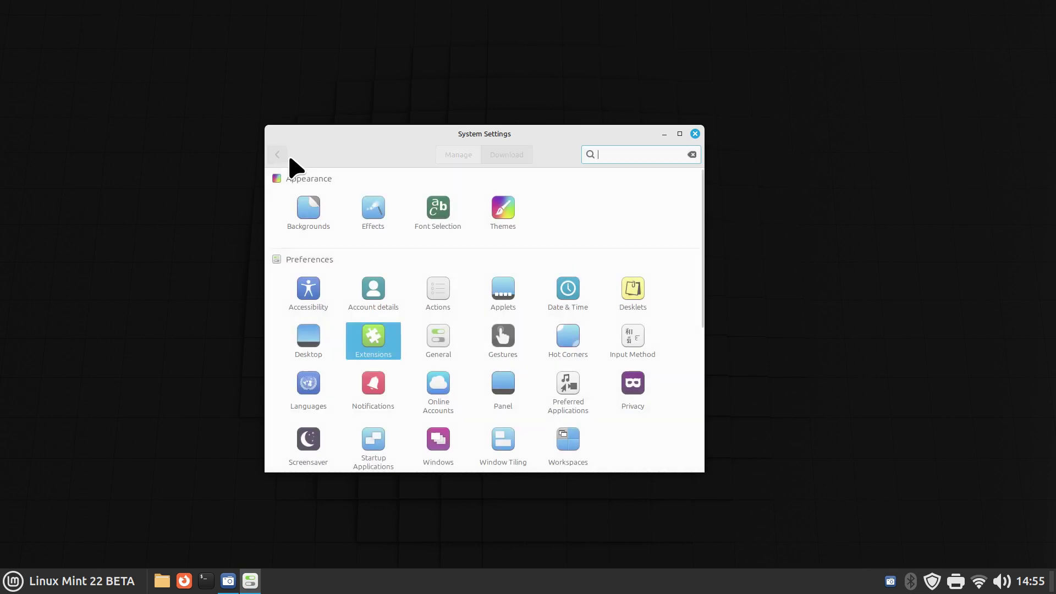
Step: Move the settings window, then bring up the shutdown prompt from the menu and dismiss it
drag(528, 149, 570, 106)
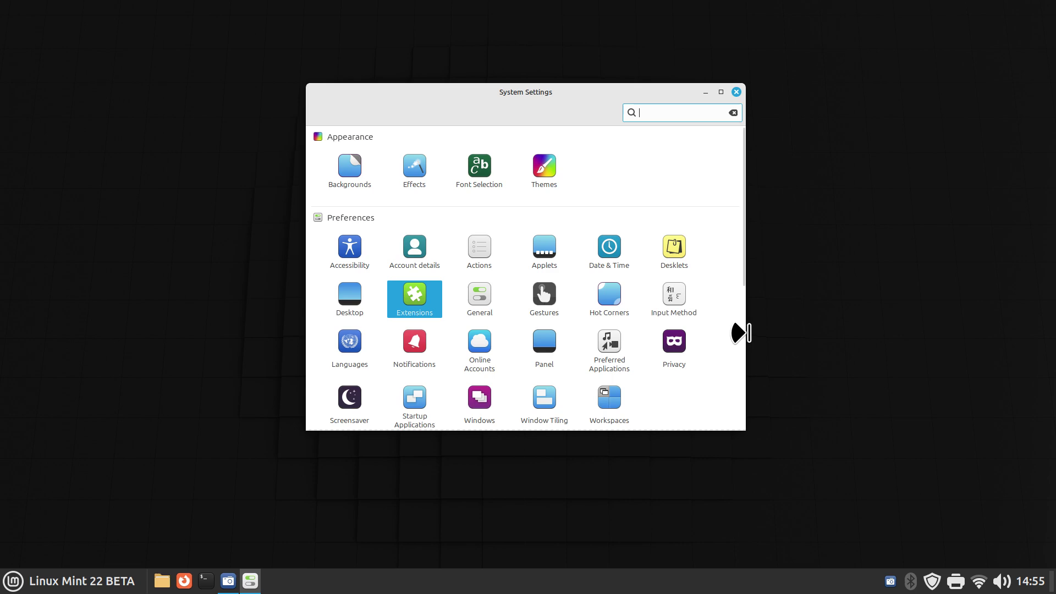
click(13, 582)
click(30, 537)
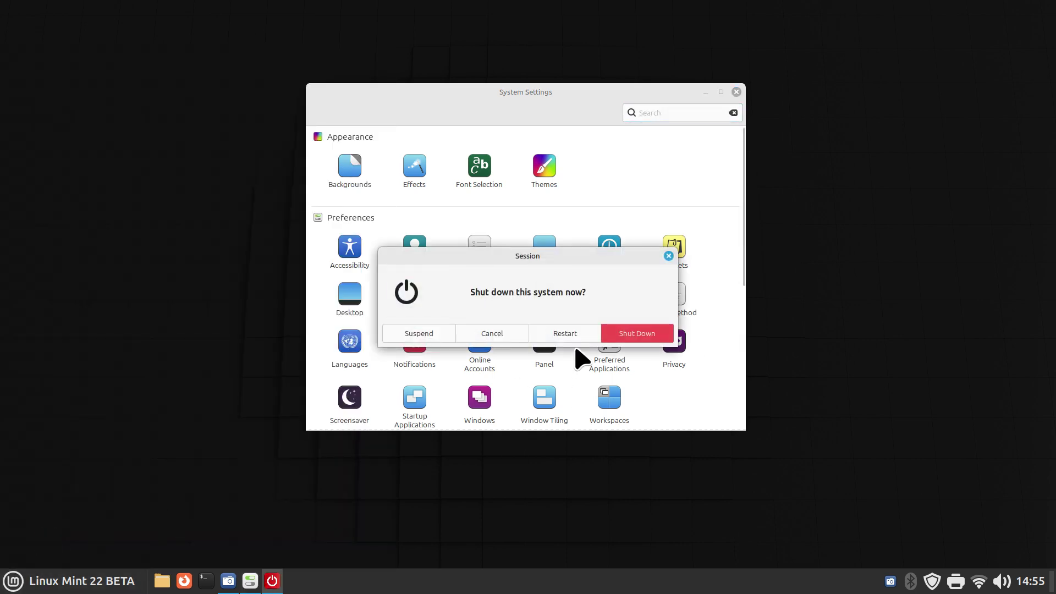
click(669, 256)
Step: Turn on the logout and shutdown timer in General settings with its 60-second delay
click(491, 301)
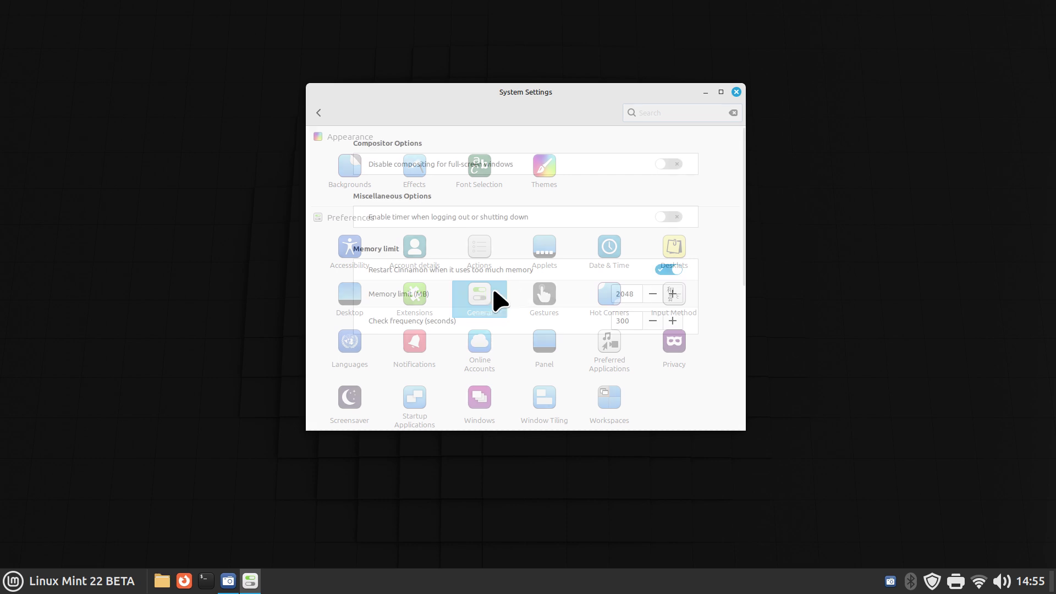
click(669, 217)
double_click(622, 241)
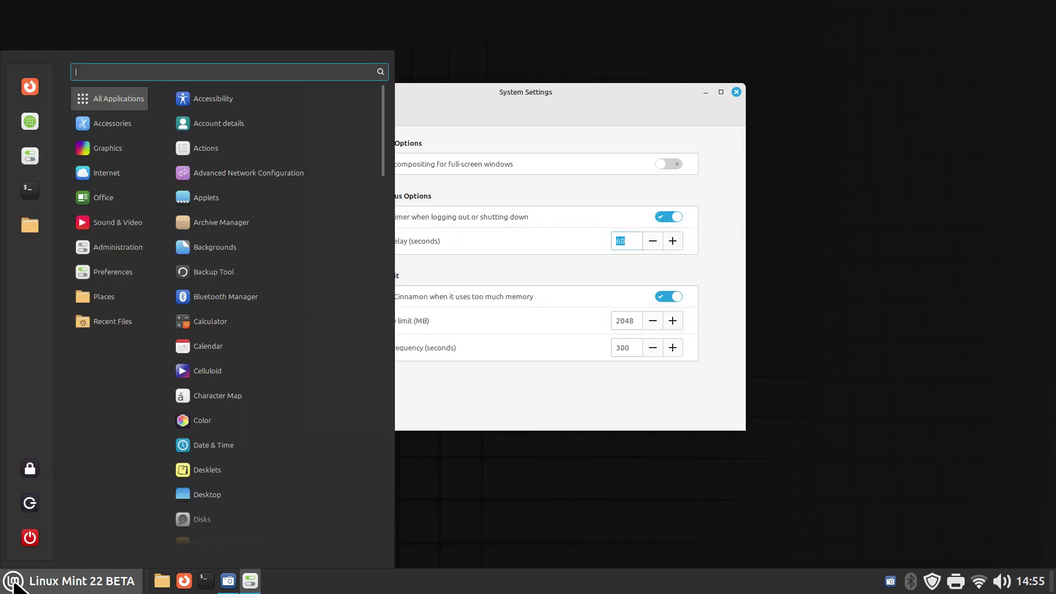
Step: Quit from the menu to see the 60-second countdown, then cancel the shutdown
click(17, 582)
click(29, 538)
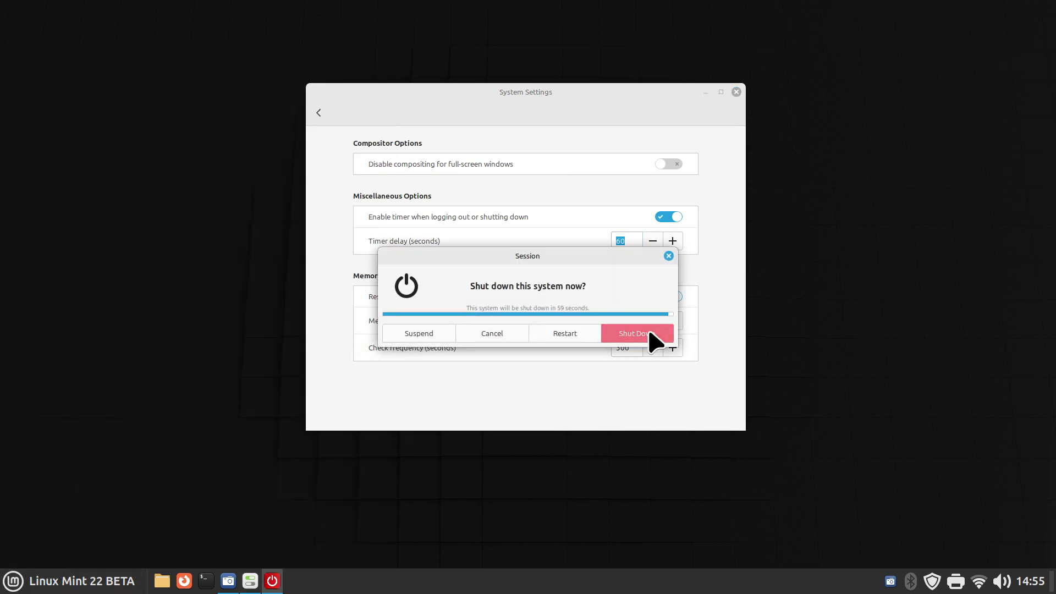
click(669, 256)
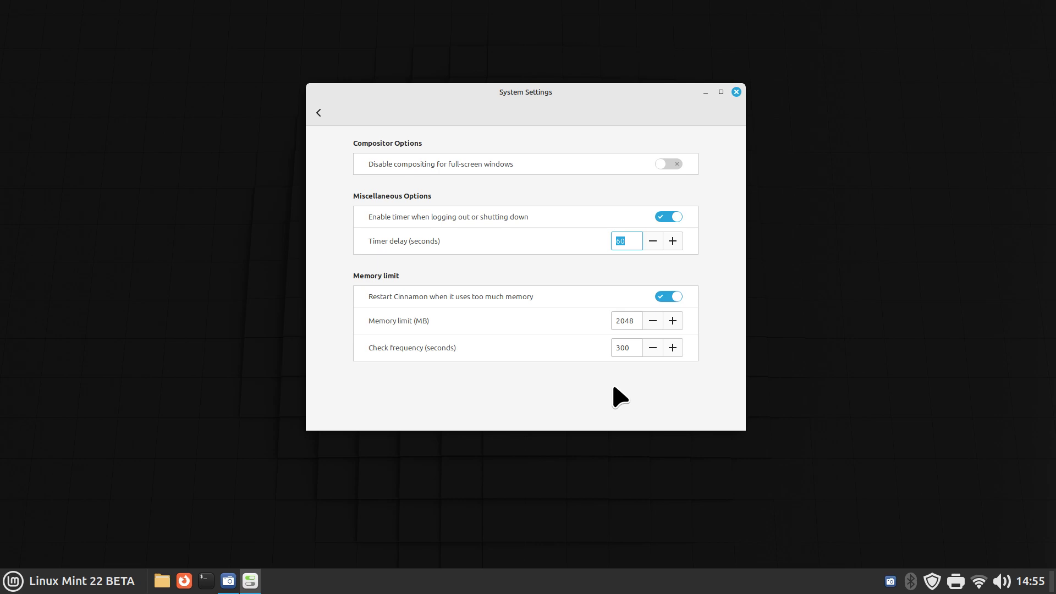
Step: Review the Startup Applications list, then return to the overview and open System Info
click(319, 114)
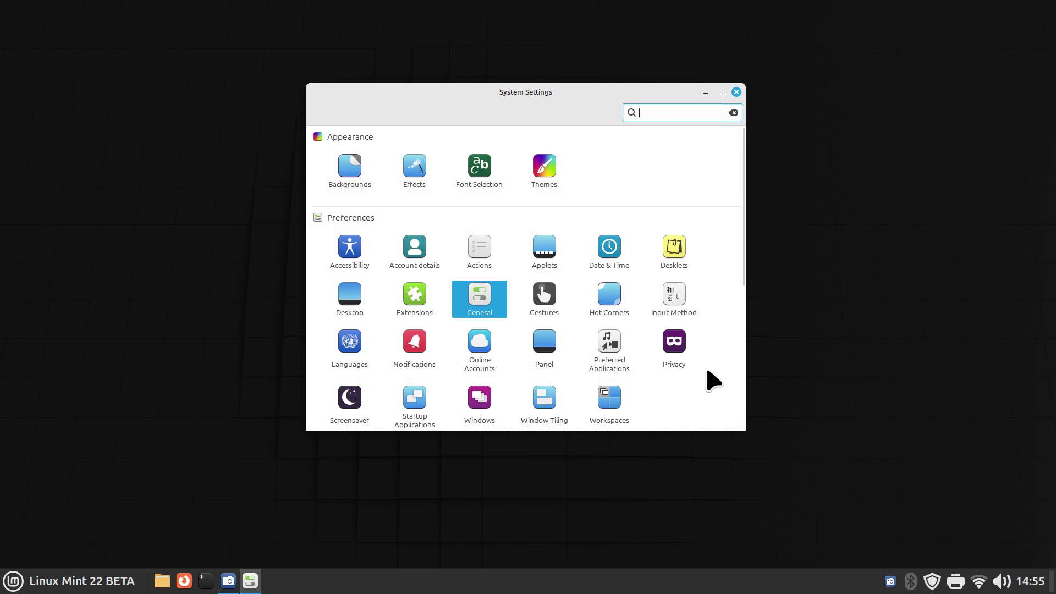
drag(743, 279, 749, 337)
click(419, 297)
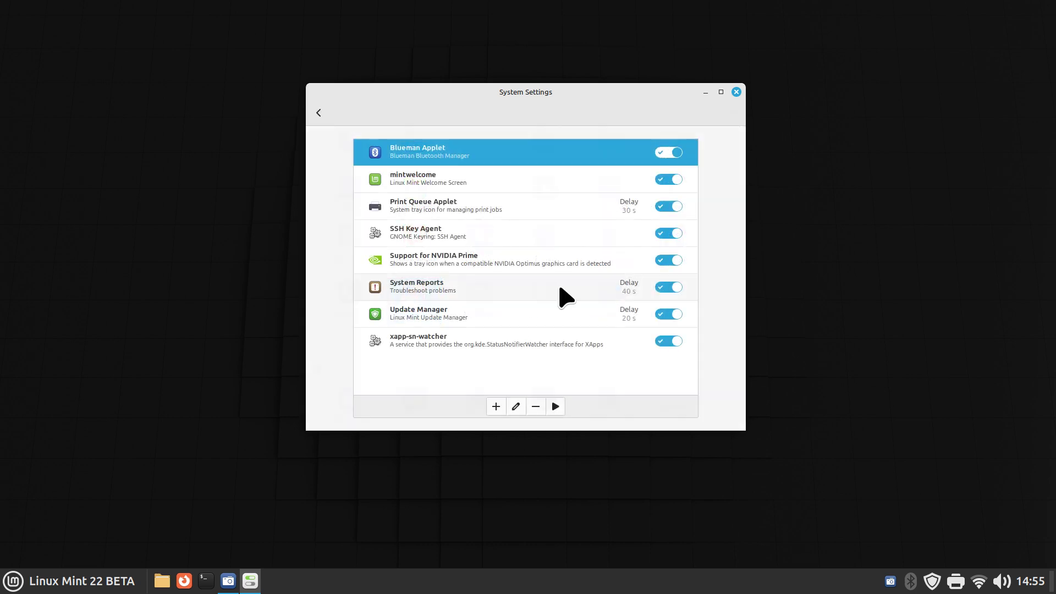
click(319, 113)
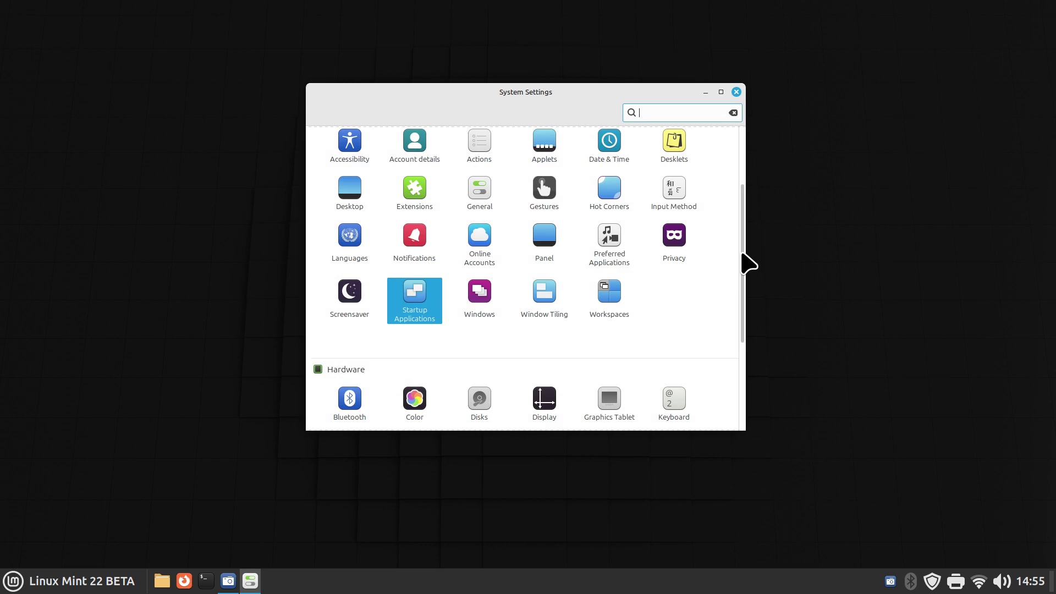
drag(745, 259, 755, 345)
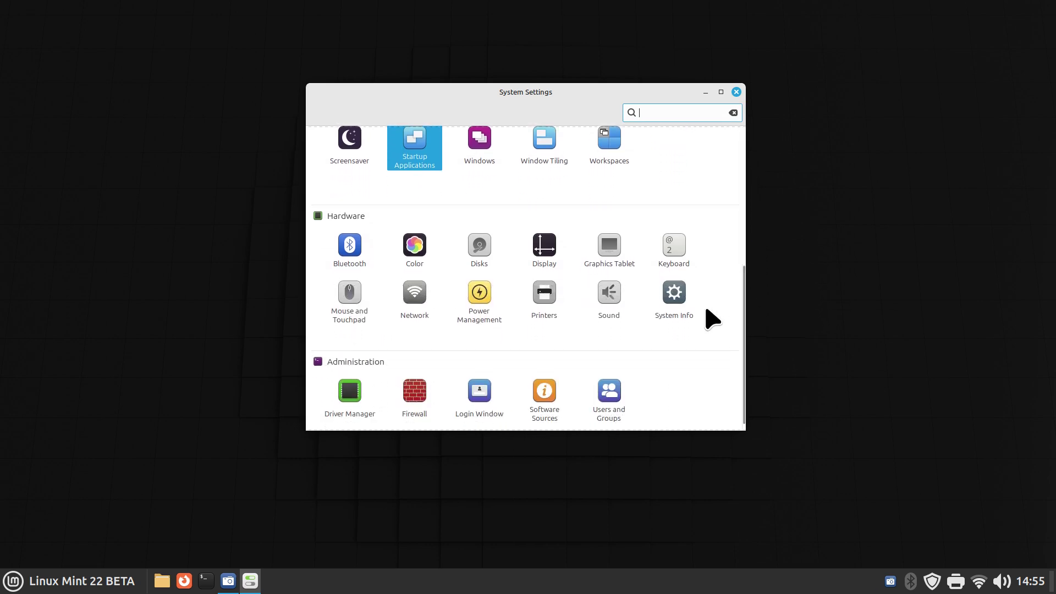
click(670, 296)
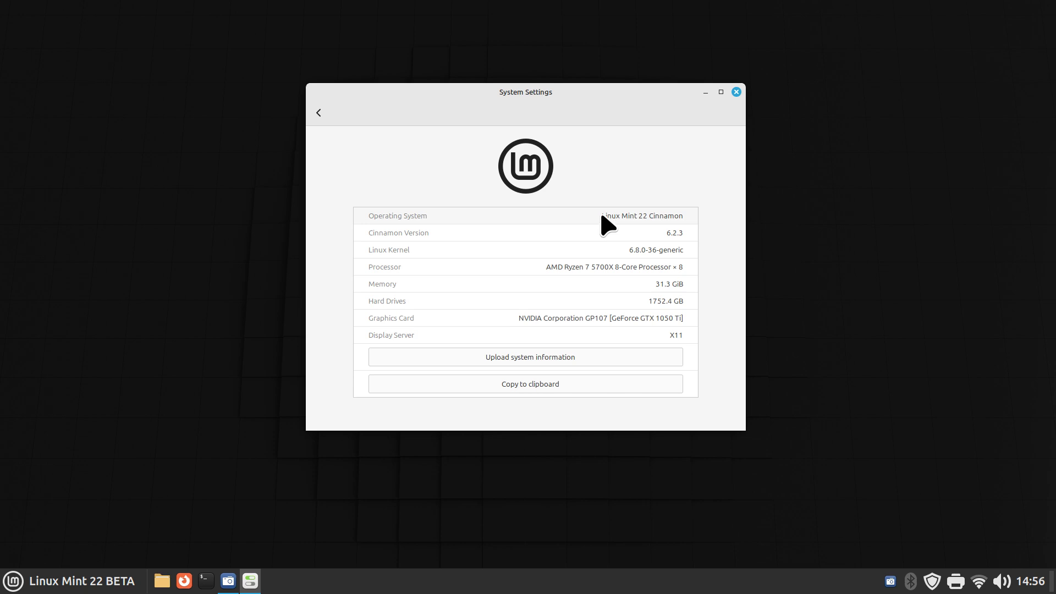
Step: Select 'Linux Mint 22 Cinnamon' and a version number in System Info, then go back to the overview
drag(601, 213, 724, 218)
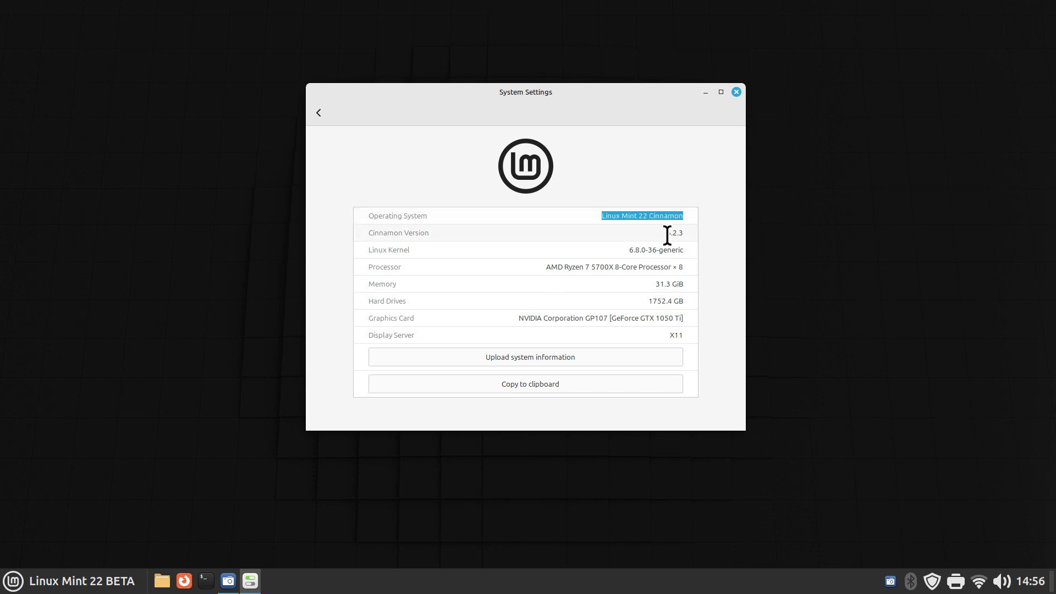
drag(668, 236, 677, 234)
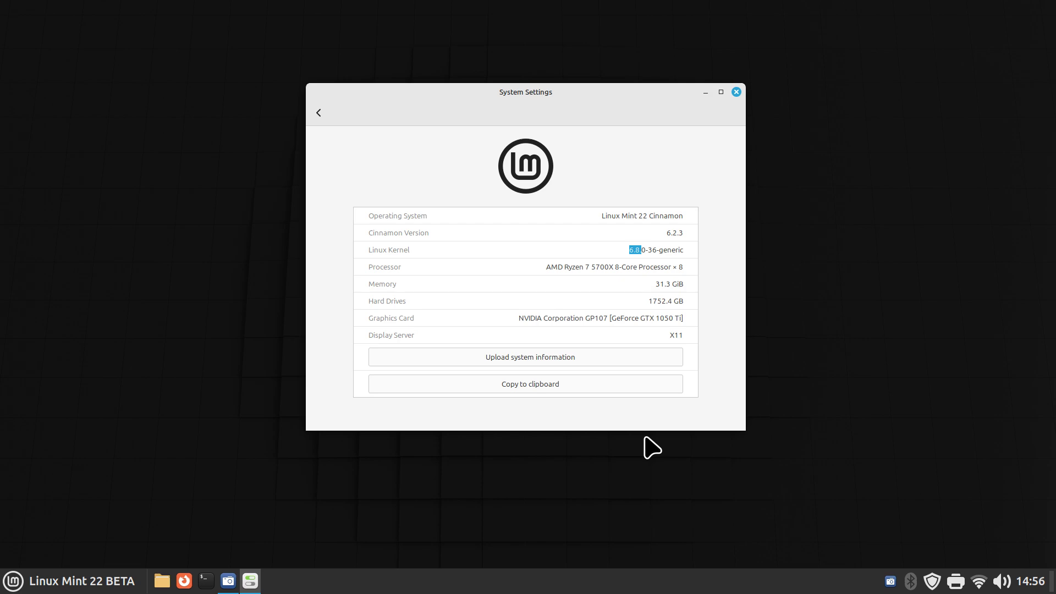
click(319, 113)
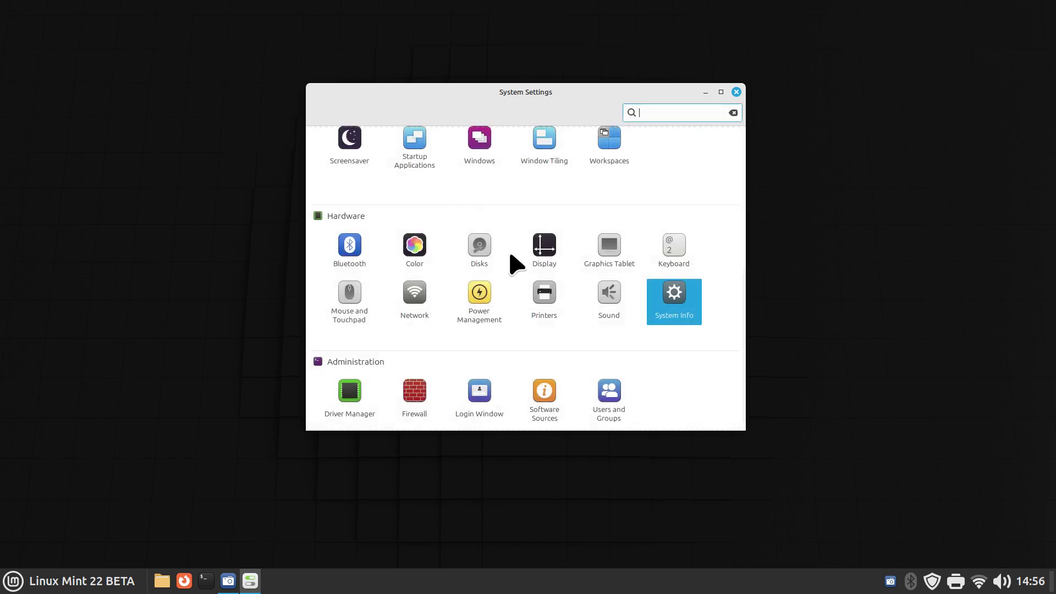
click(359, 401)
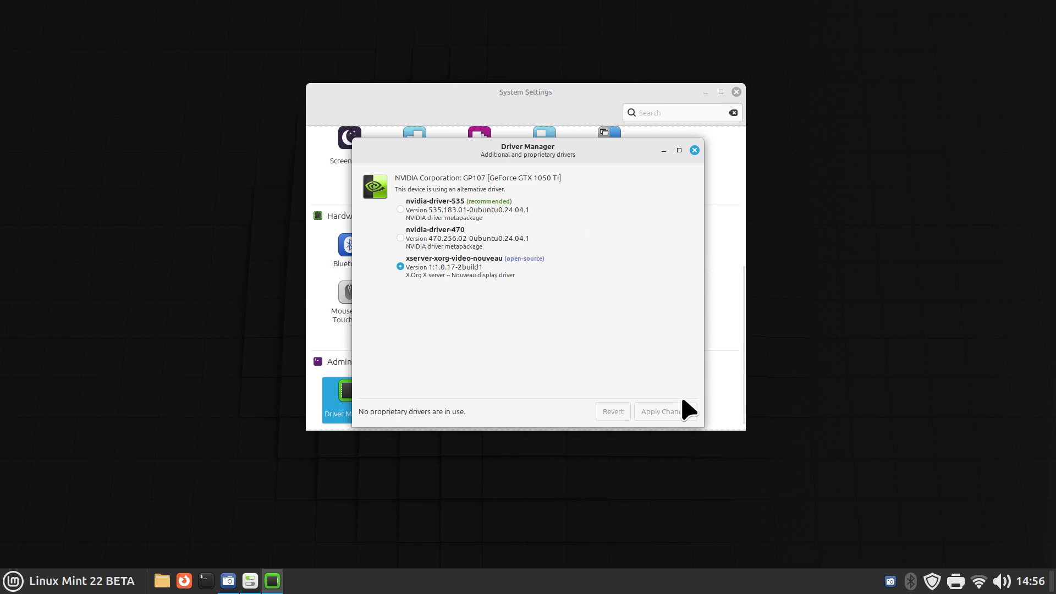
click(694, 150)
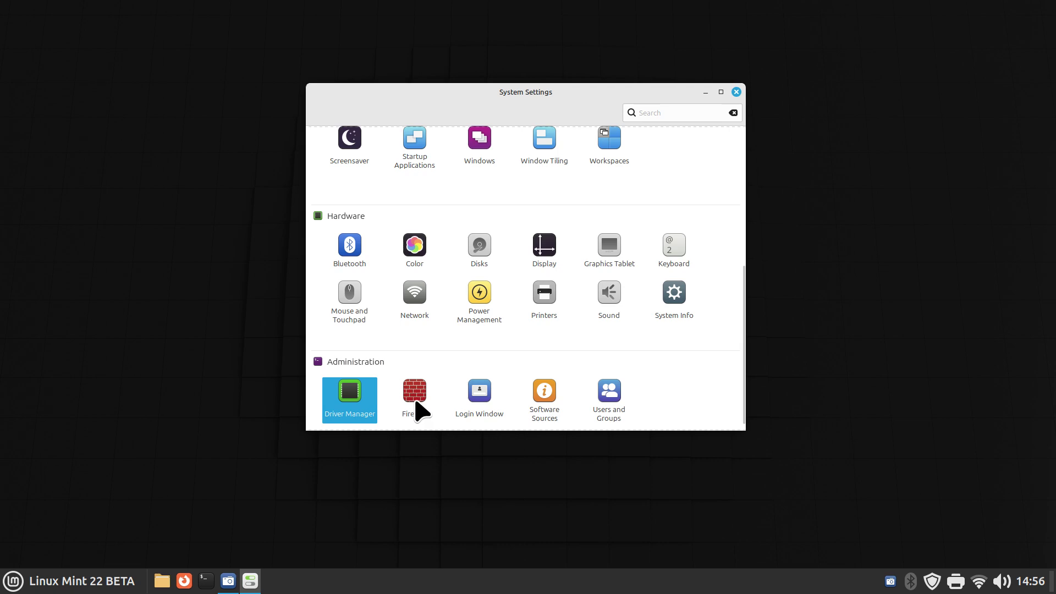
click(416, 400)
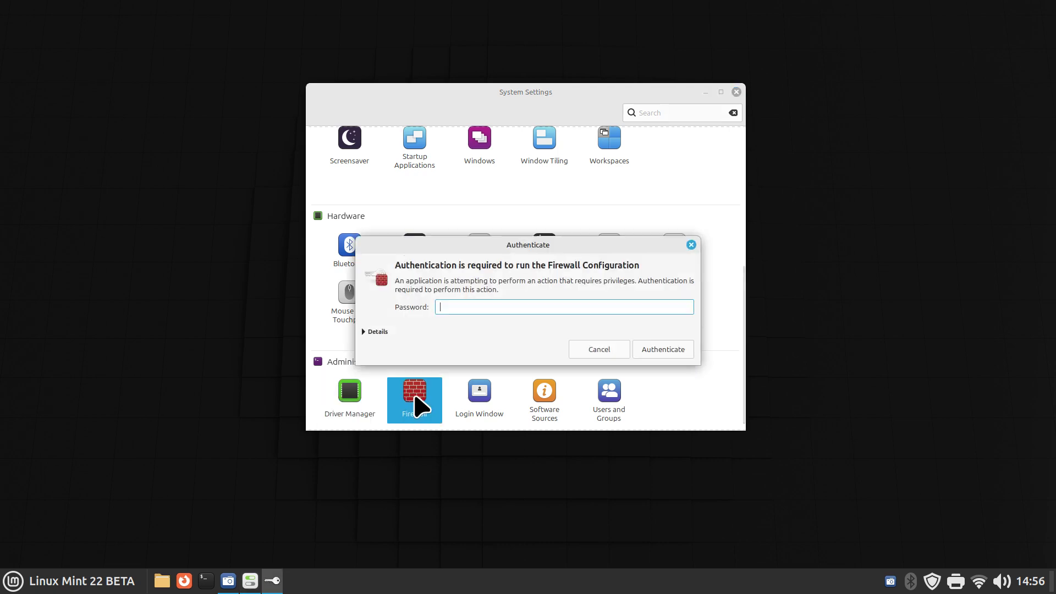
text(*****)
key(Return)
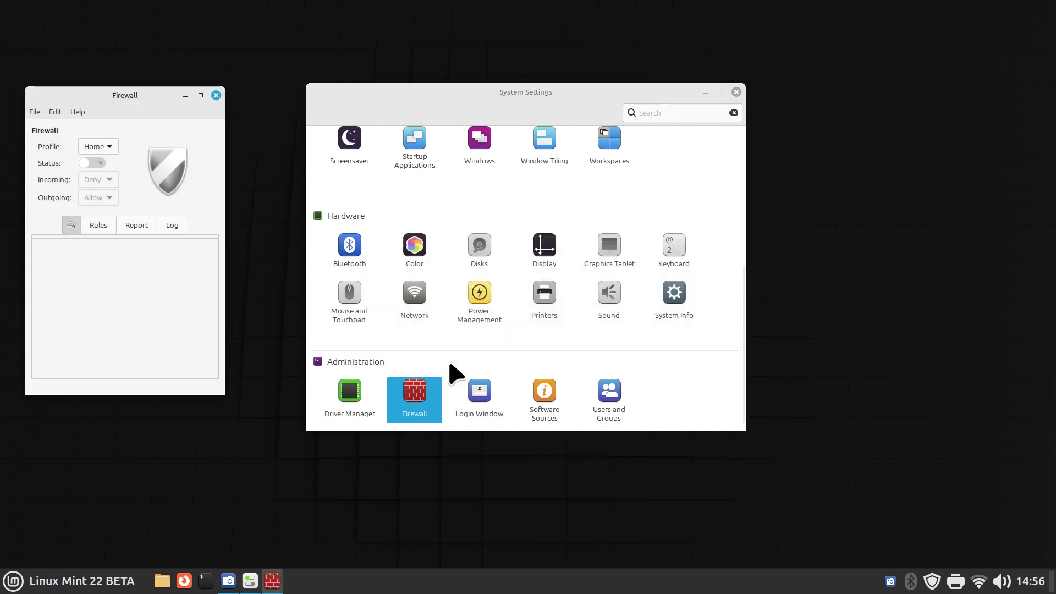
click(77, 112)
click(91, 130)
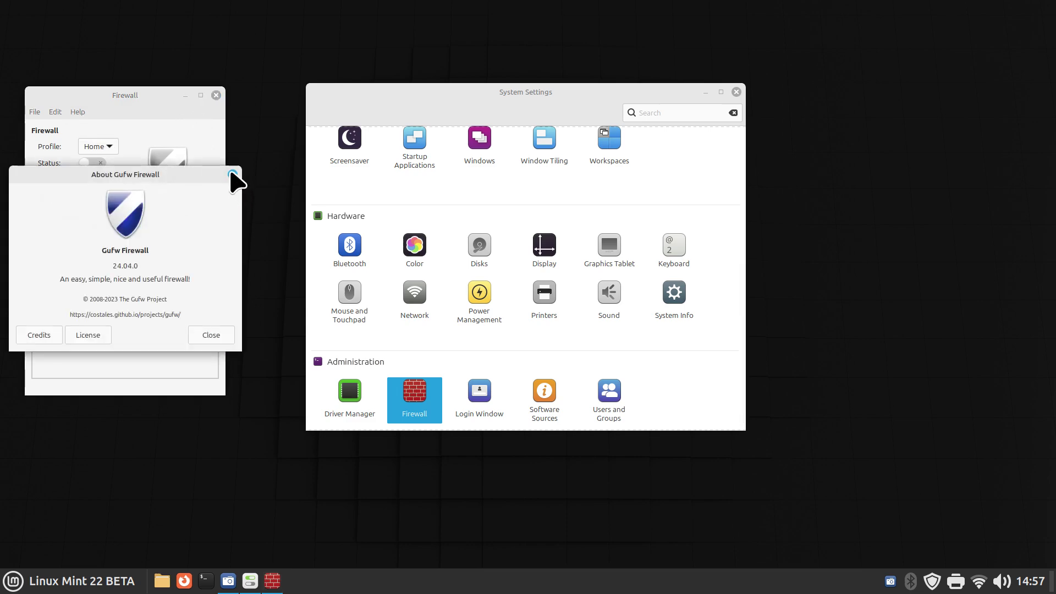
click(233, 174)
click(216, 96)
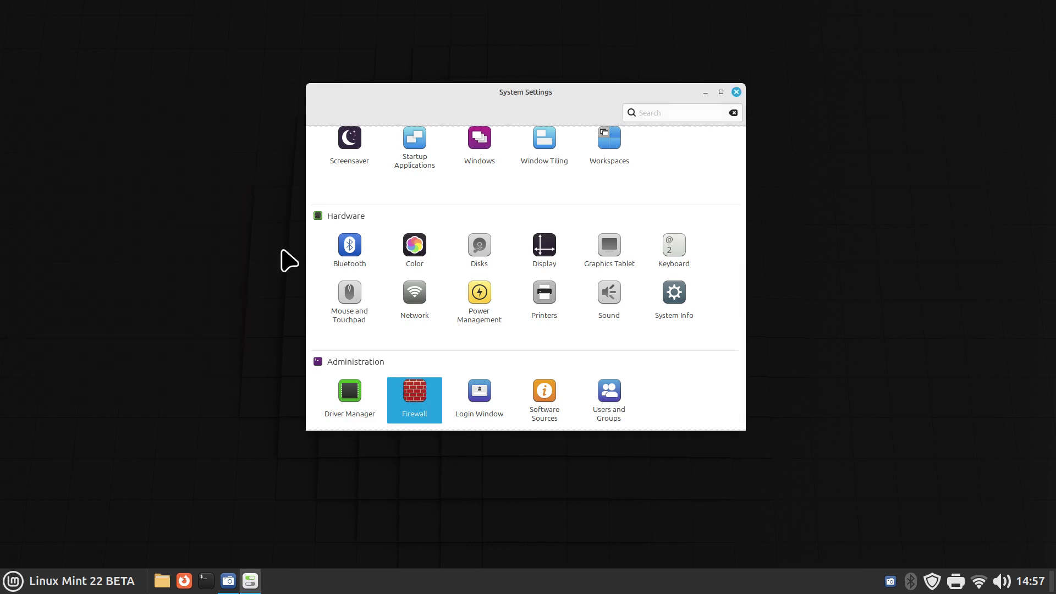
click(482, 392)
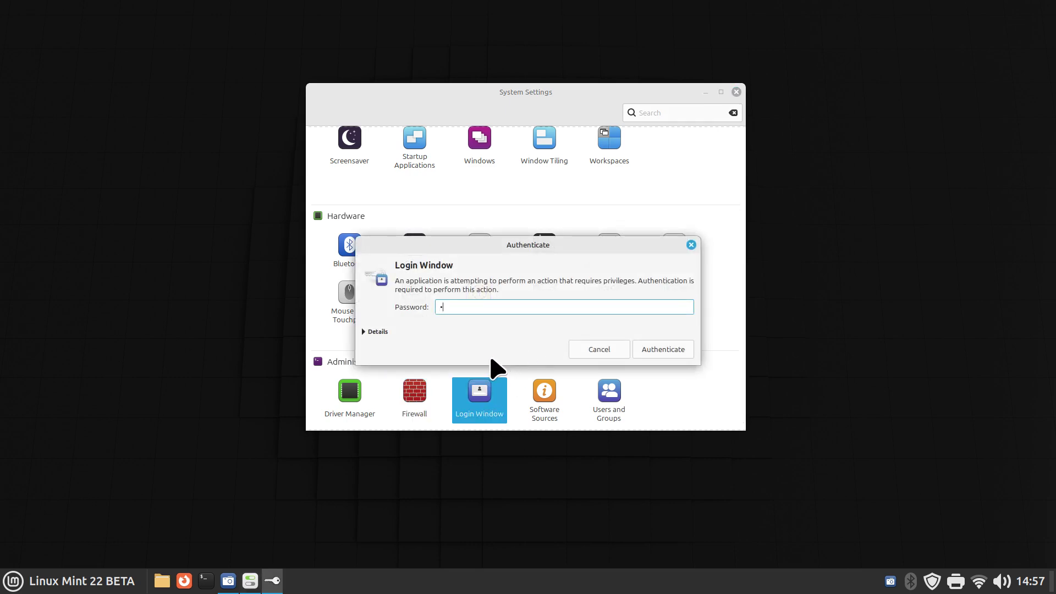
key(Return)
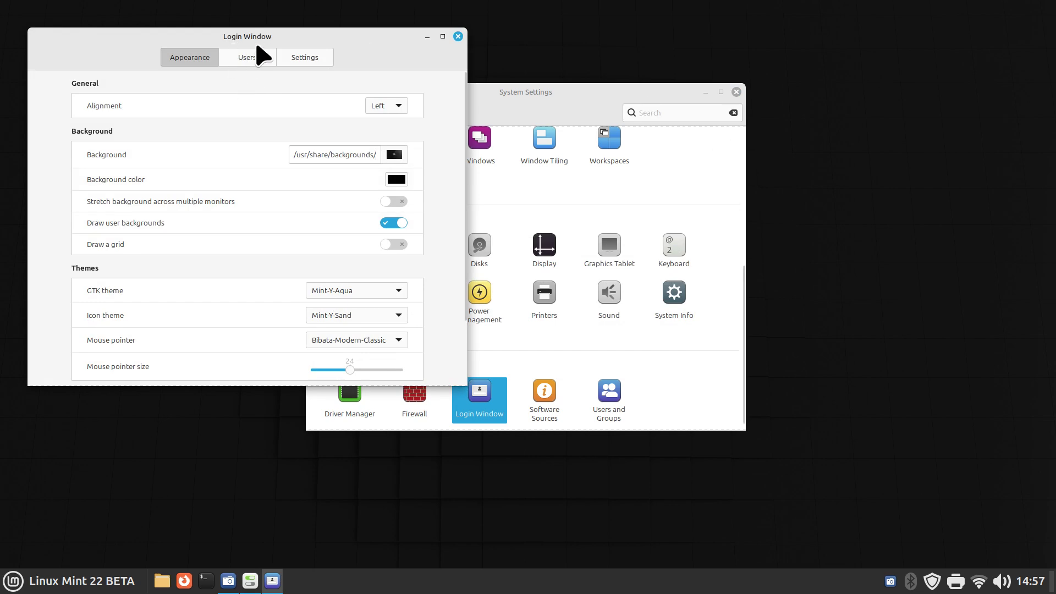
click(248, 57)
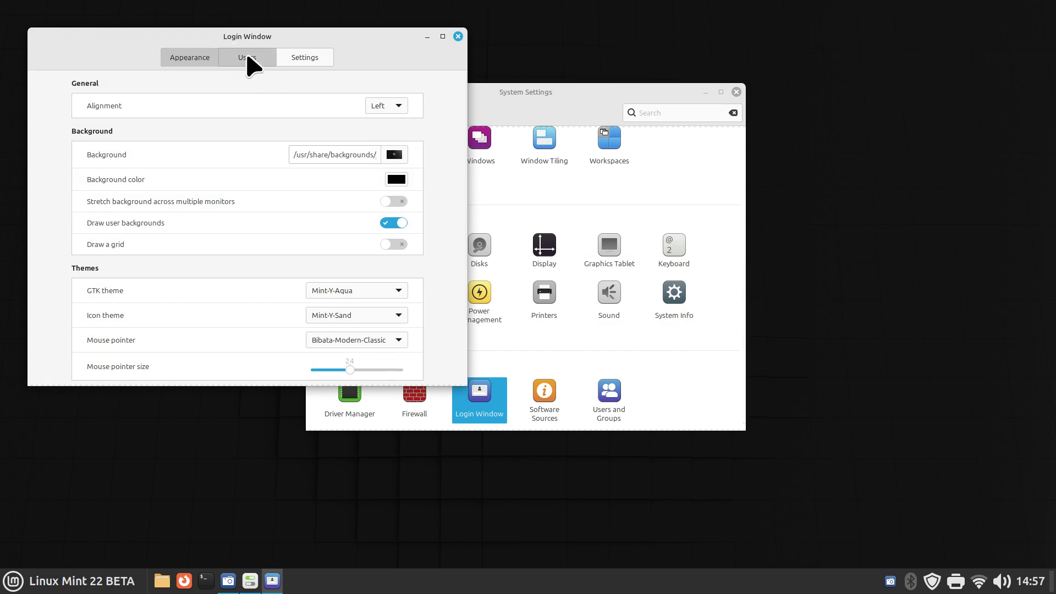
click(335, 215)
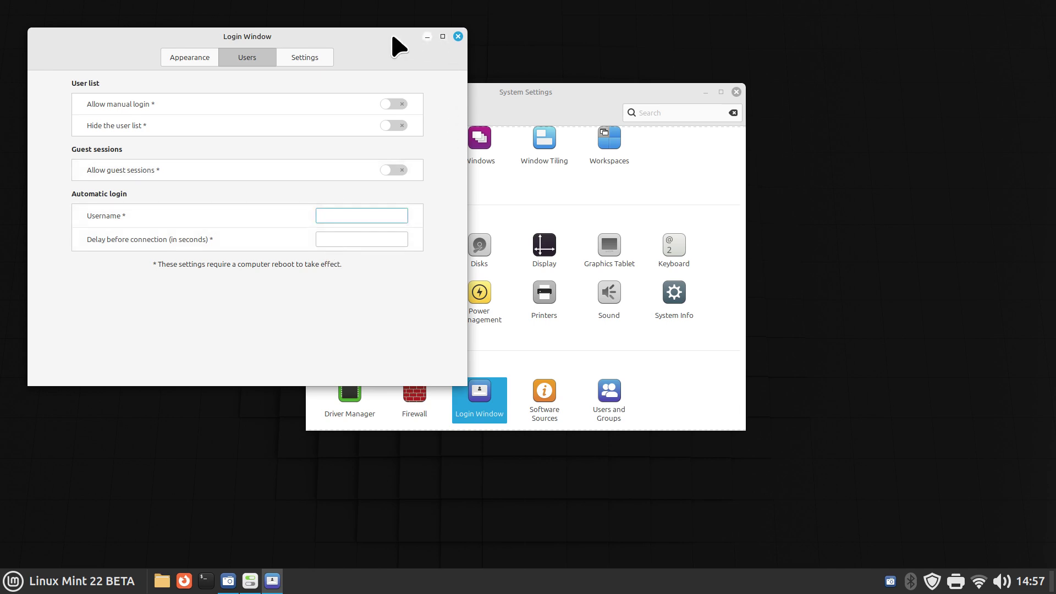
click(206, 55)
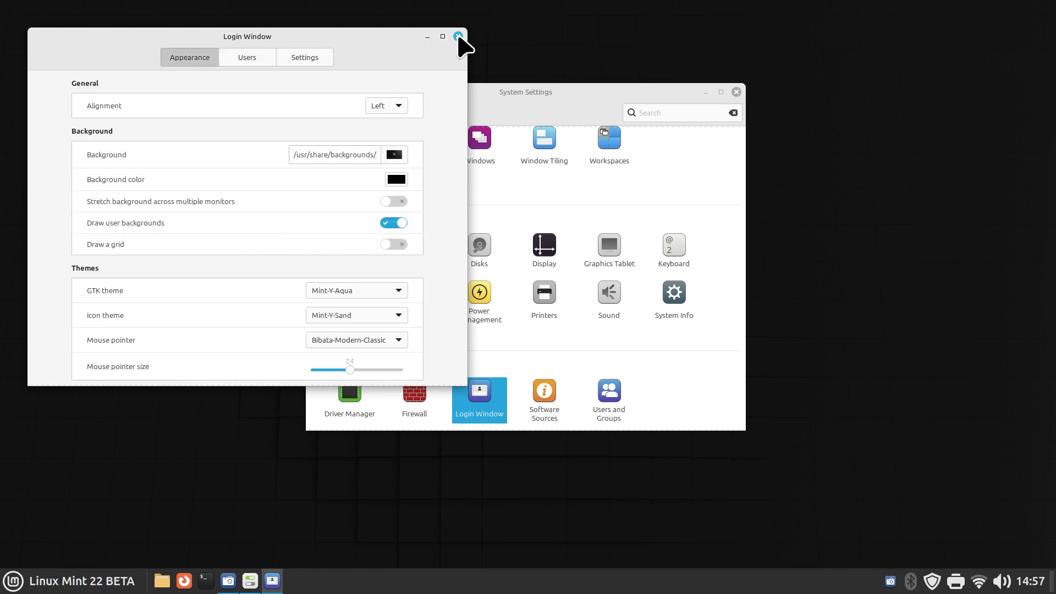
click(458, 37)
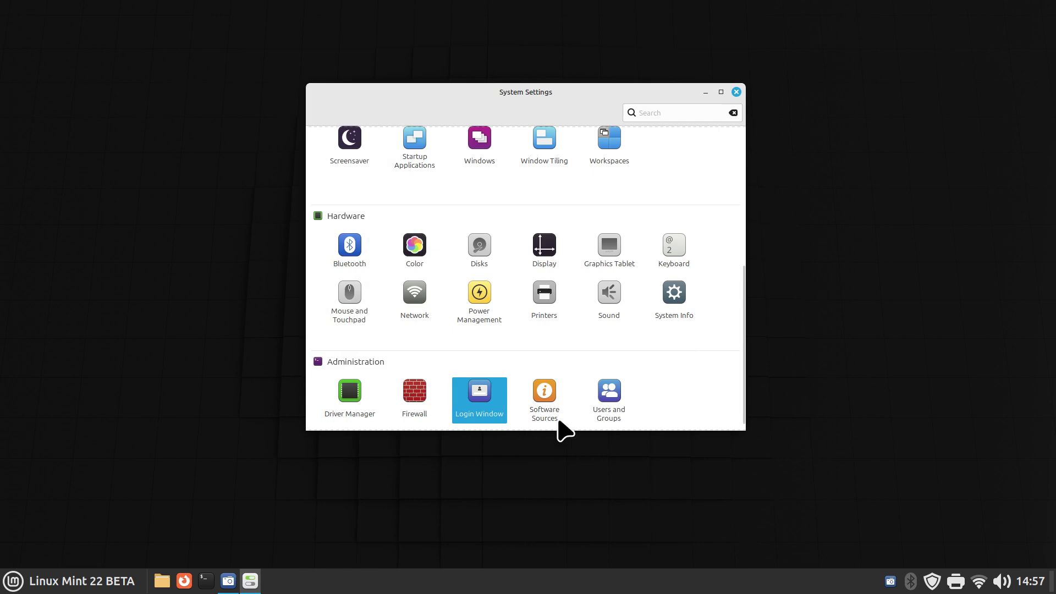
Step: Open Software Sources, authenticating with the administrator password
click(546, 392)
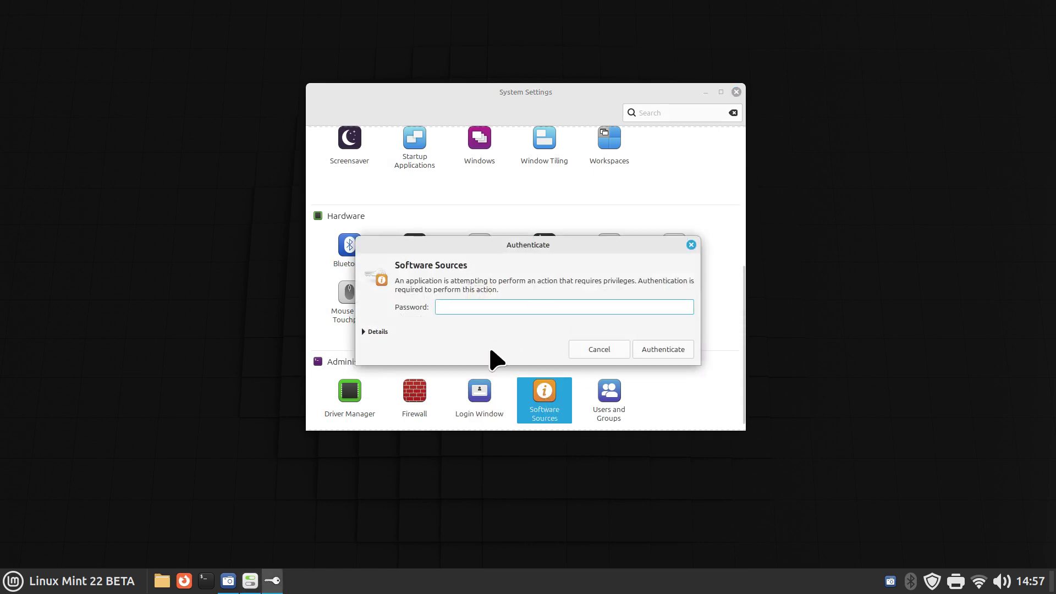
text(••••)
key(Return)
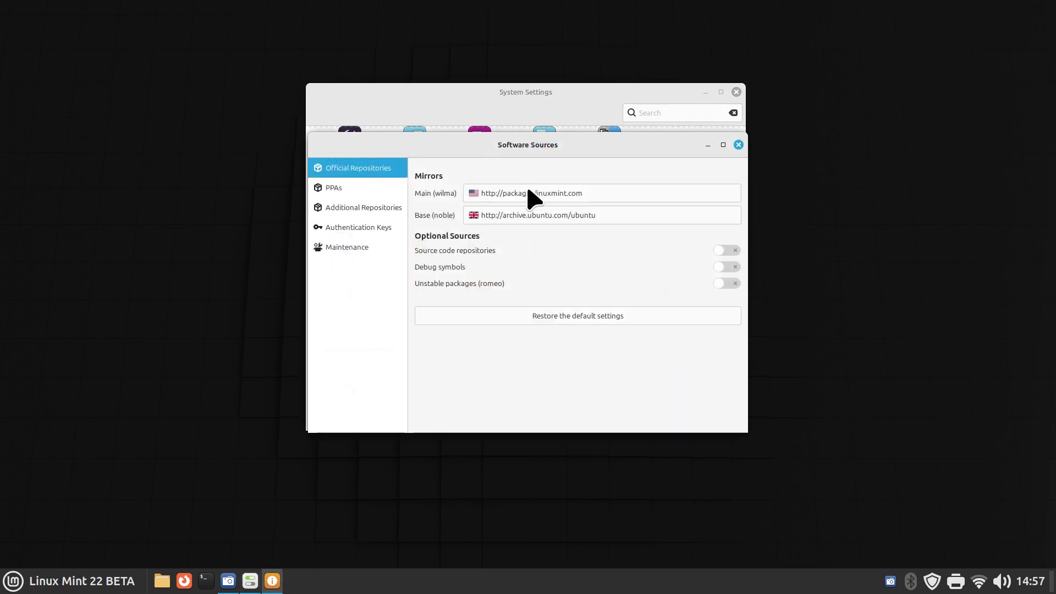
Step: Test mirrors for the Main (wilma) repository, keep the current one, and close Software Sources
click(542, 204)
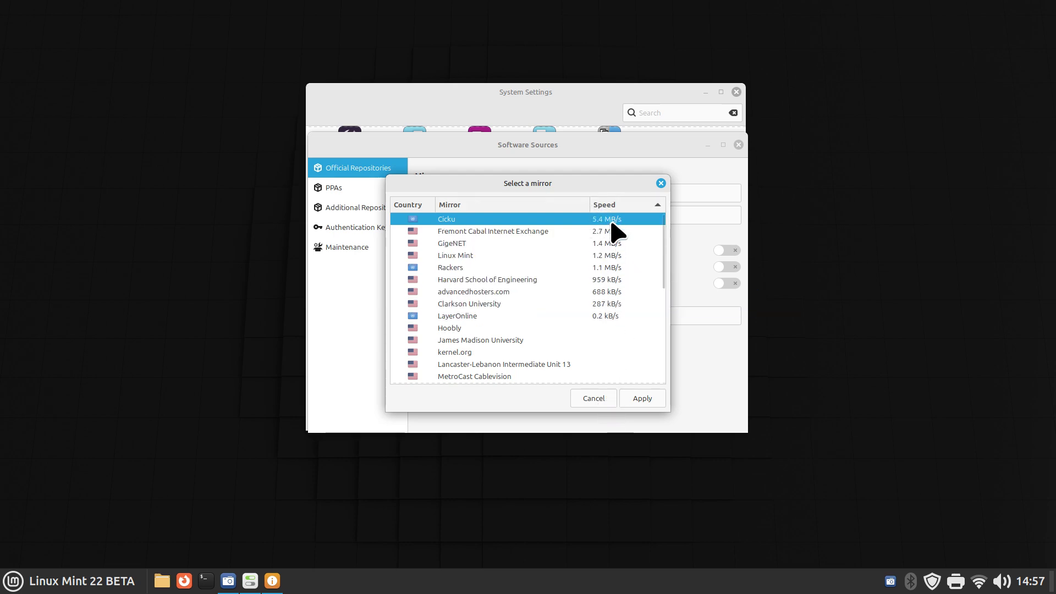
click(594, 400)
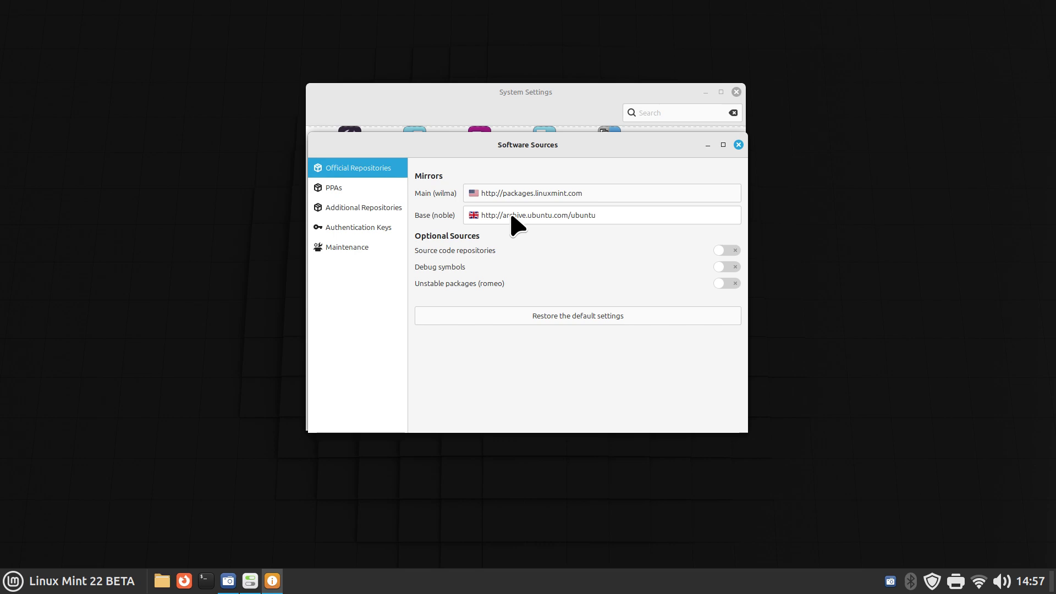
click(738, 144)
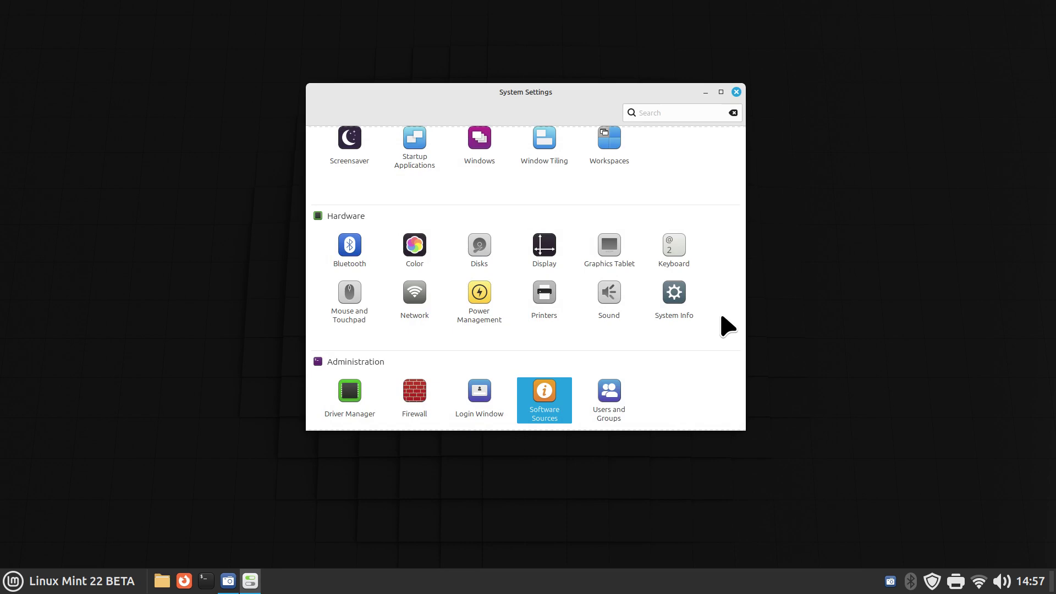
scroll(722, 317, down, 1)
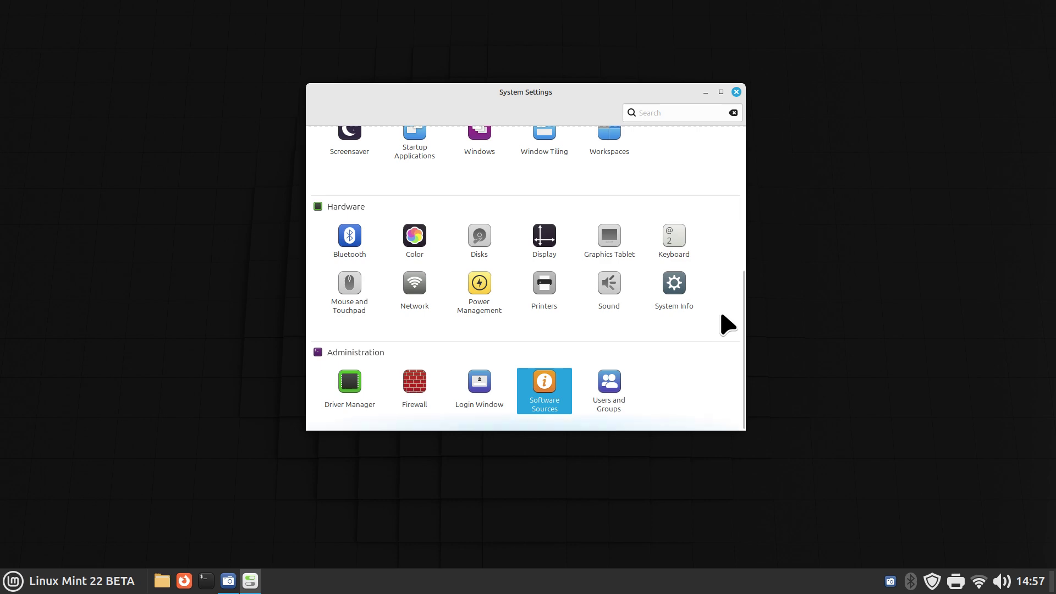
Step: Close System Settings and open the Home folder in Nemo, centred on screen
click(736, 92)
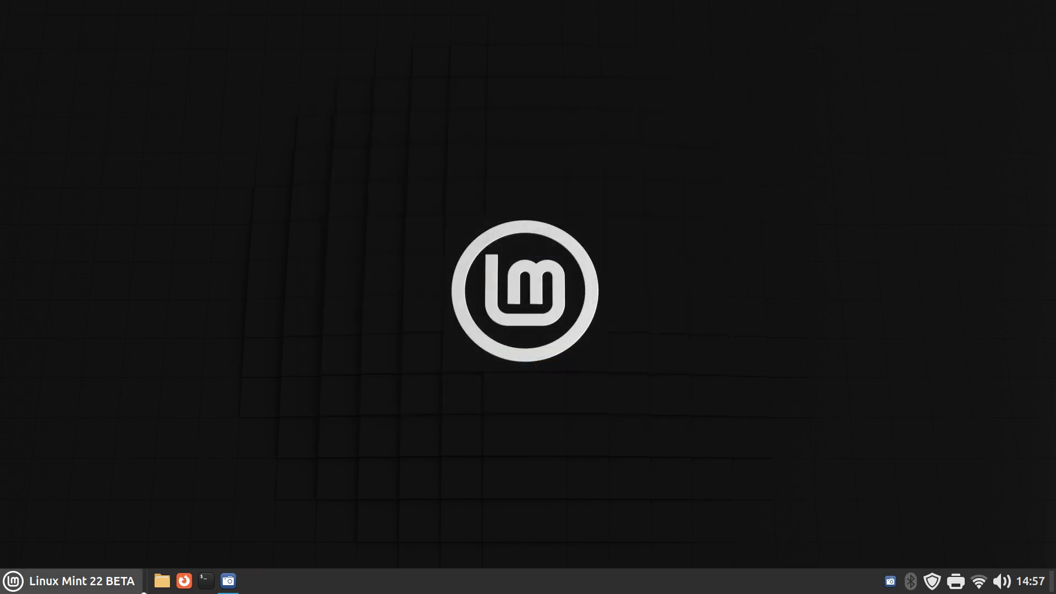
click(157, 587)
drag(222, 65, 435, 94)
Step: View Nemo's About box showing version 6.2, then dismiss it
click(360, 114)
click(374, 161)
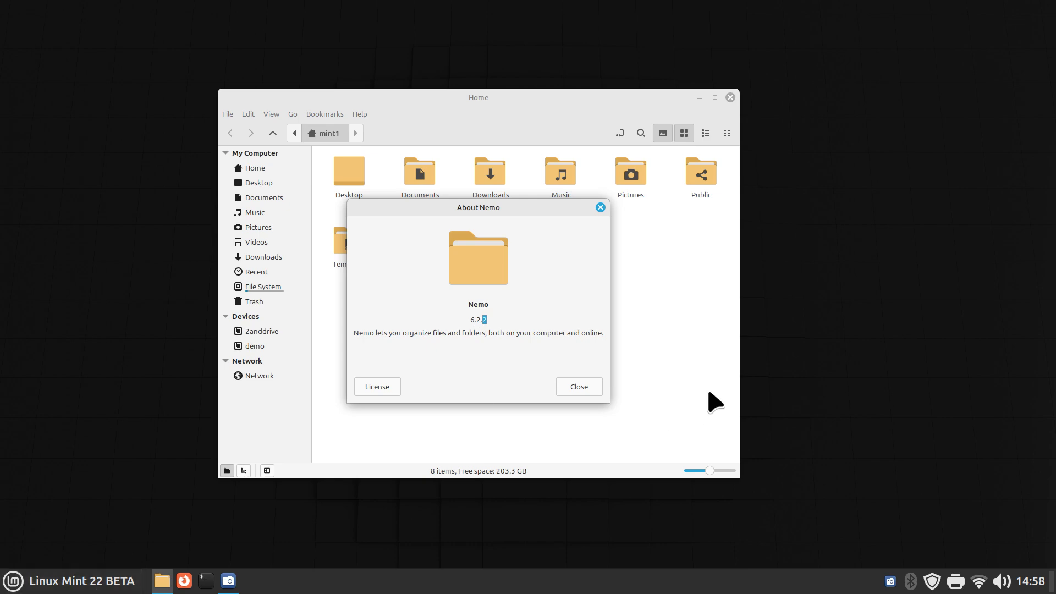
click(578, 388)
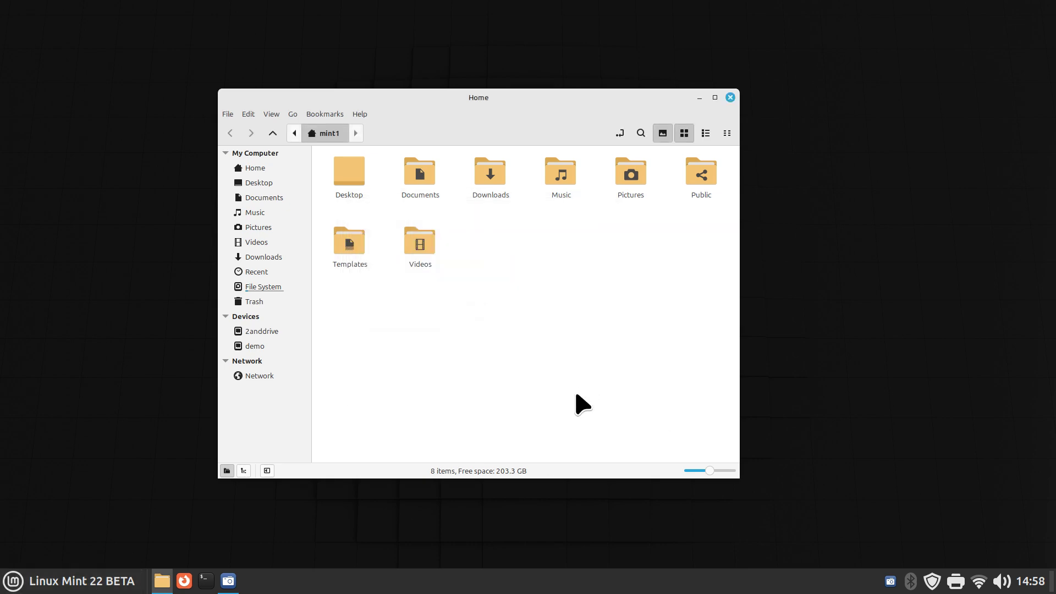
Step: Make the Home folder icons smaller with Ctrl+scroll
scroll(545, 341, up, 3)
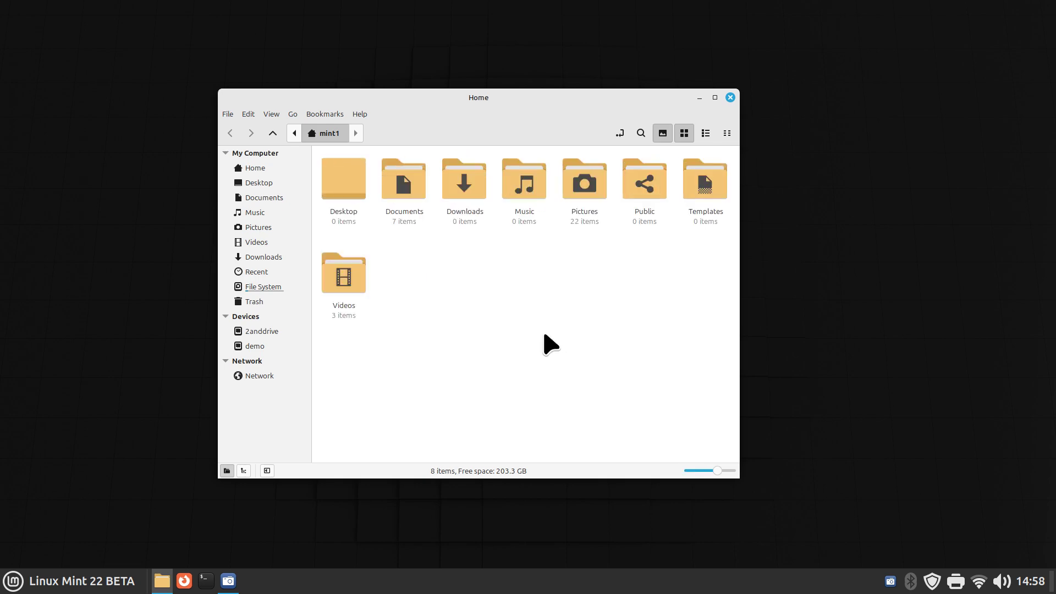
scroll(544, 338, down, 4)
scroll(545, 339, up, 1)
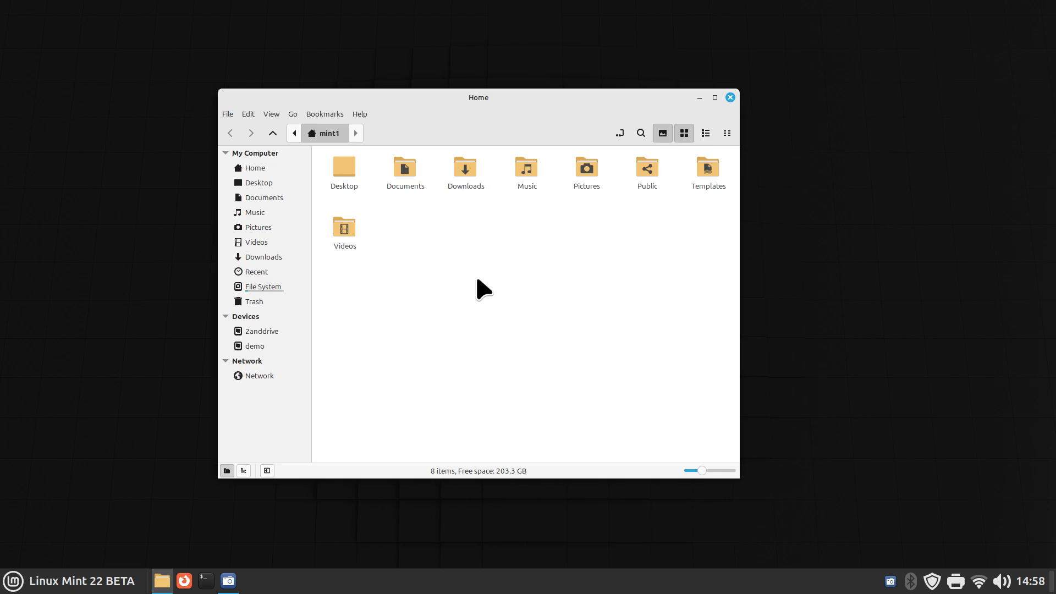
Step: Open System Settings from the panel menu and close it again
right_click(365, 580)
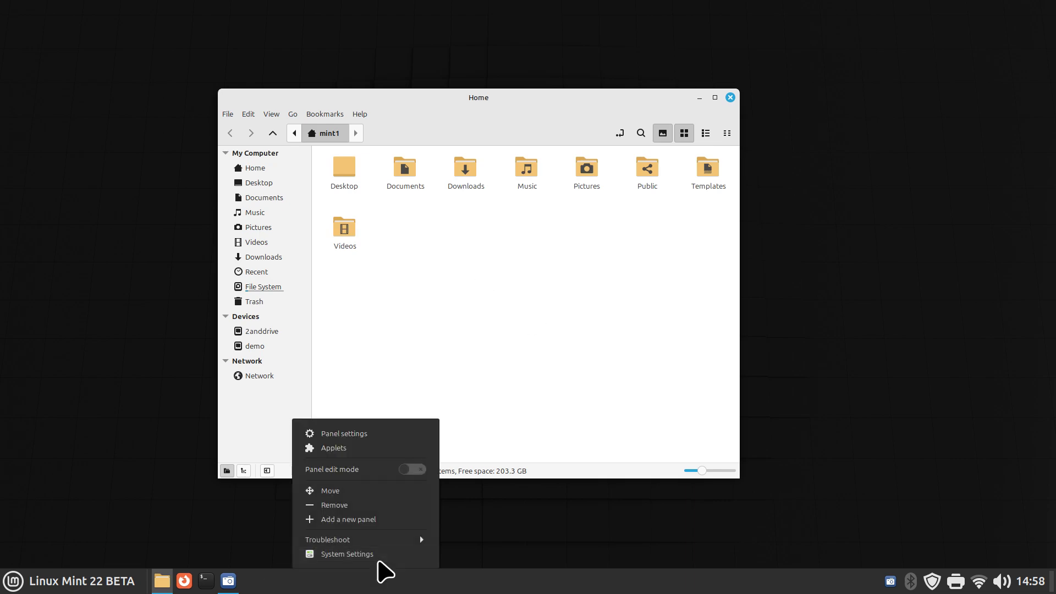
click(380, 557)
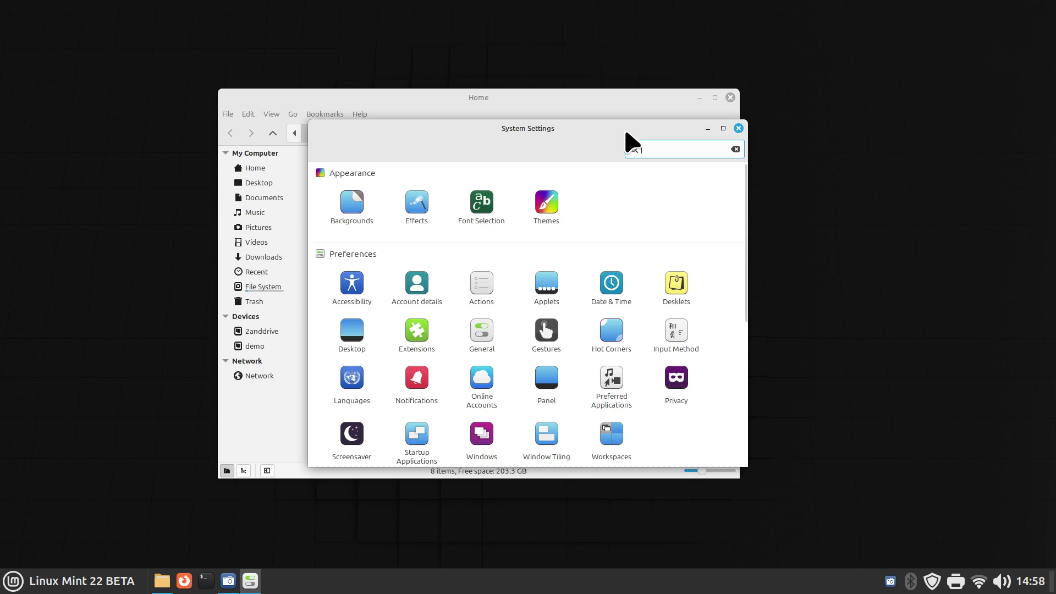
click(739, 128)
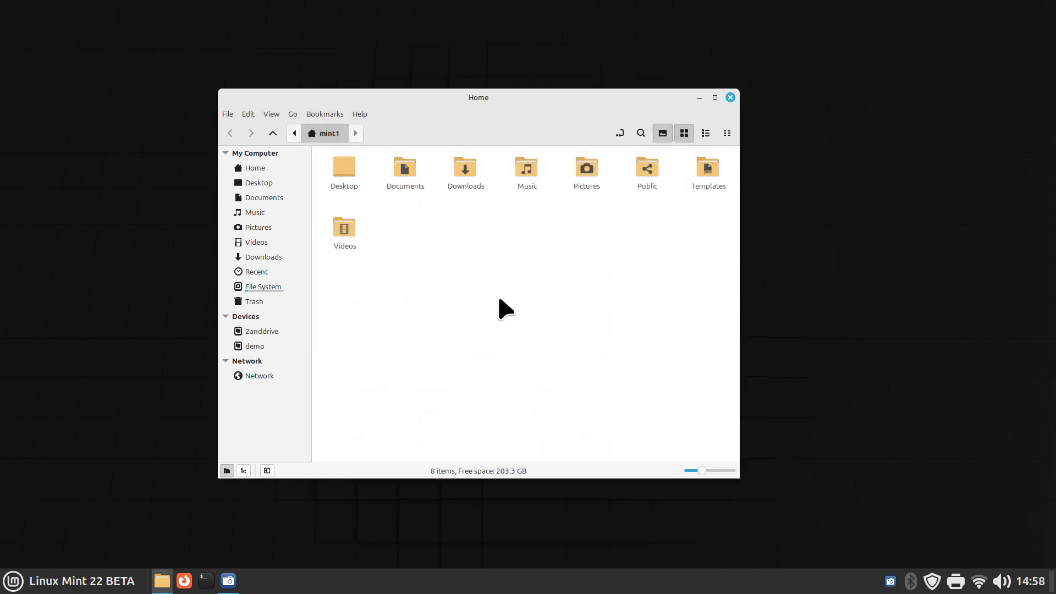
Step: Show hidden files, enlarge icons one step, select .icons, then hide hidden files again
key(ctrl+h)
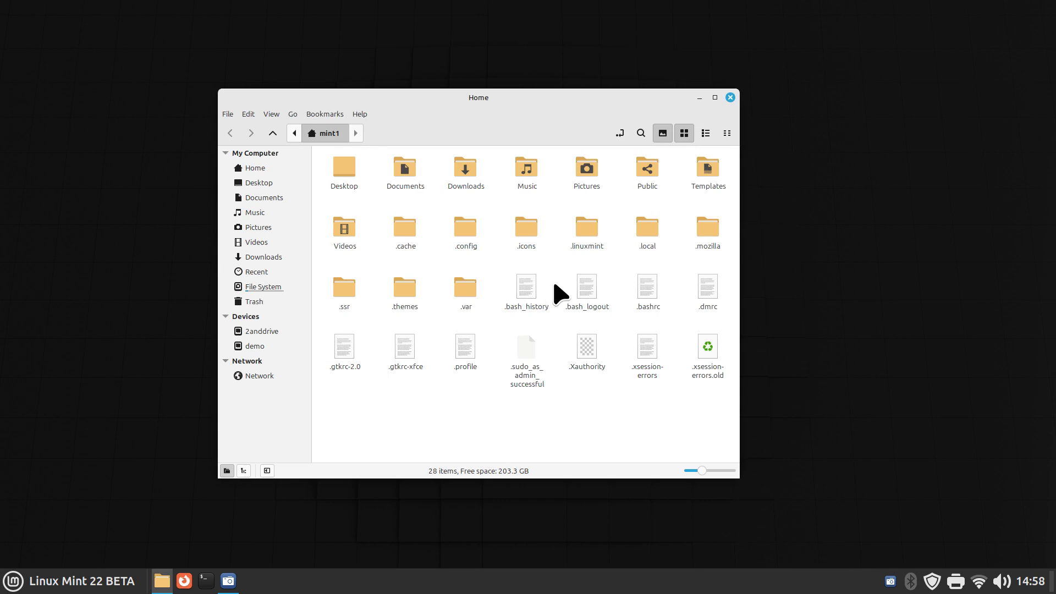
key(ctrl+plus)
click(631, 250)
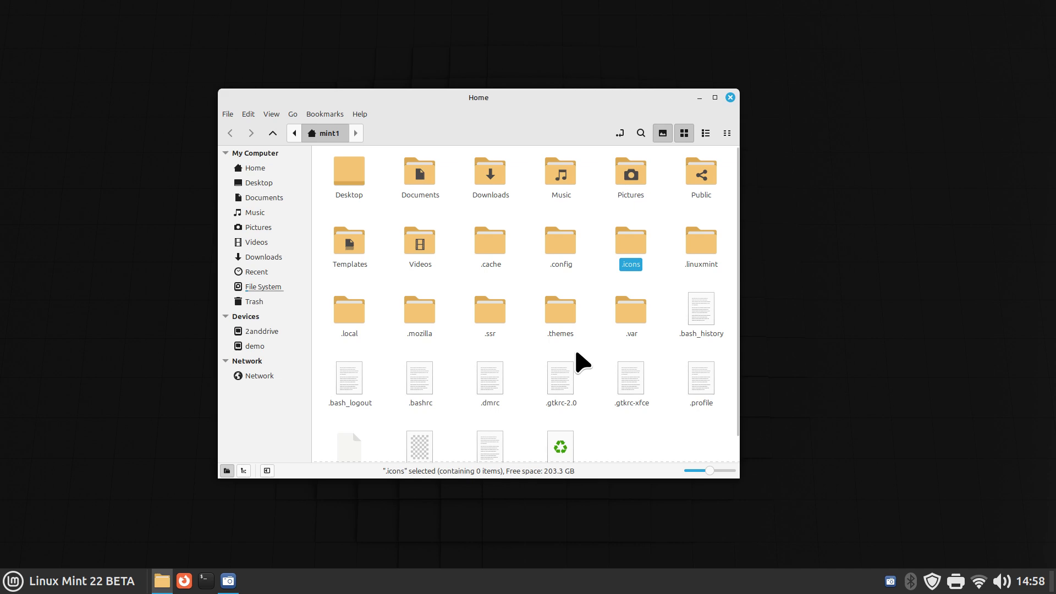
key(ctrl+h)
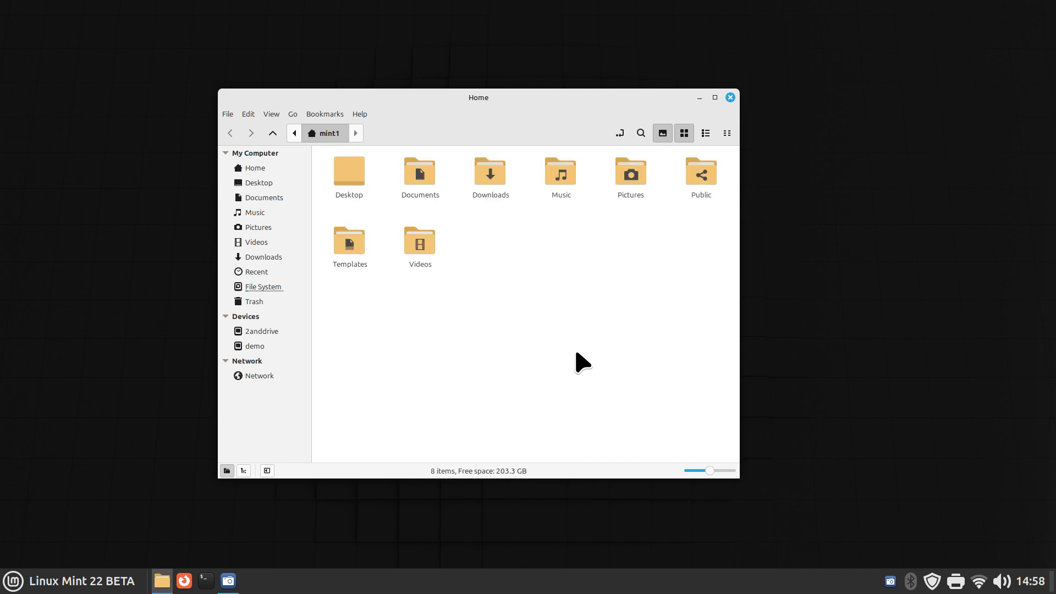
Step: Show the Plugins page of Nemo's File Management Preferences with actions and extensions
click(248, 115)
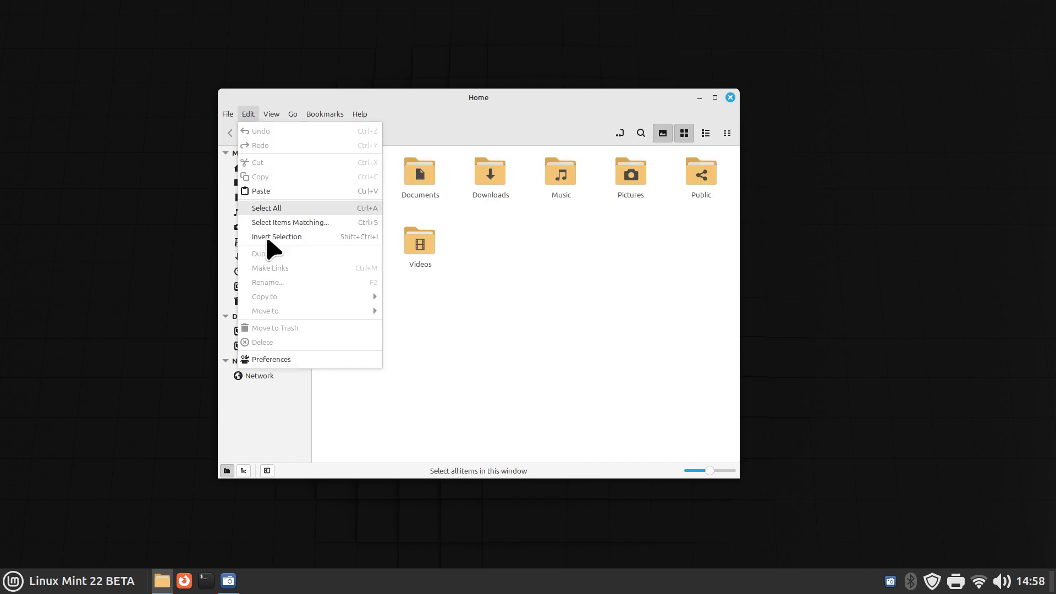
click(272, 359)
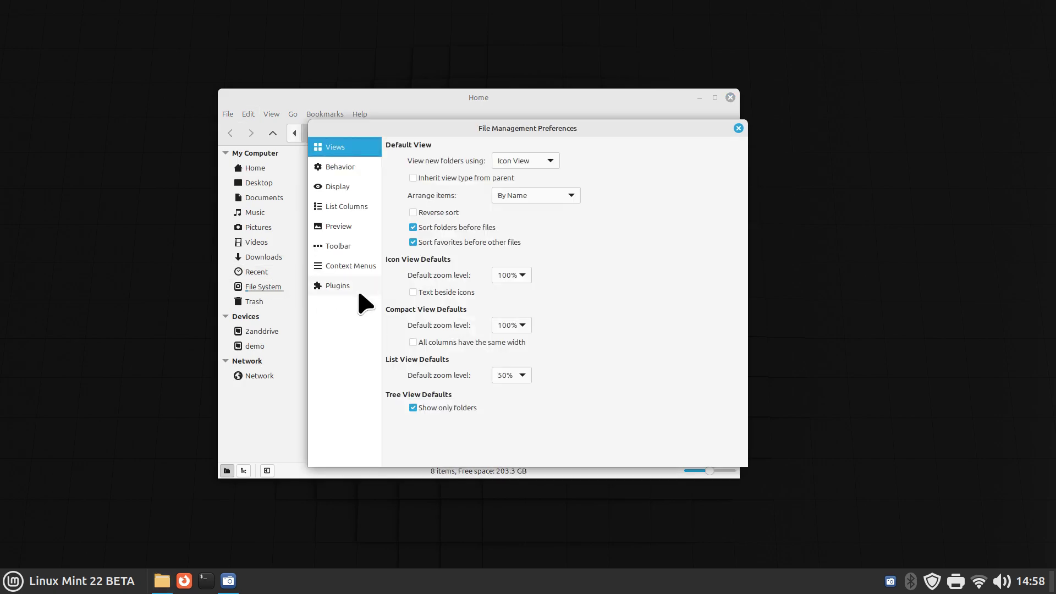
click(359, 291)
drag(519, 132, 370, 124)
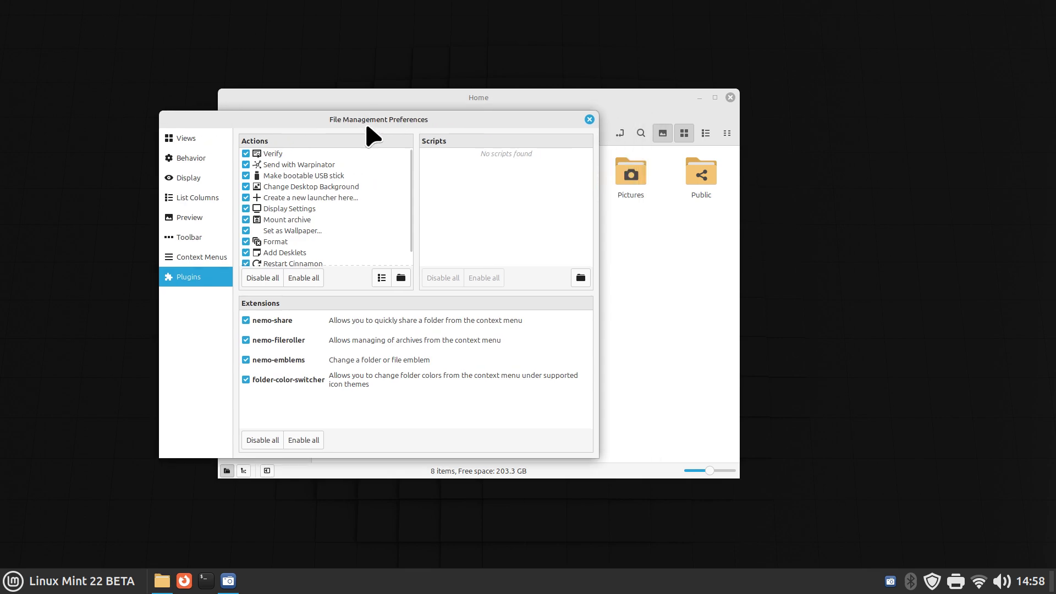
Step: Review the Actions Layout page in System Settings, then close System Settings
right_click(380, 577)
click(406, 553)
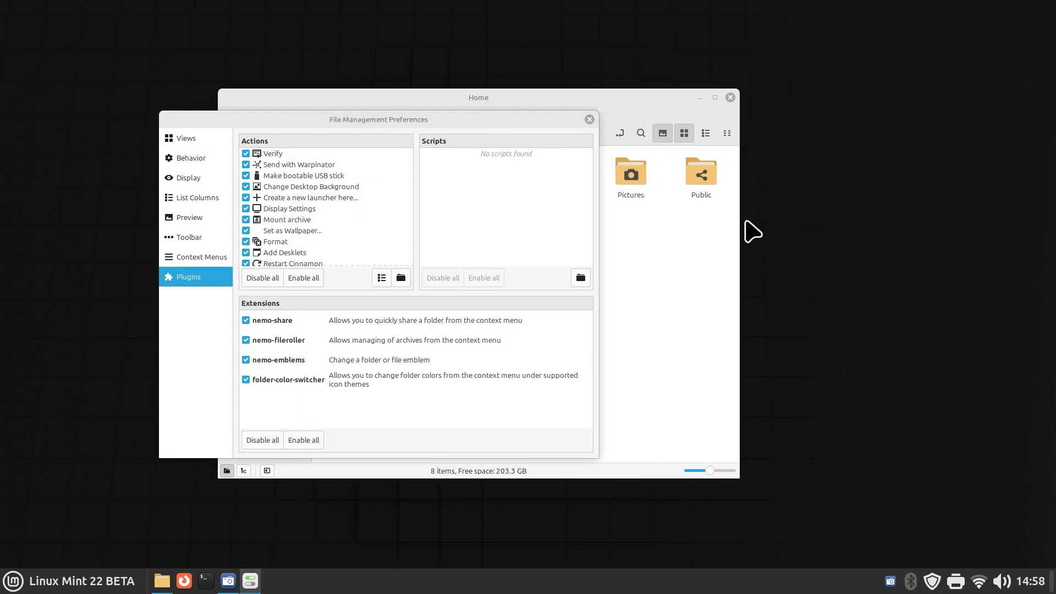
click(482, 283)
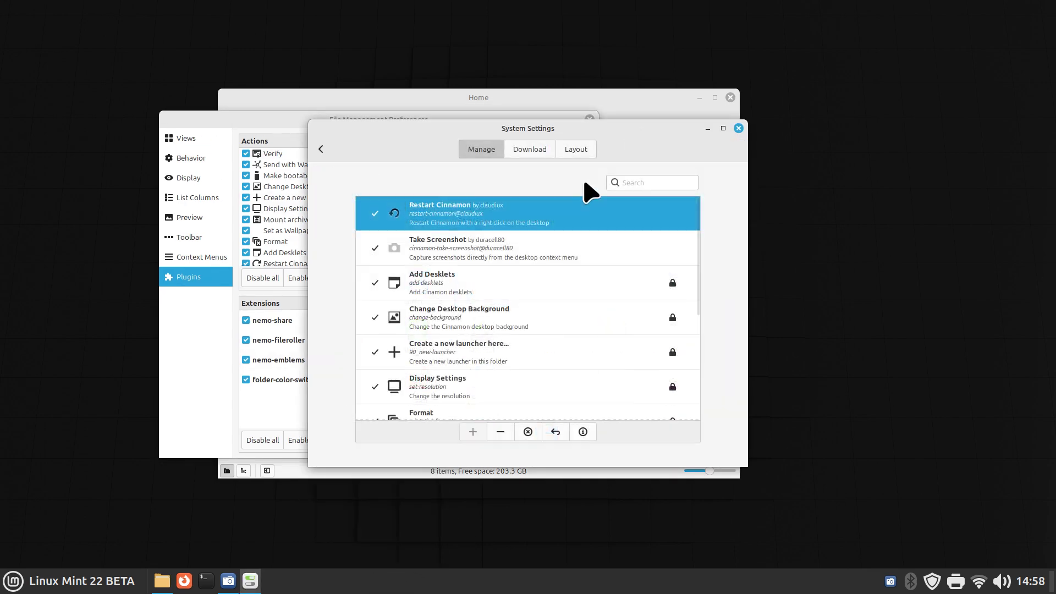
click(584, 150)
drag(573, 137, 842, 148)
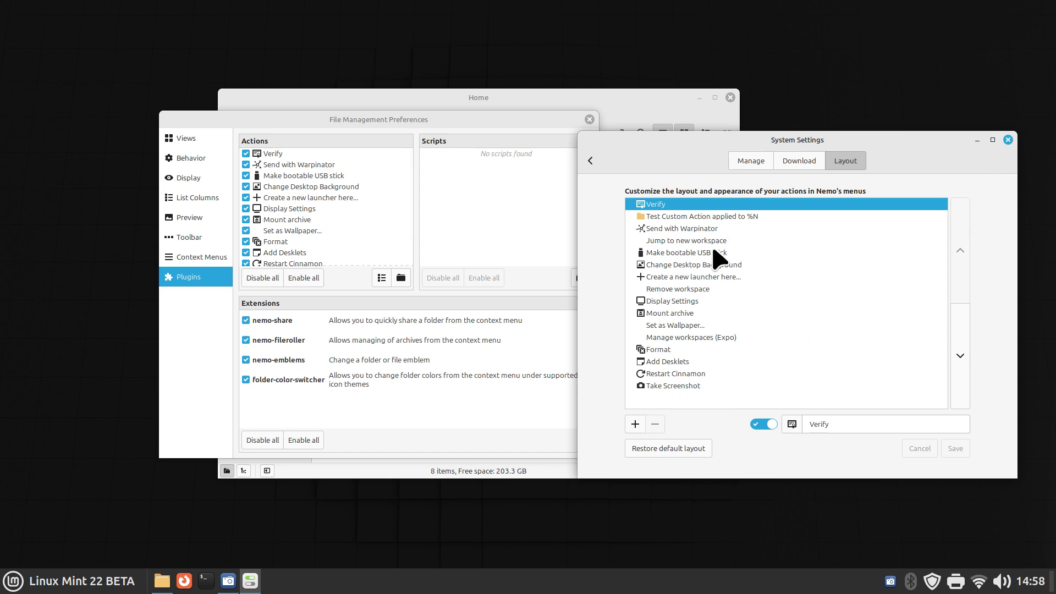
click(1008, 140)
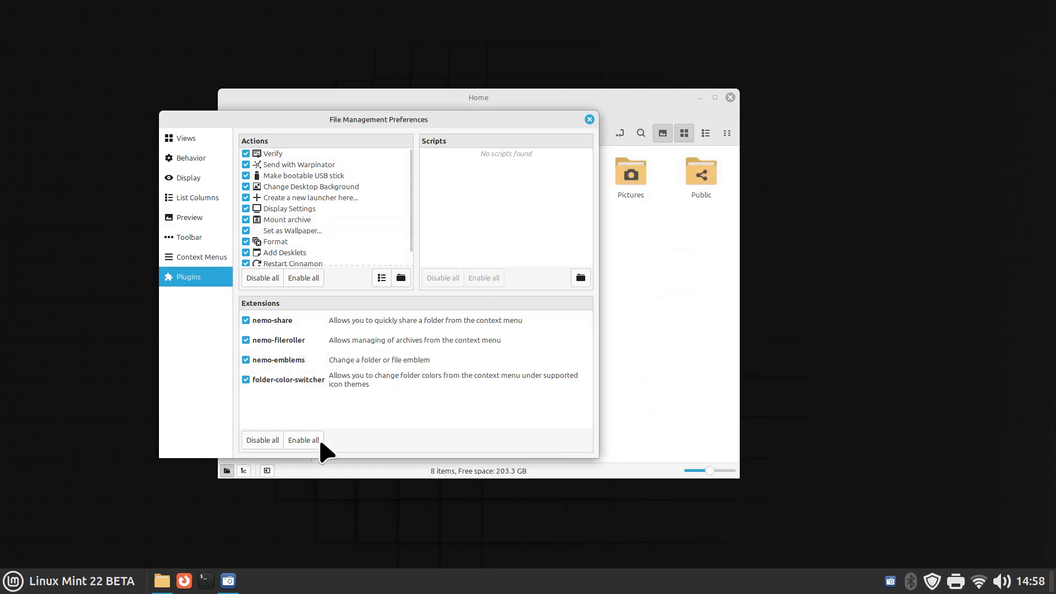
Step: Close Preferences and cycle the folder through list, compact, and back to icon view
click(589, 119)
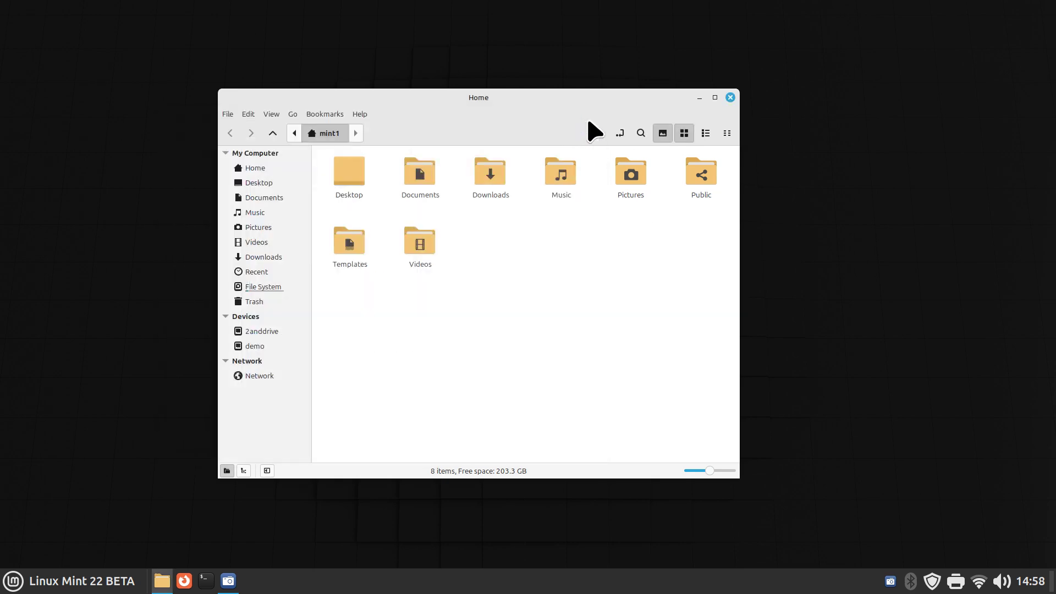
click(706, 133)
click(726, 133)
click(684, 133)
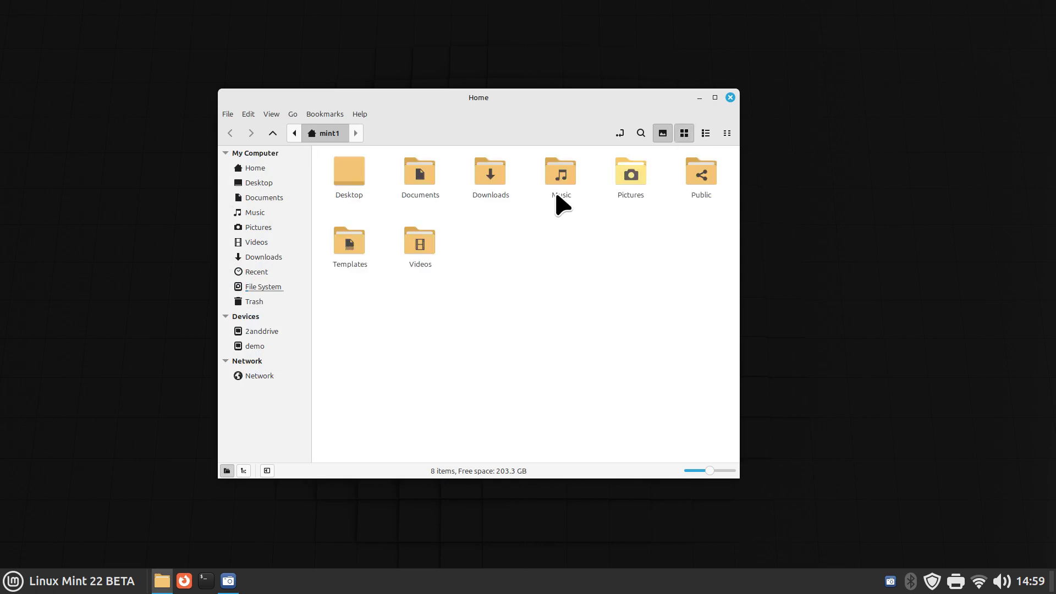
Step: Show Pictures at maximum thumbnail size and quick-preview 12.jpg
click(259, 228)
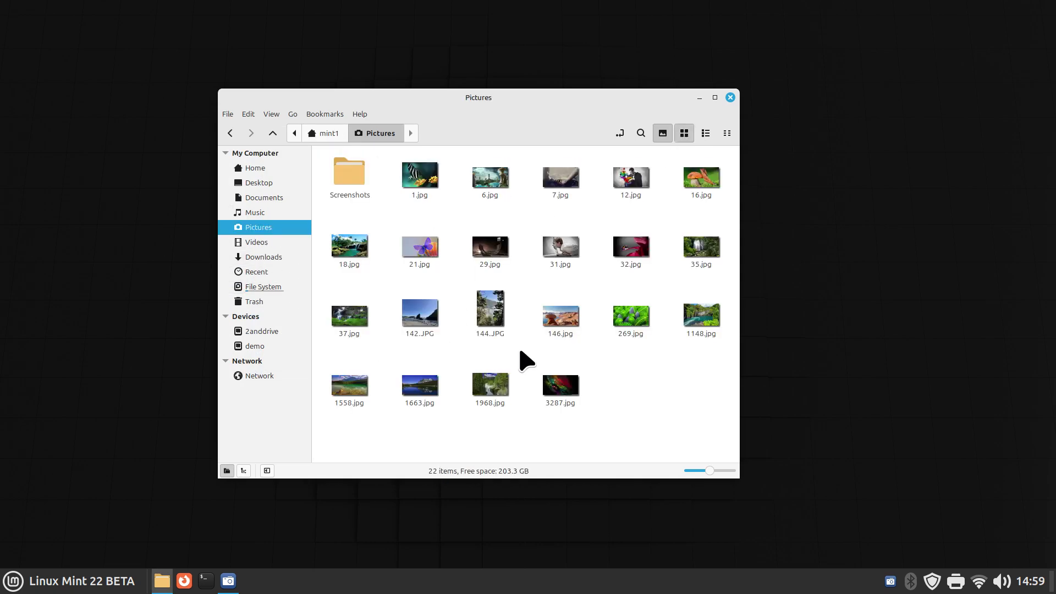
scroll(630, 410, up, 3)
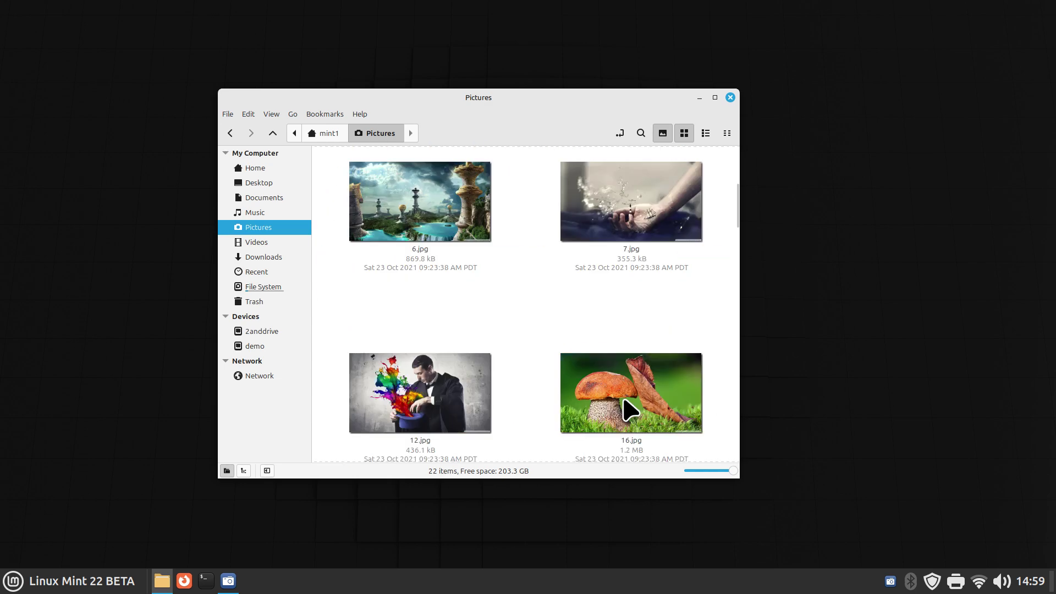
click(440, 412)
key(space)
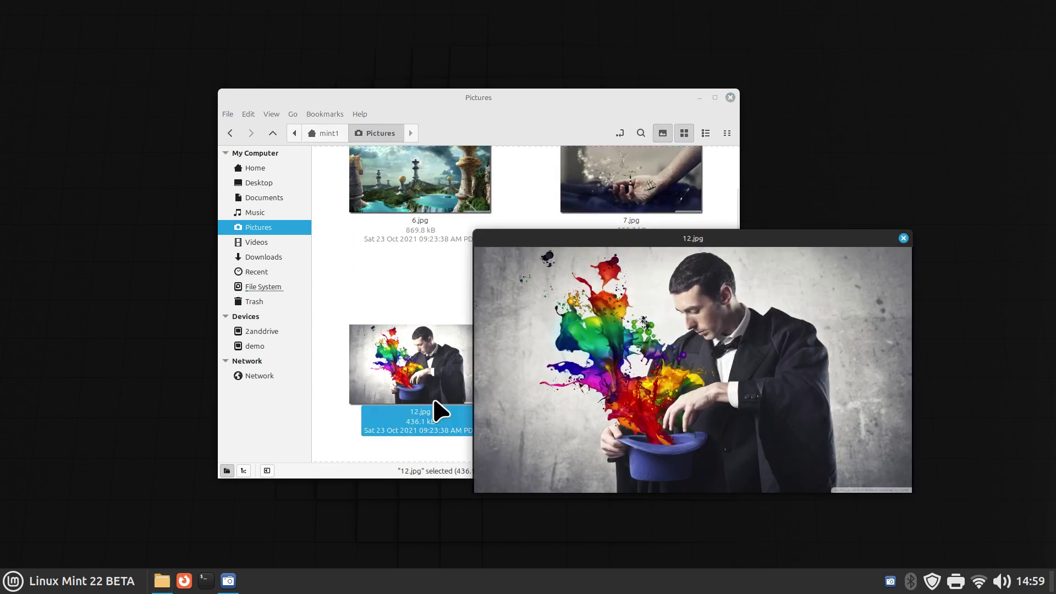
key(space)
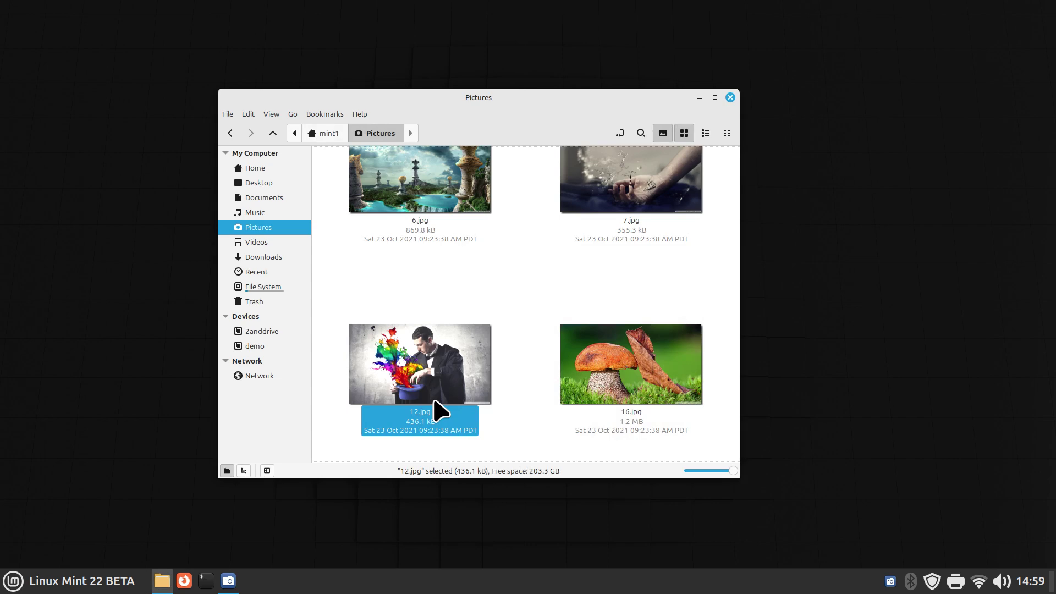
Step: Open 12.jpg (1920 × 1080, image 1 of 21) in the image viewer
double_click(437, 389)
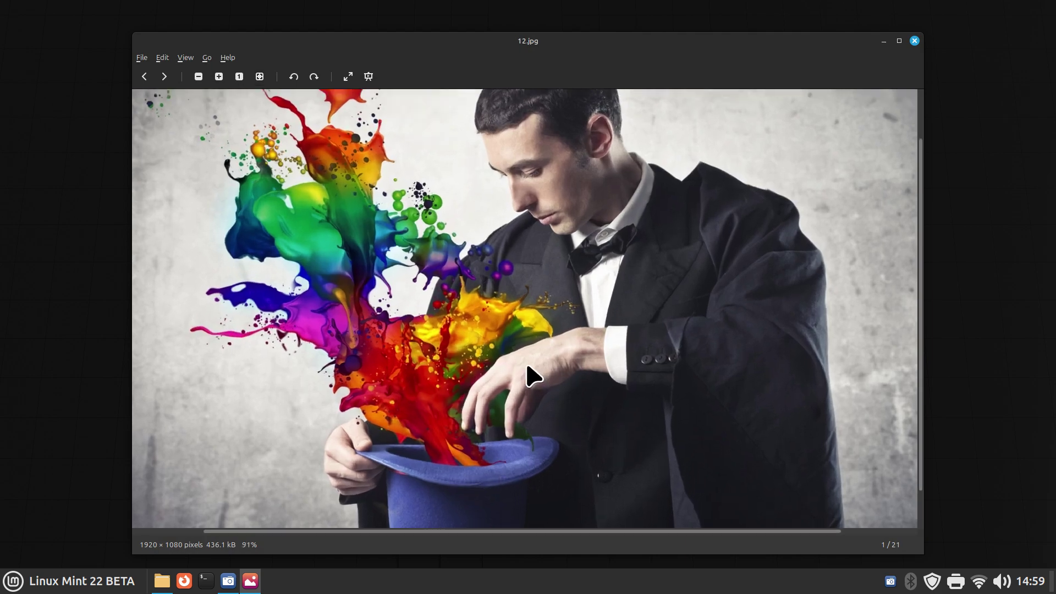
scroll(536, 389, up, 7)
scroll(536, 389, down, 1)
scroll(536, 389, up, 1)
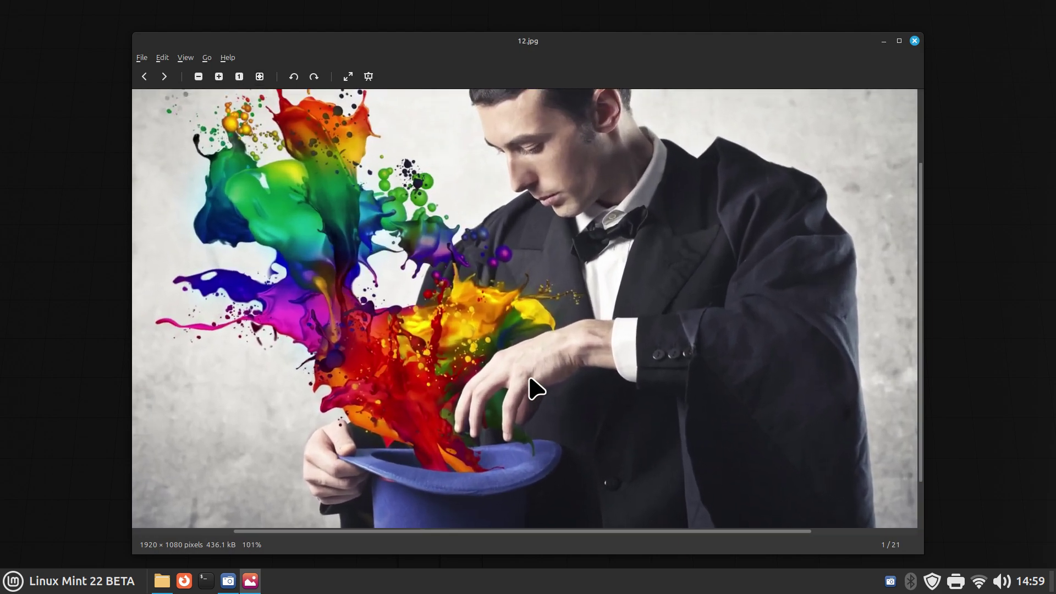
scroll(536, 389, down, 1)
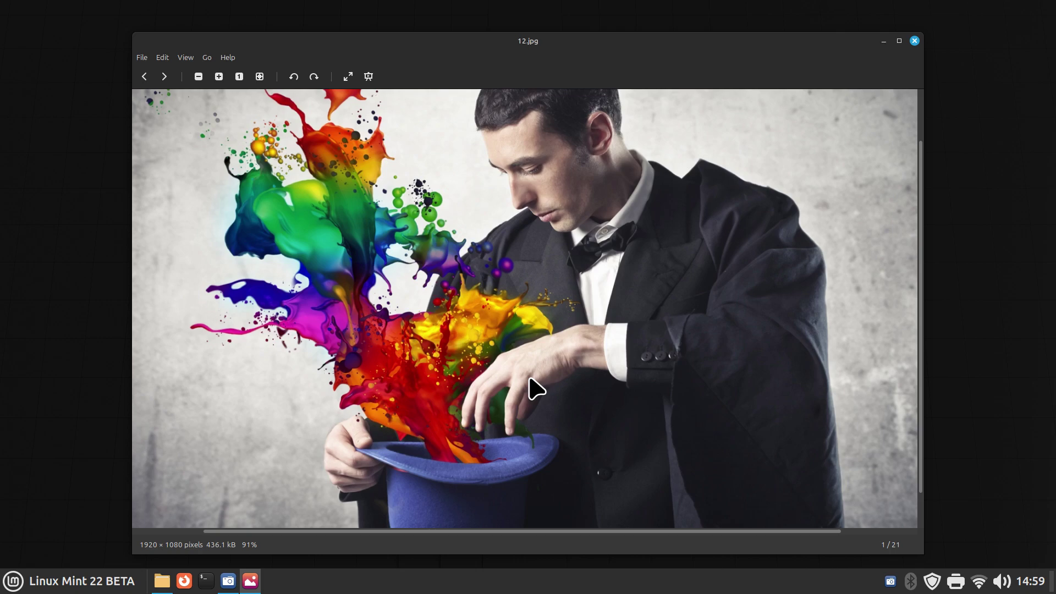
Step: Set 12.jpg as the desktop wallpaper and close the Pictures window
key(Escape)
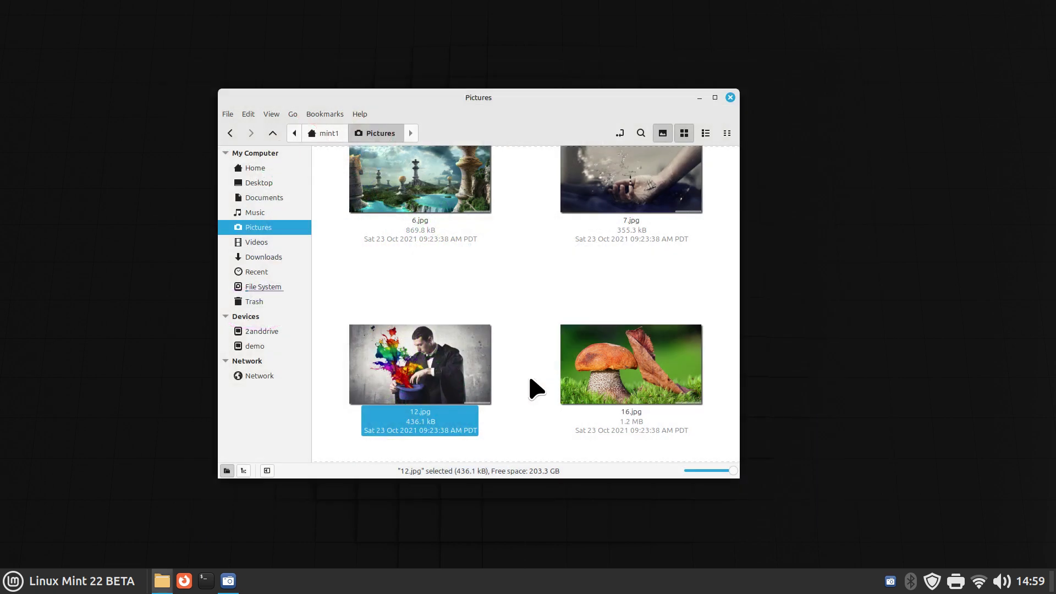
right_click(412, 354)
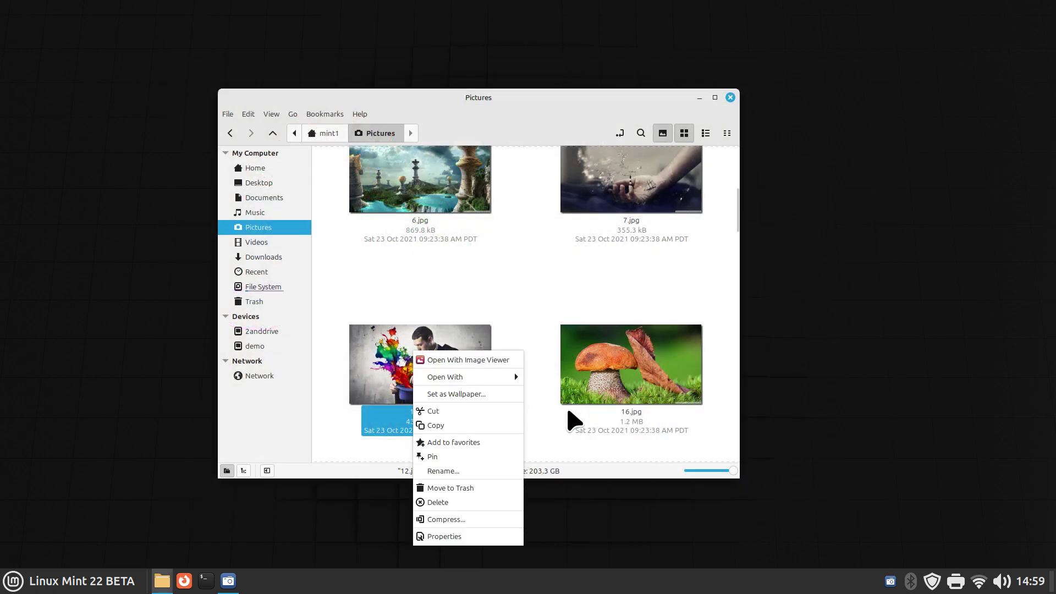
click(473, 393)
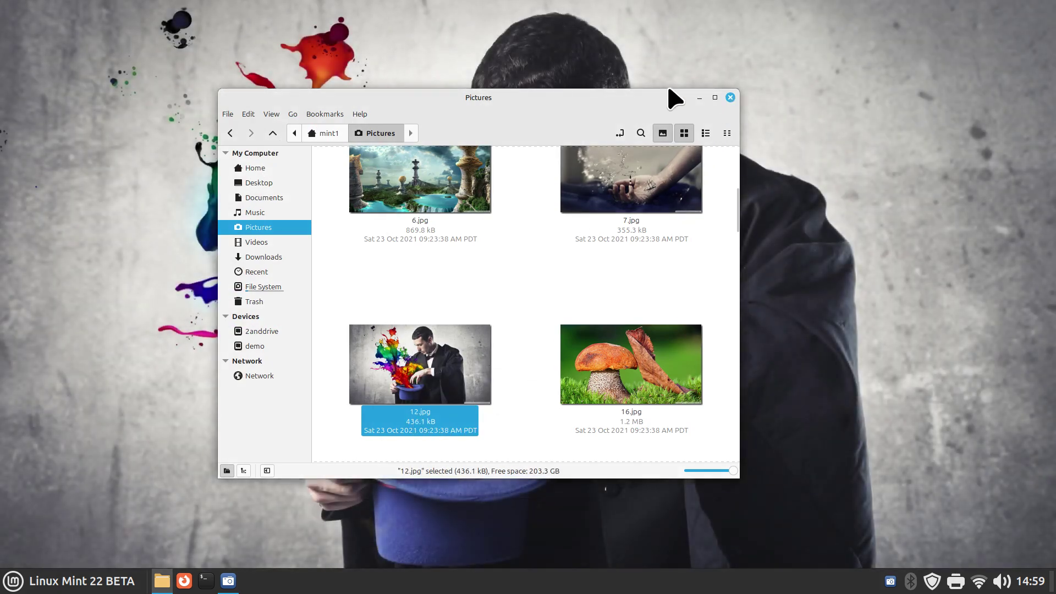
click(730, 97)
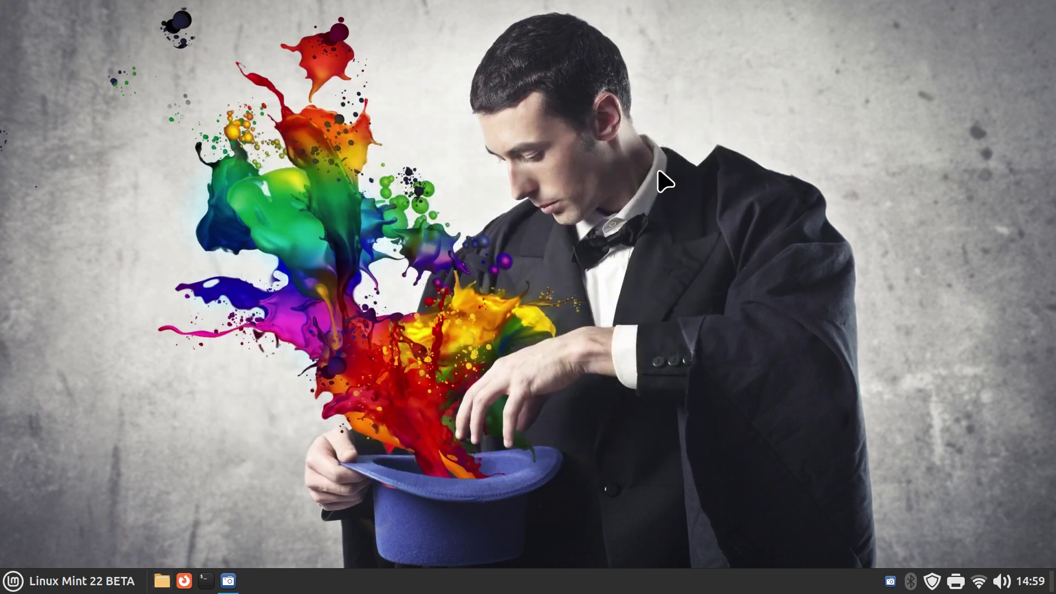
Step: Restore the dark Linux Mint logo background from the desktop background chooser
right_click(414, 132)
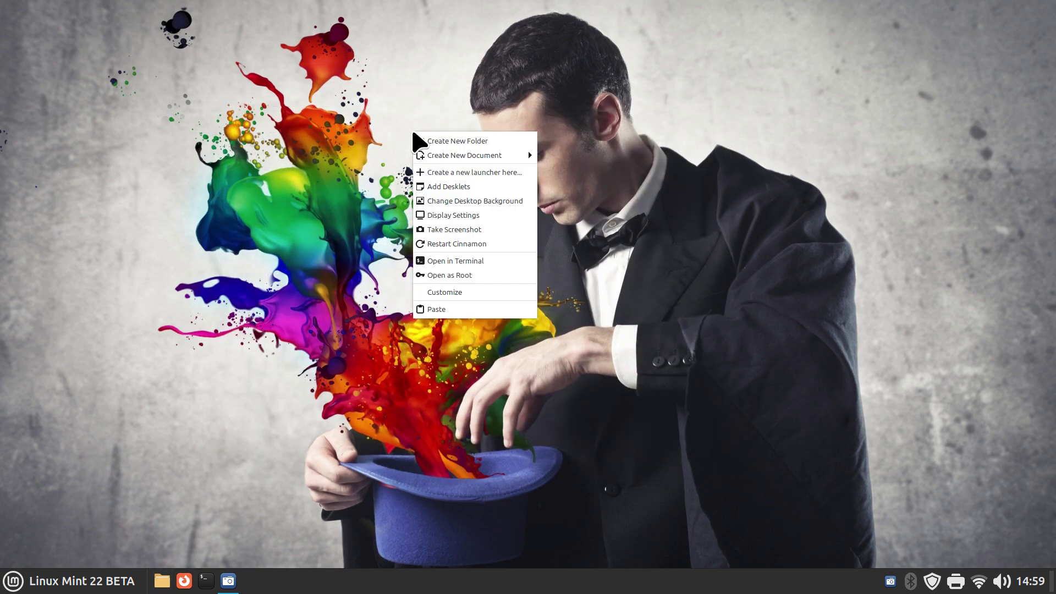
click(491, 201)
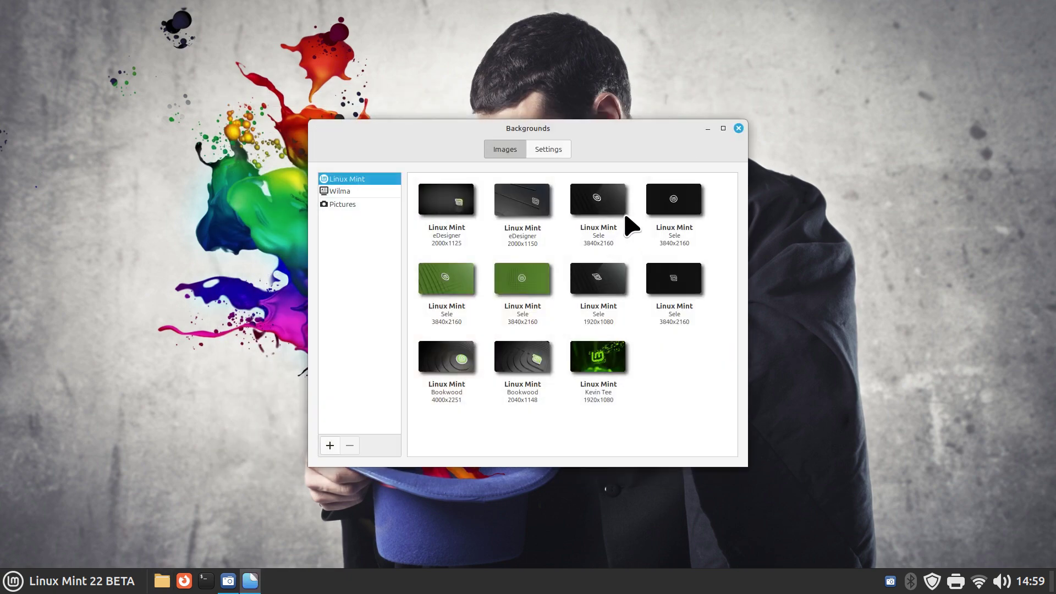
click(670, 207)
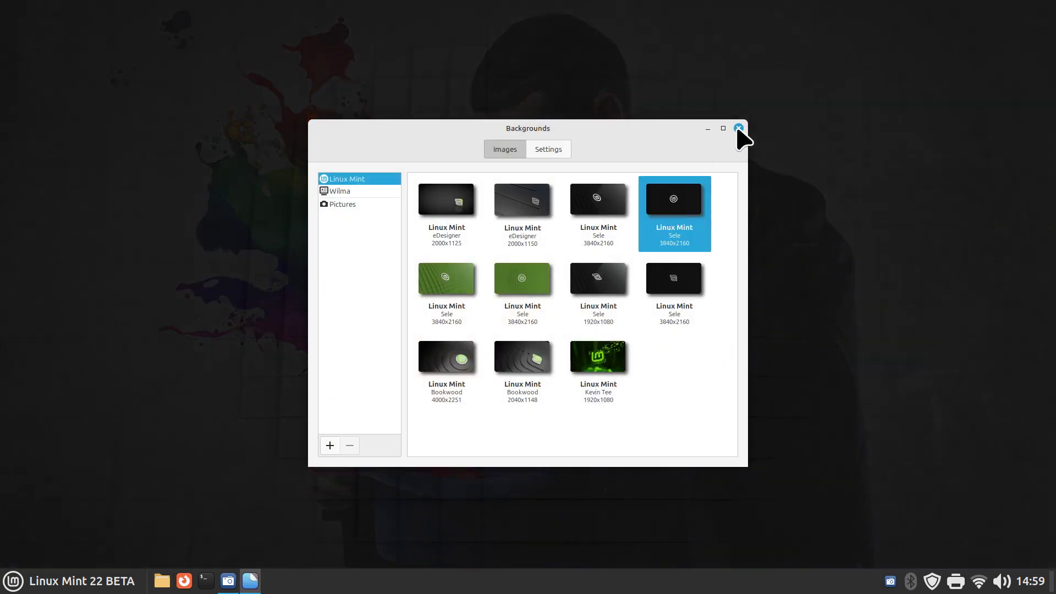
click(739, 128)
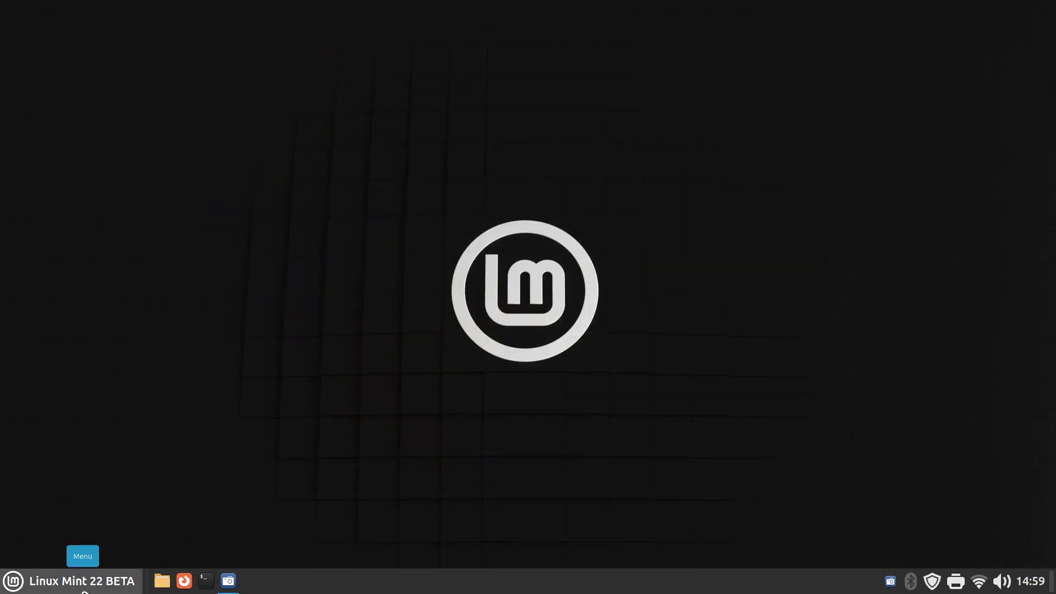
Step: Open Home in Nemo, mount the USBSTICK drive from the sidebar, and close its window
click(163, 581)
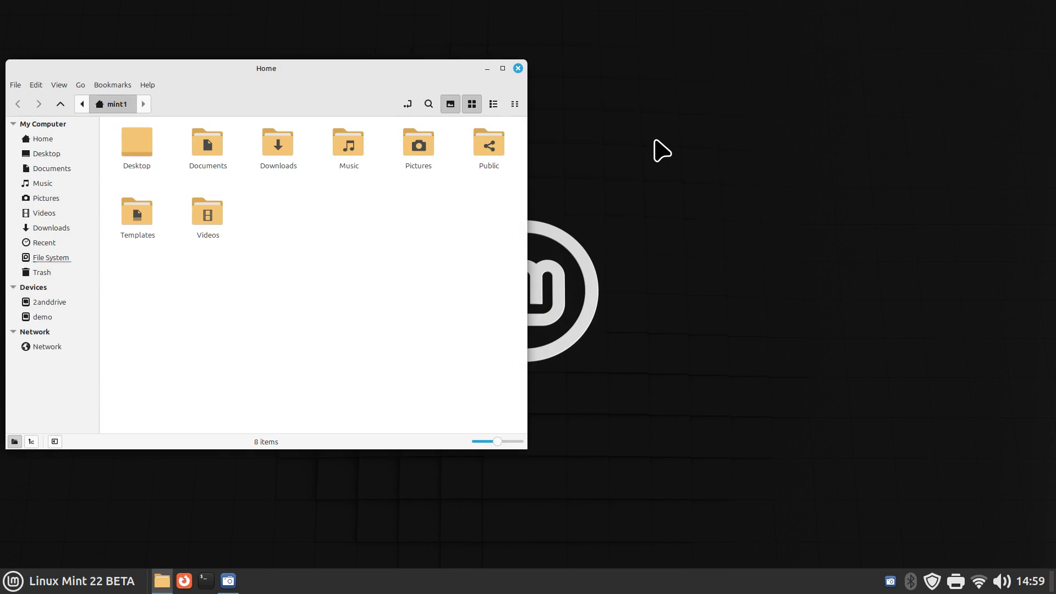
drag(286, 67, 535, 108)
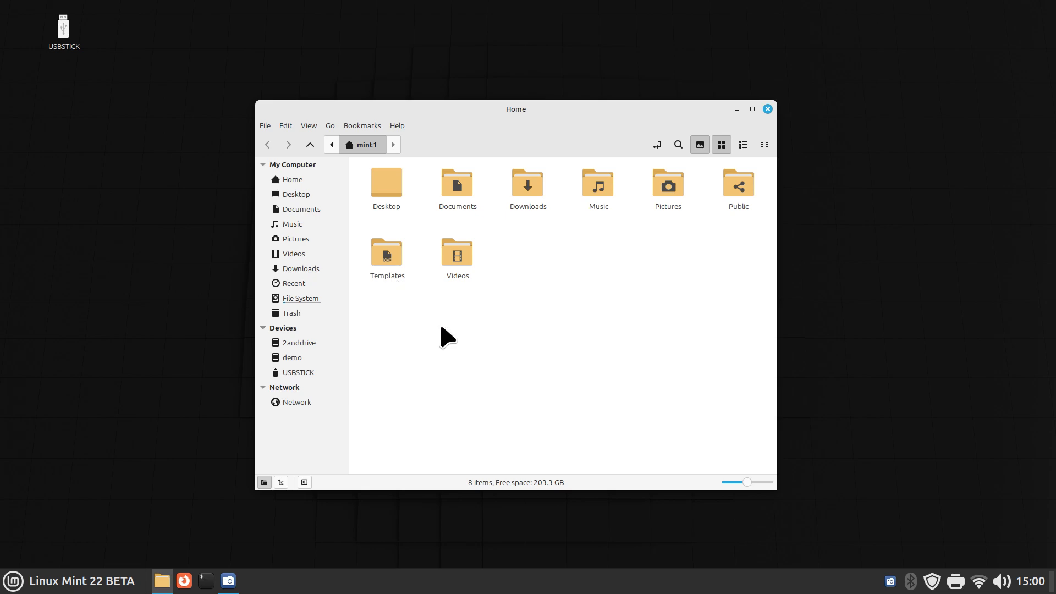
click(310, 375)
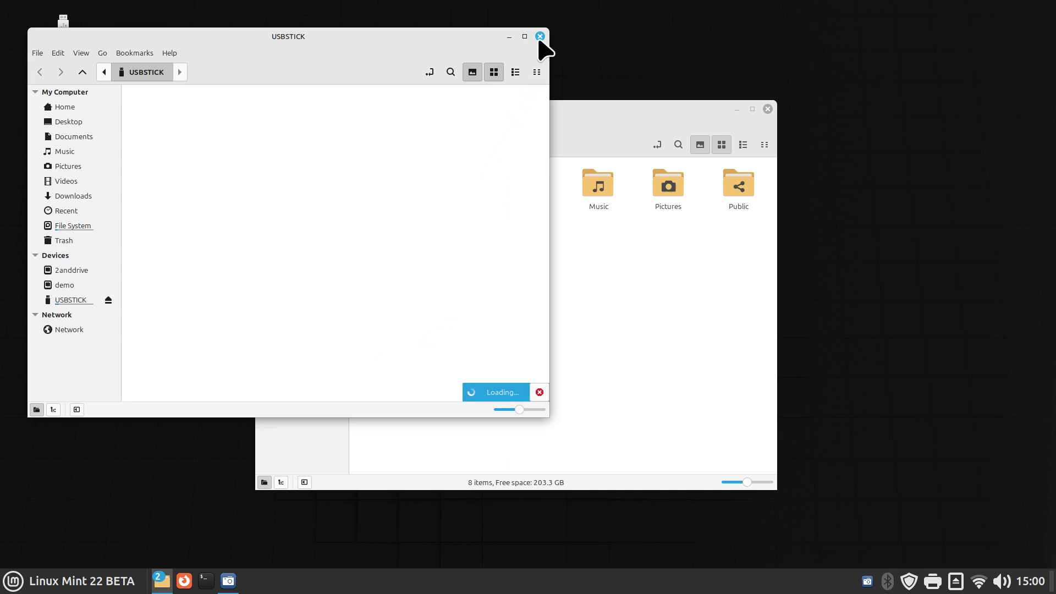
click(540, 37)
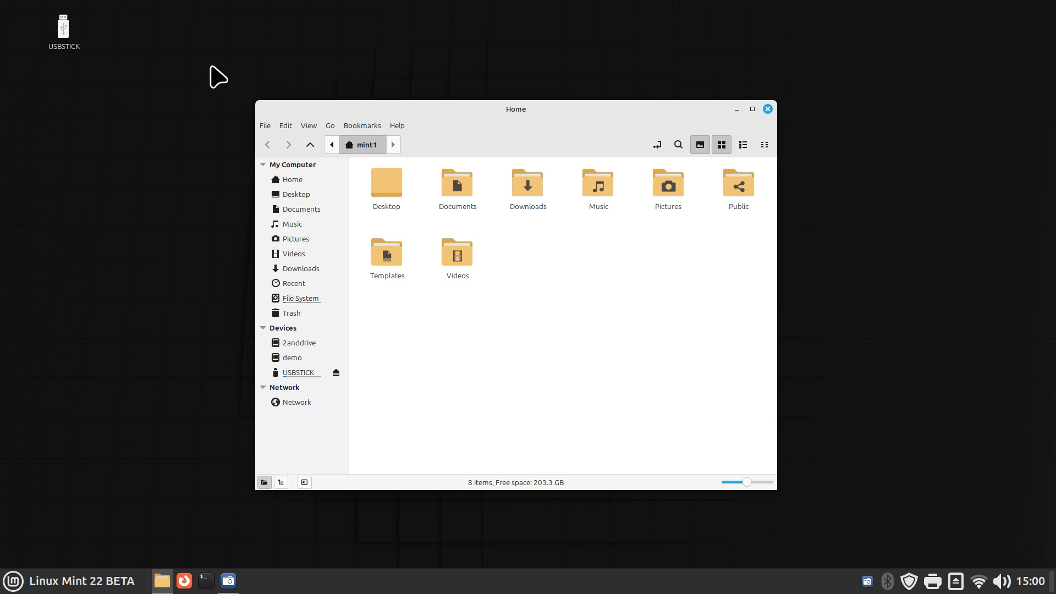
Step: Move the Home window right and review the desktop icon settings via Customize, then close them
drag(445, 122, 649, 110)
right_click(214, 174)
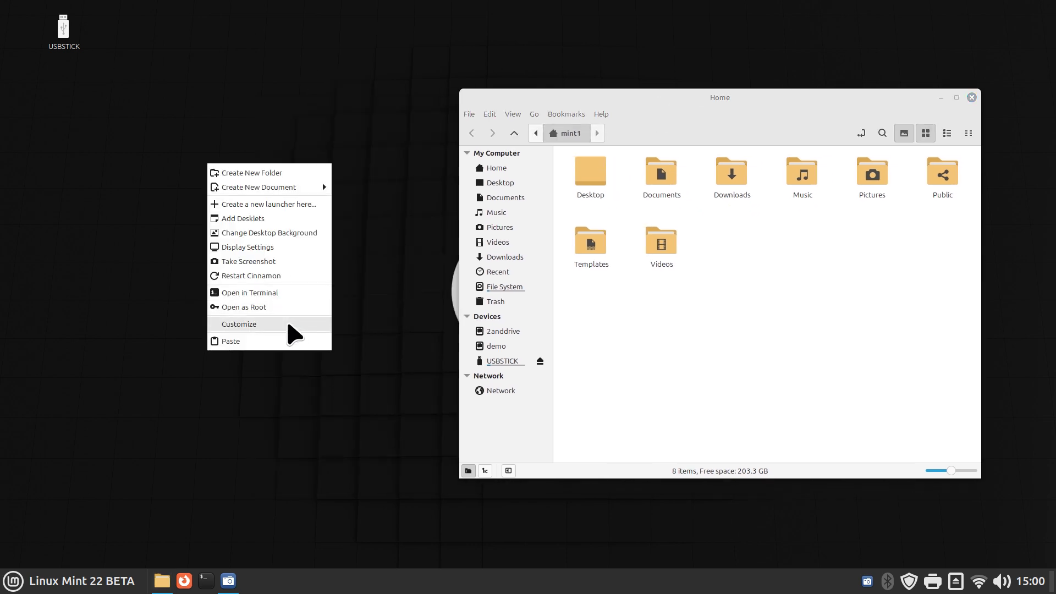
click(289, 329)
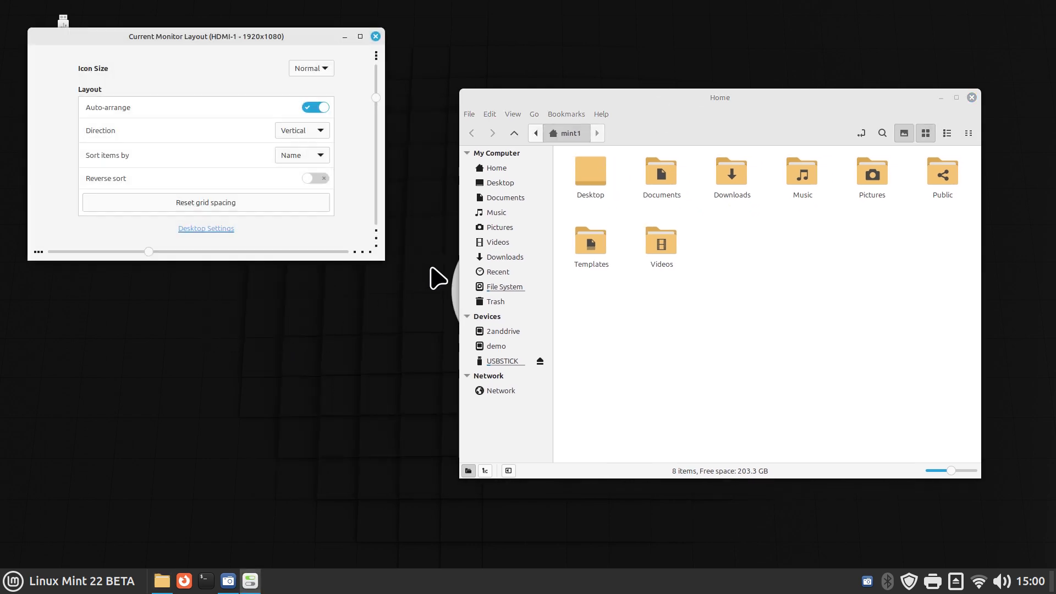
click(205, 230)
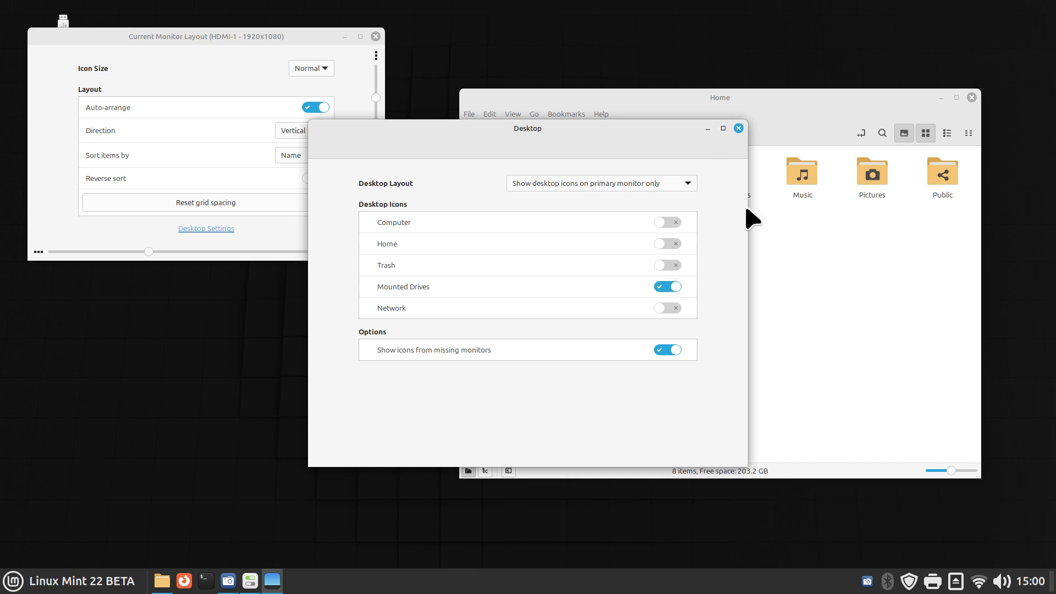
click(739, 129)
Step: Close the monitor layout settings, close the Home window, then reopen Home and centre it
click(376, 36)
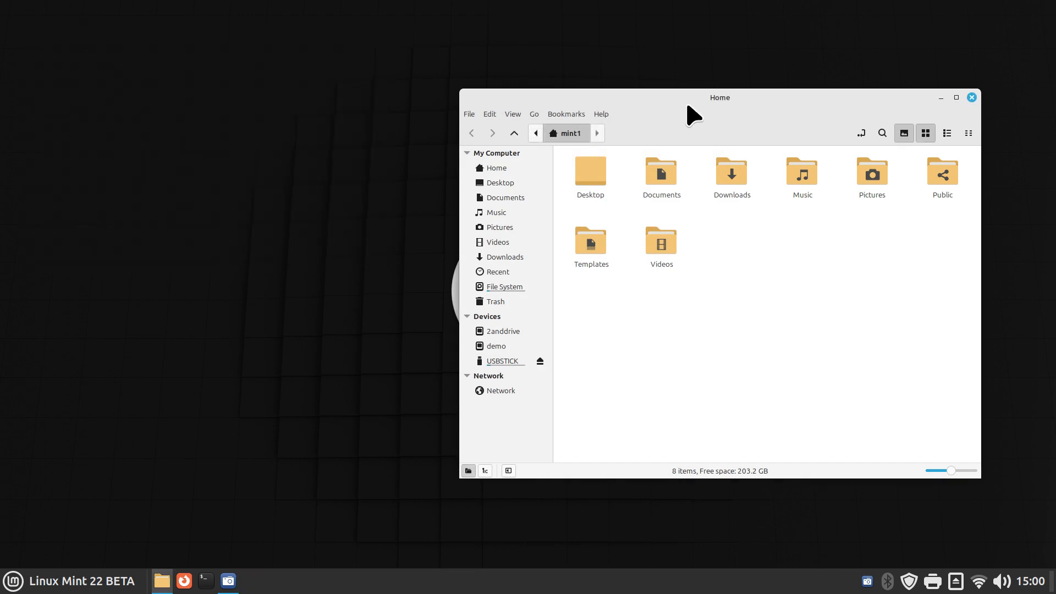
drag(688, 110, 408, 105)
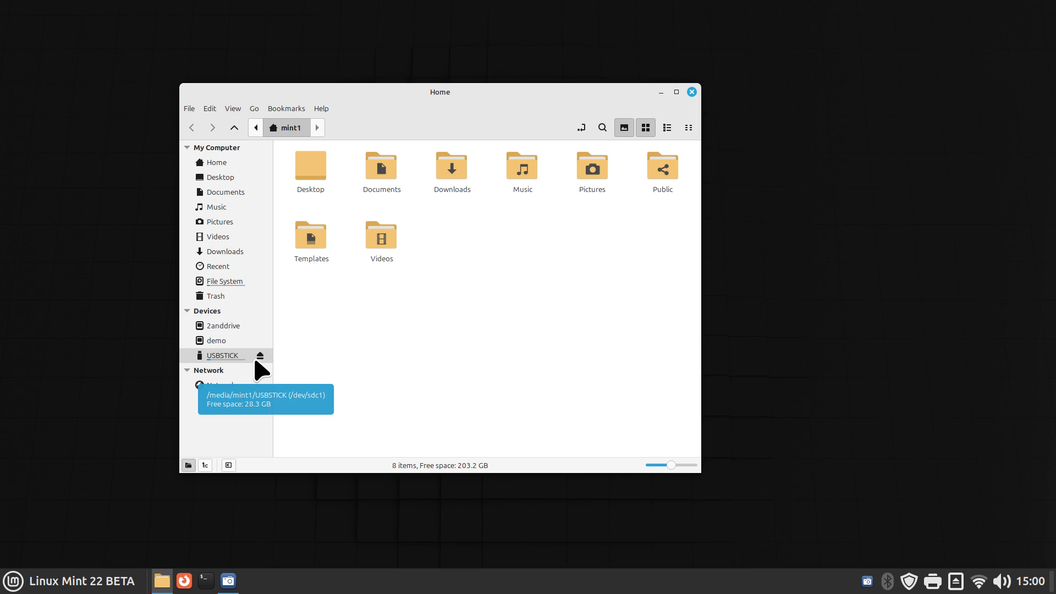
drag(423, 100, 651, 127)
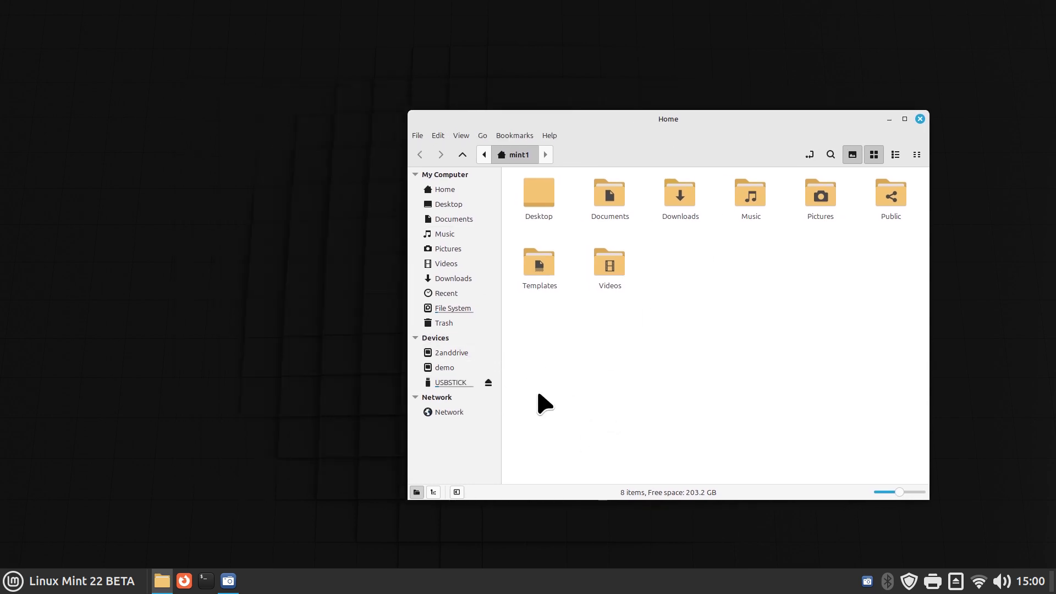
click(920, 119)
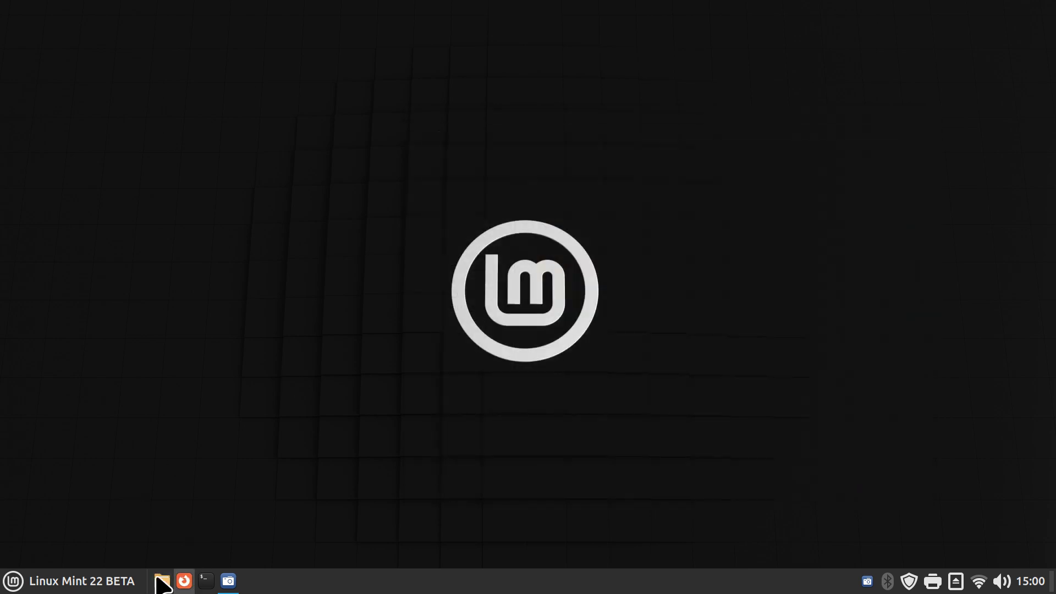
click(167, 586)
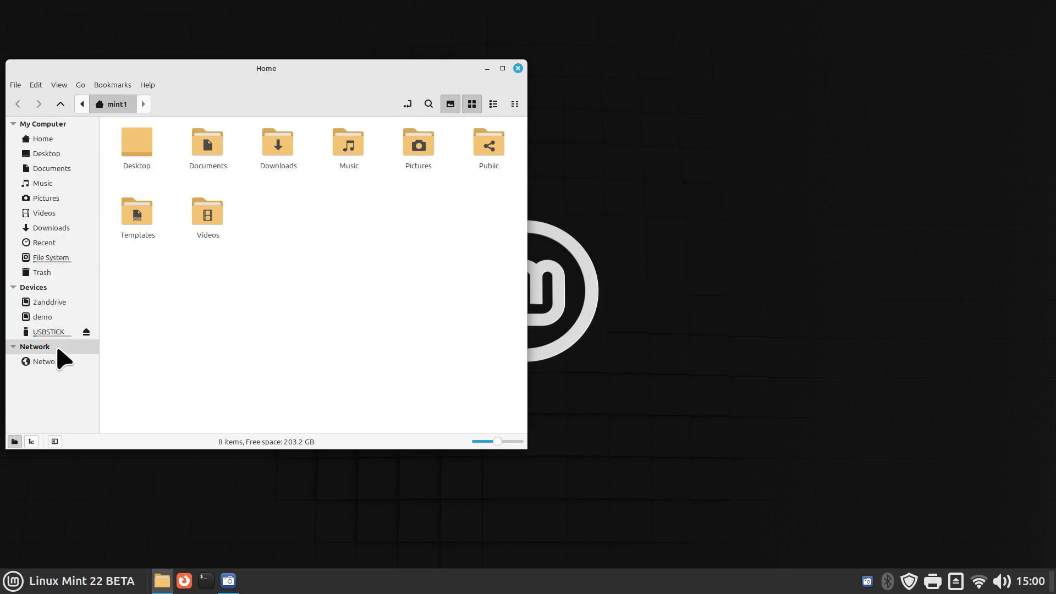
drag(250, 81, 572, 103)
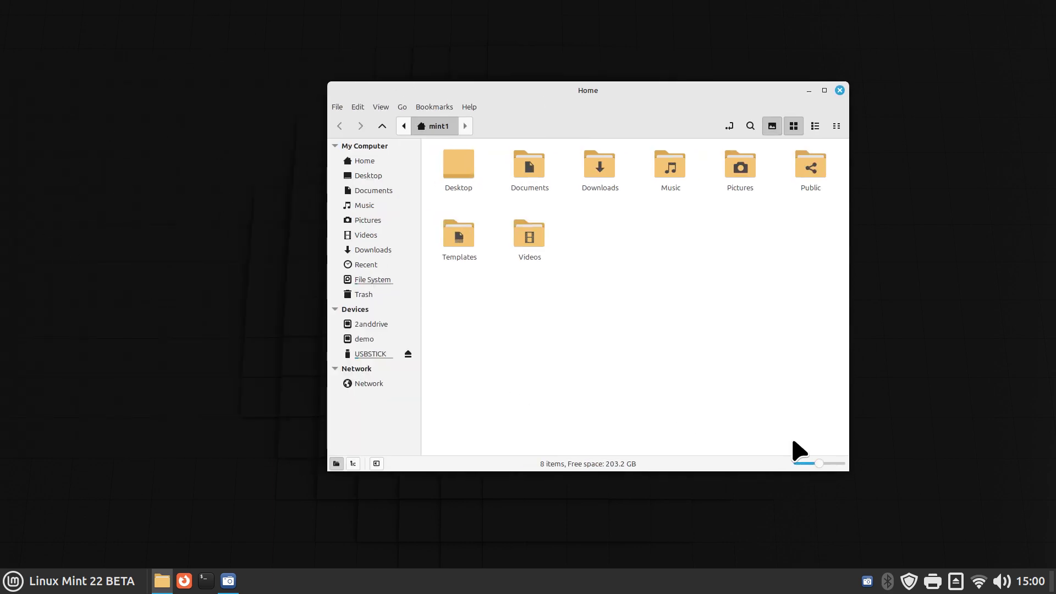
click(840, 90)
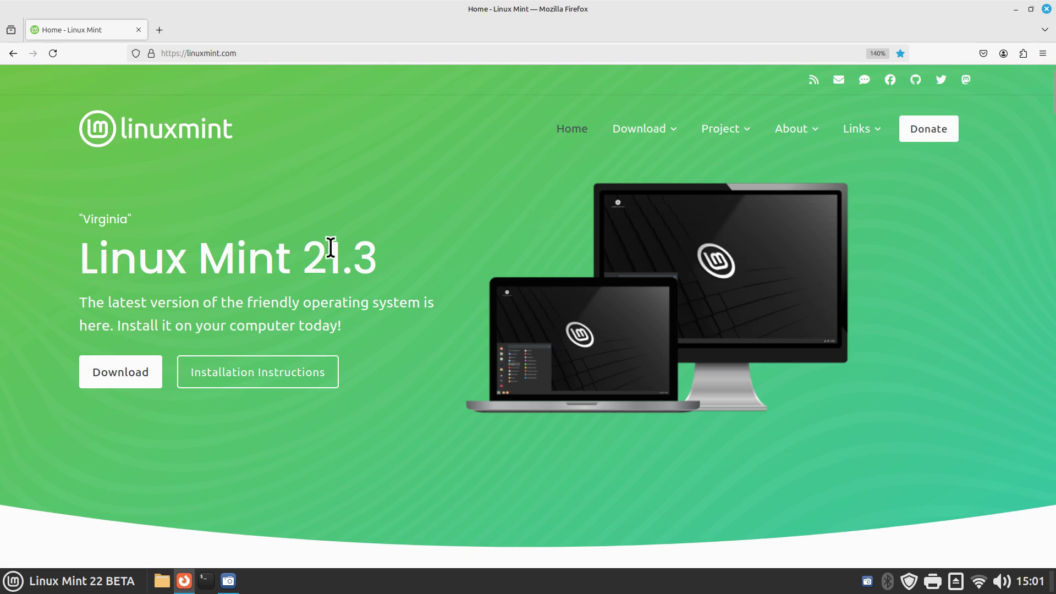
drag(316, 258, 566, 253)
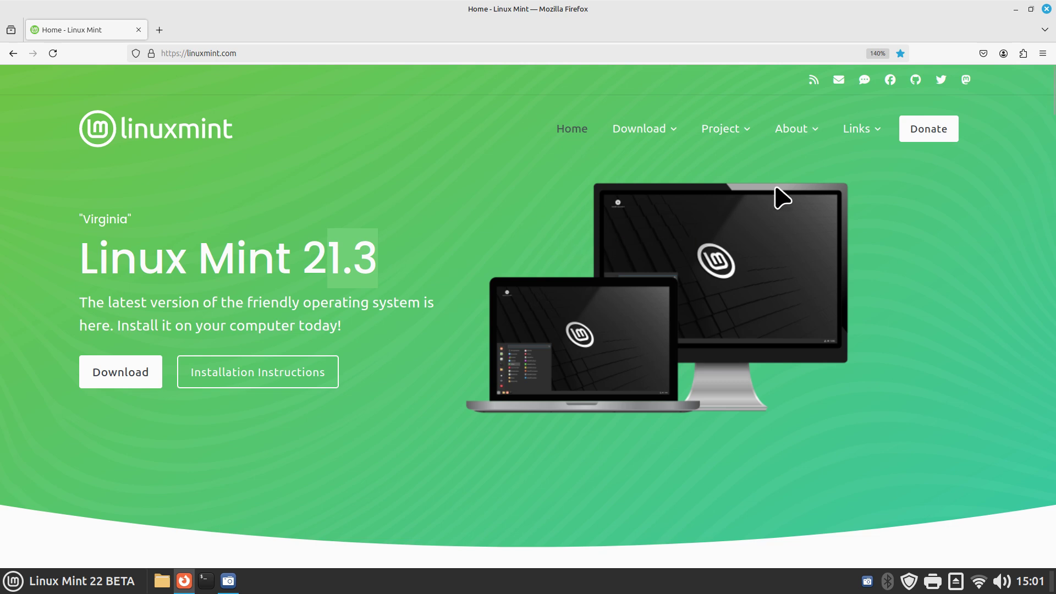
mouse_move(649, 135)
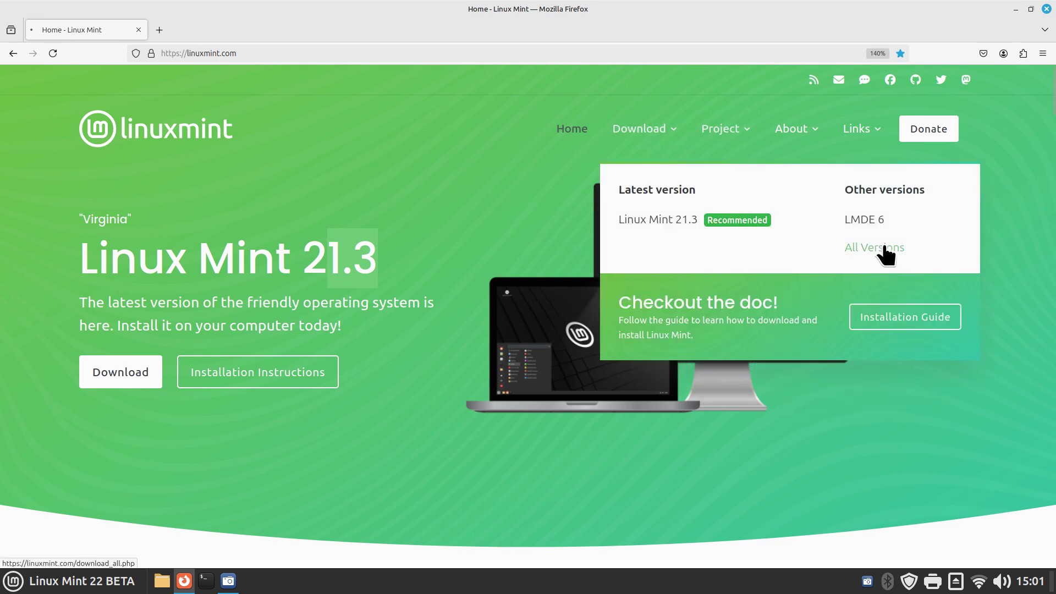
click(885, 248)
scroll(603, 355, down, 3)
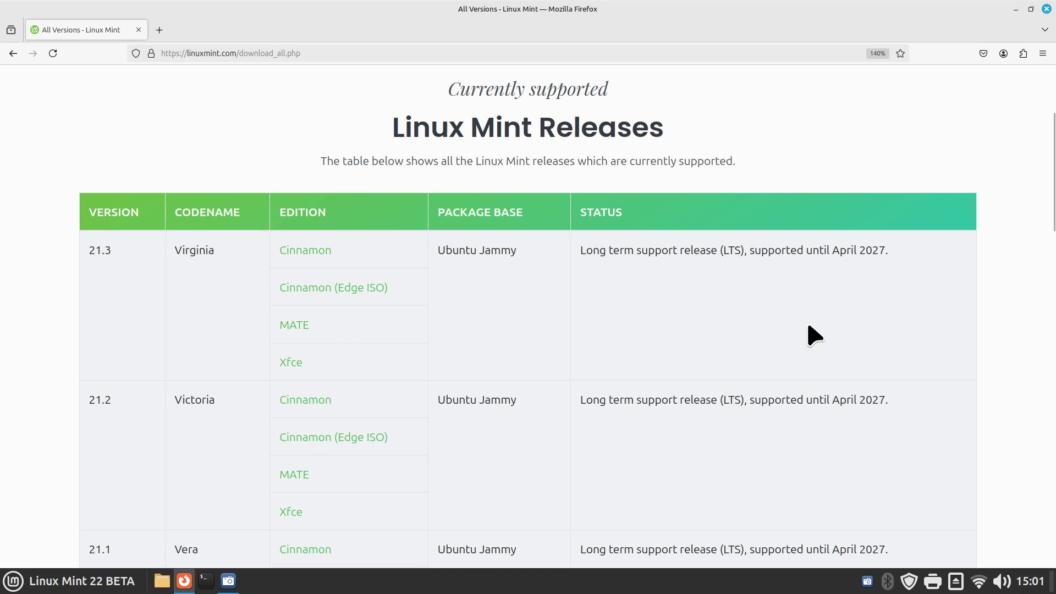
drag(832, 251, 888, 250)
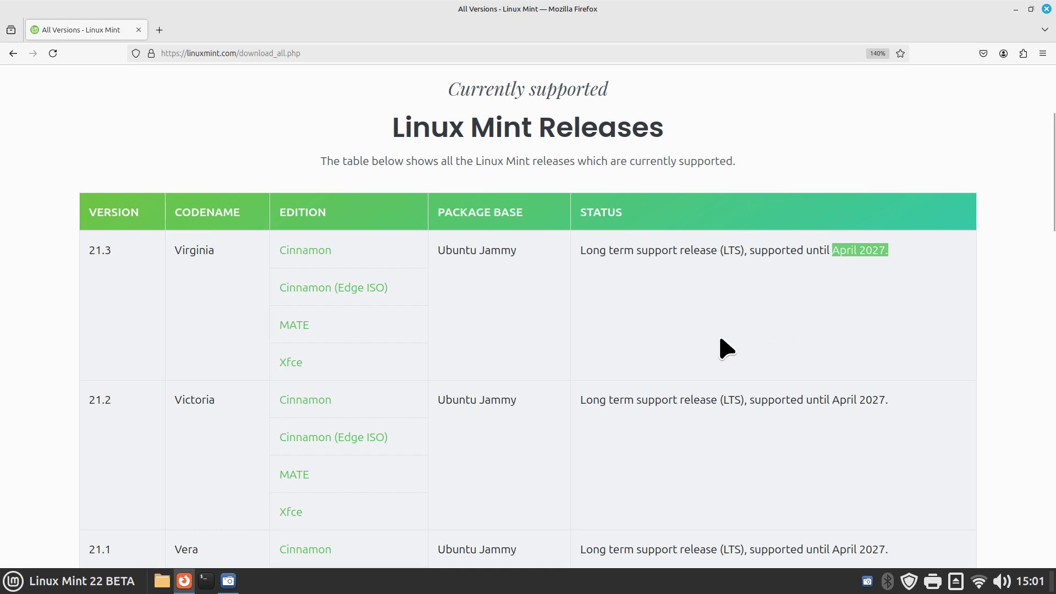
scroll(748, 321, down, 2)
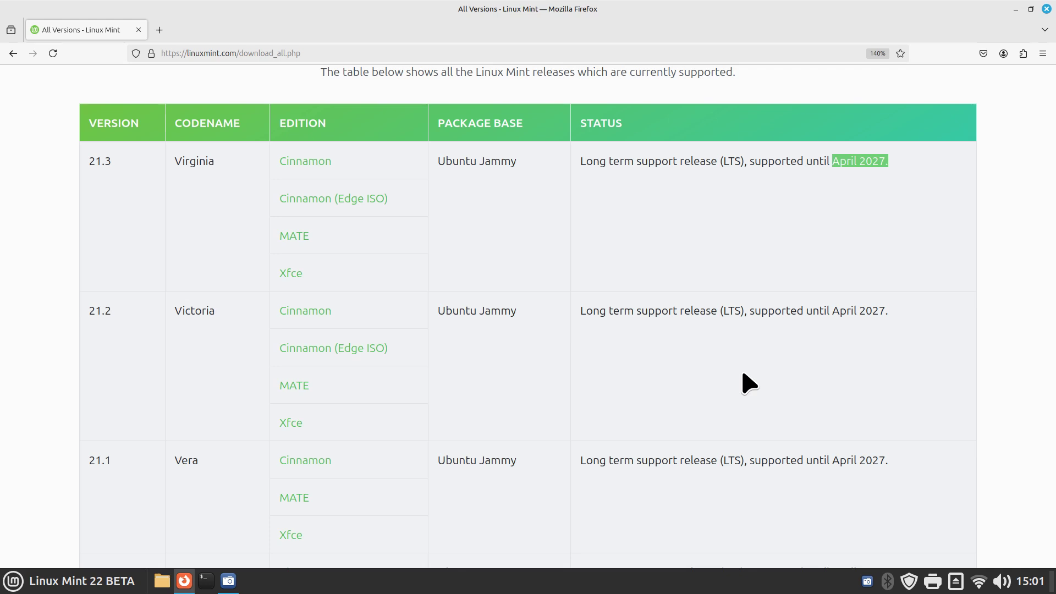
scroll(747, 382, down, 6)
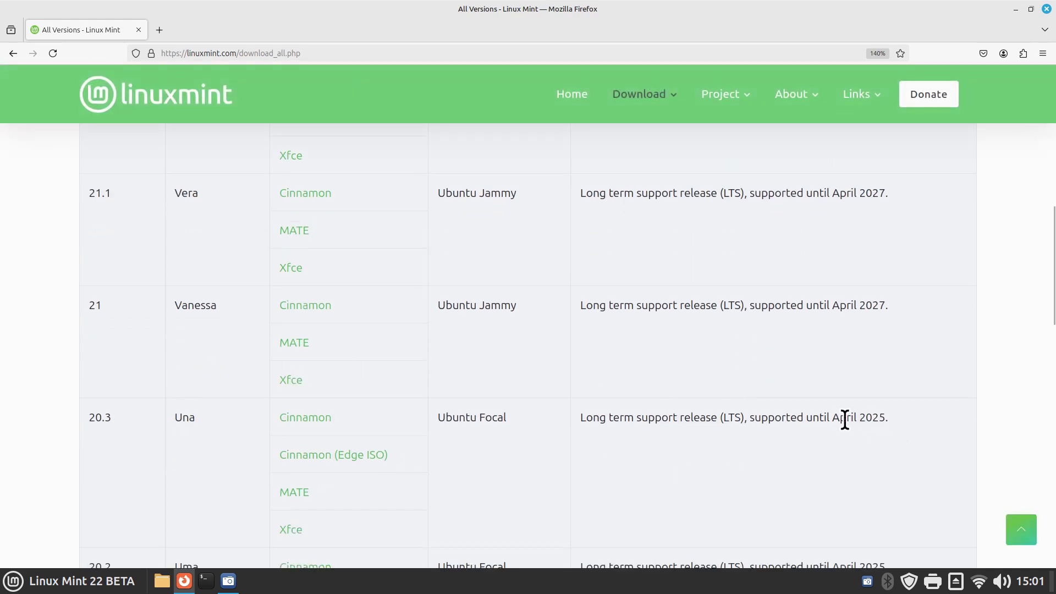
drag(833, 422, 878, 414)
scroll(682, 396, up, 6)
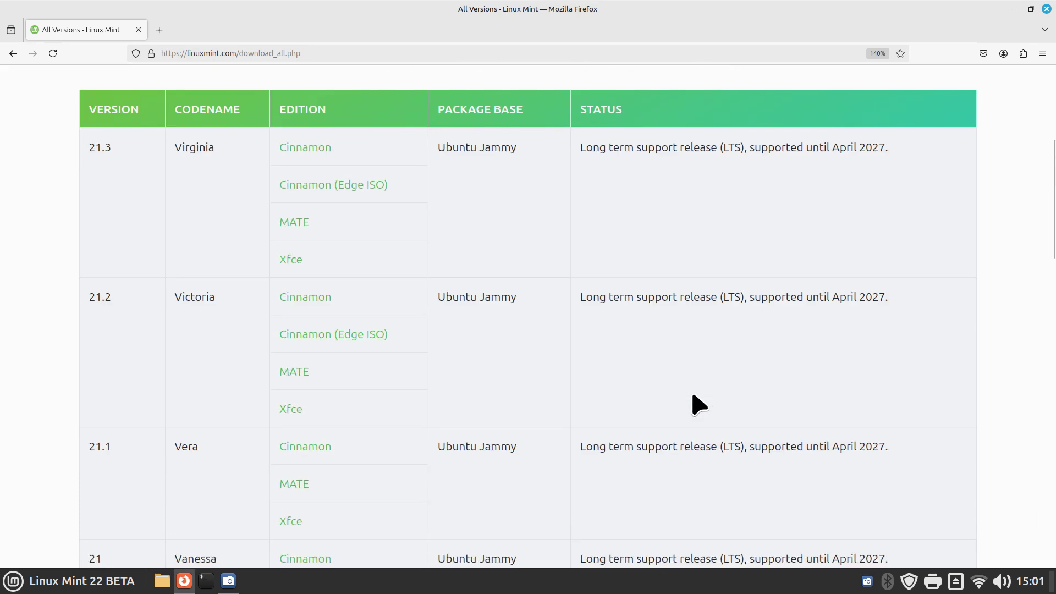
click(1047, 9)
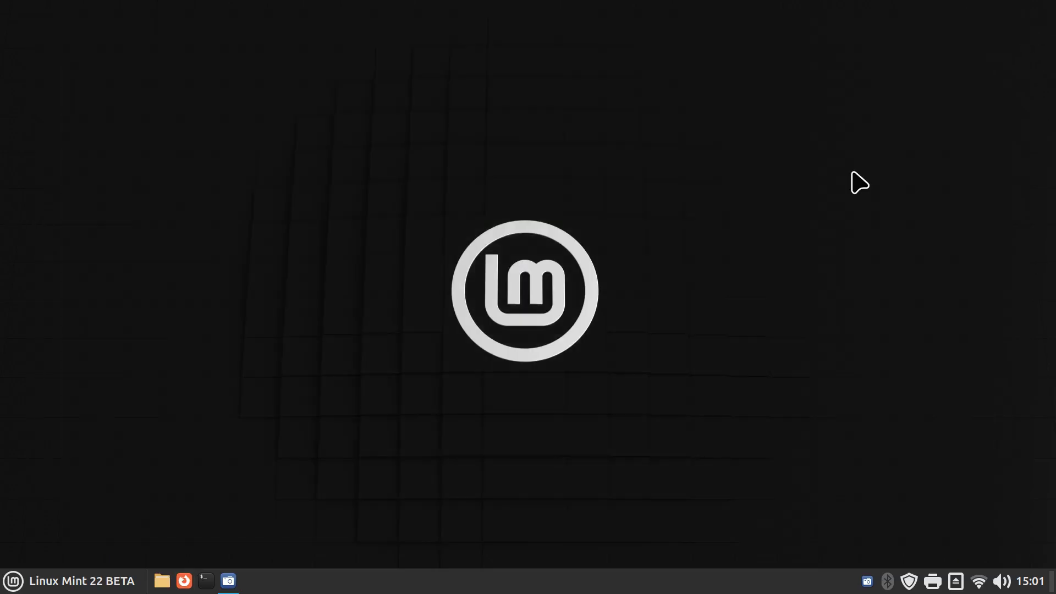